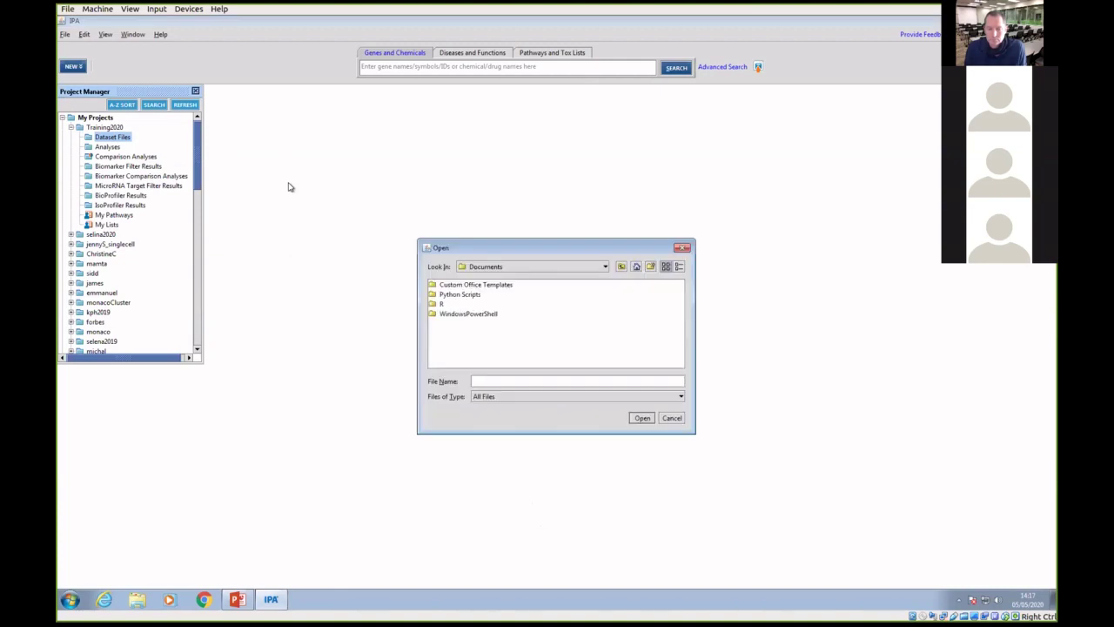
# Open the dataset file IPAdemo.txt from the talks folder inside bioinf_Core_Facility for upload
pyautogui.click(506, 267)
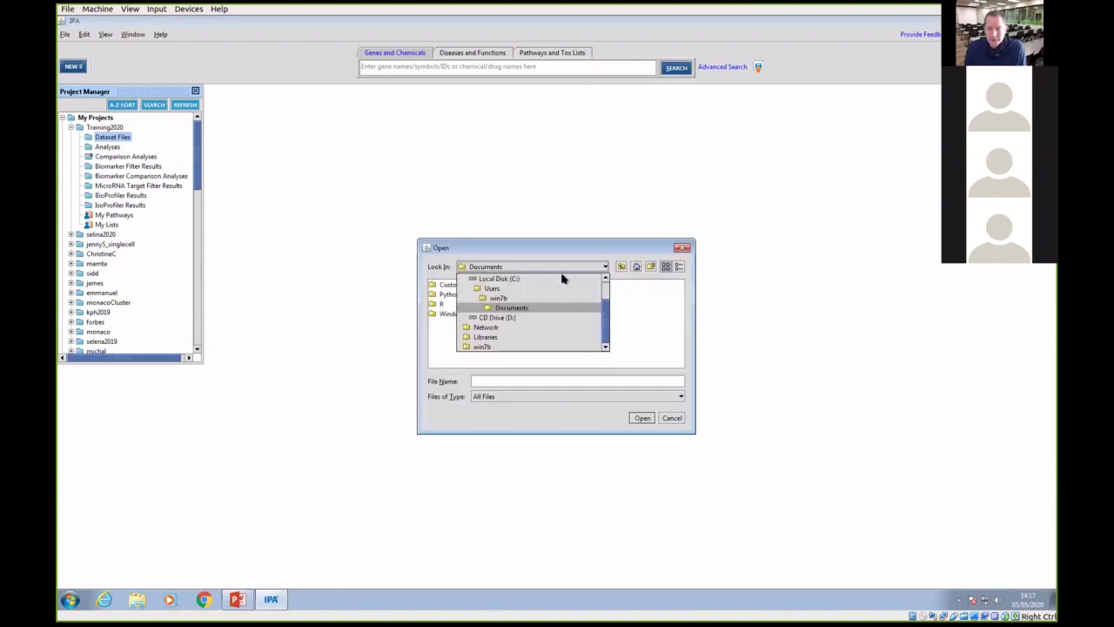
pyautogui.click(485, 328)
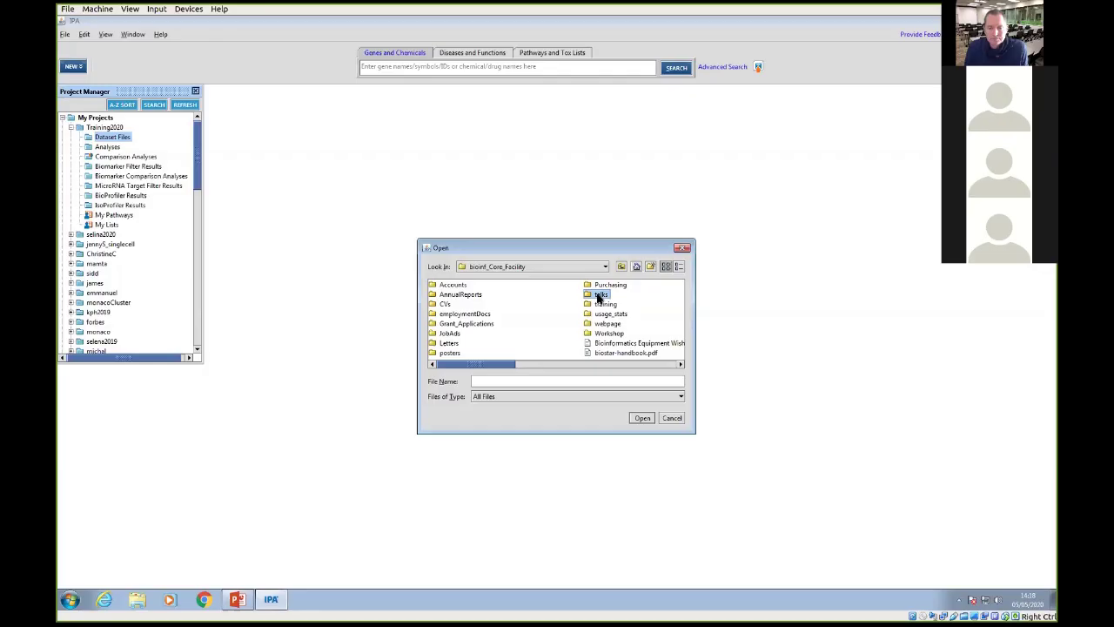
pyautogui.doubleClick(597, 293)
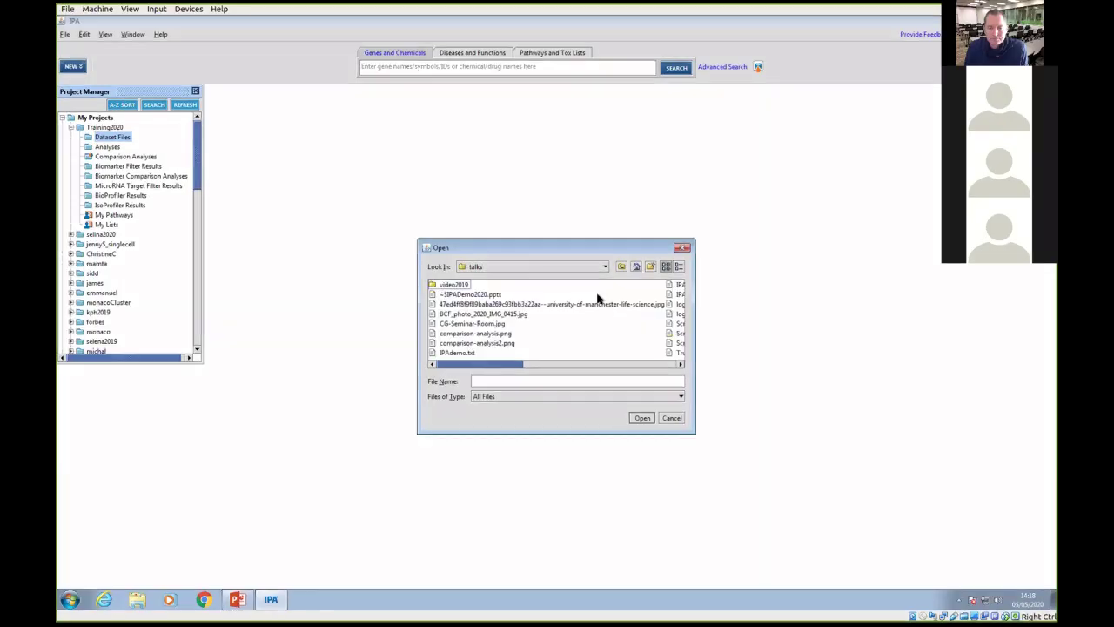
pyautogui.click(475, 353)
pyautogui.click(640, 418)
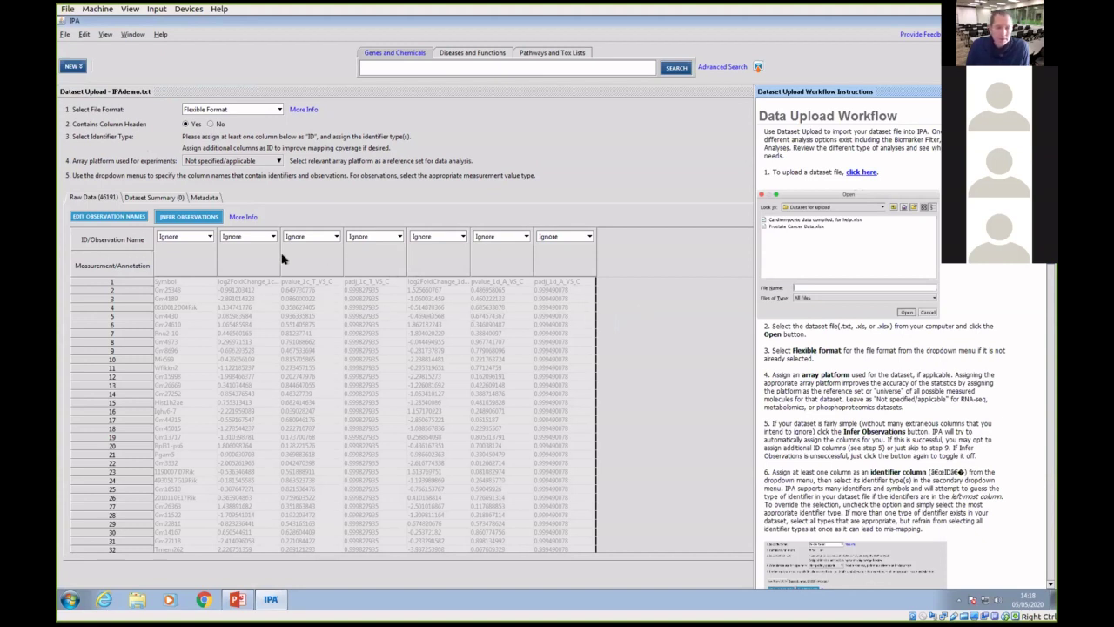
# Assign the Symbol column as the ID column and check its identifier types without altering them
pyautogui.click(190, 240)
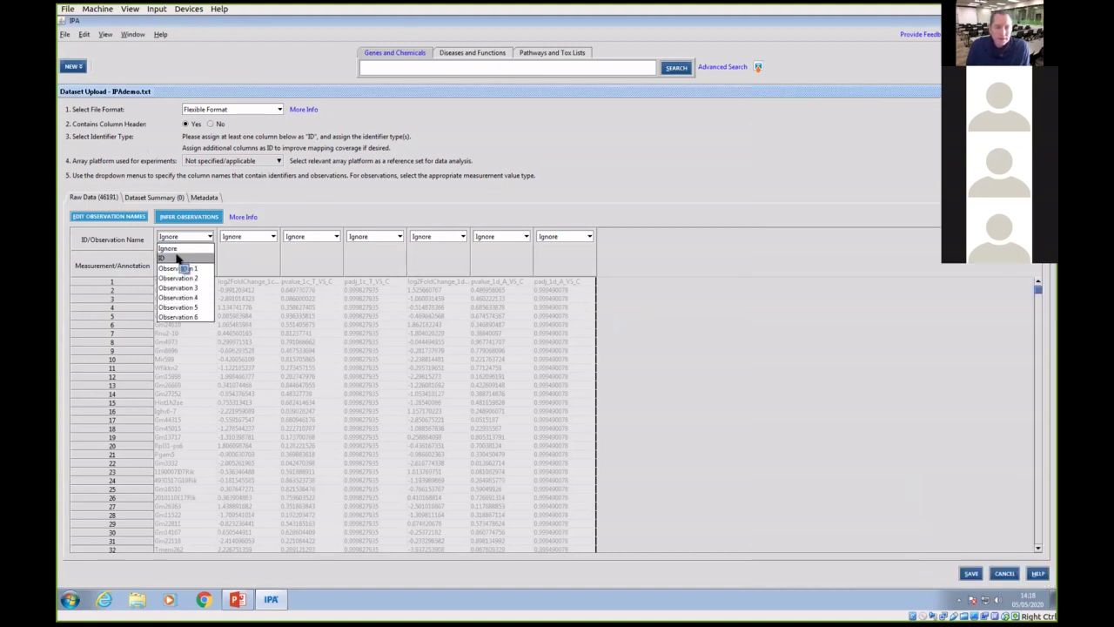
pyautogui.click(182, 259)
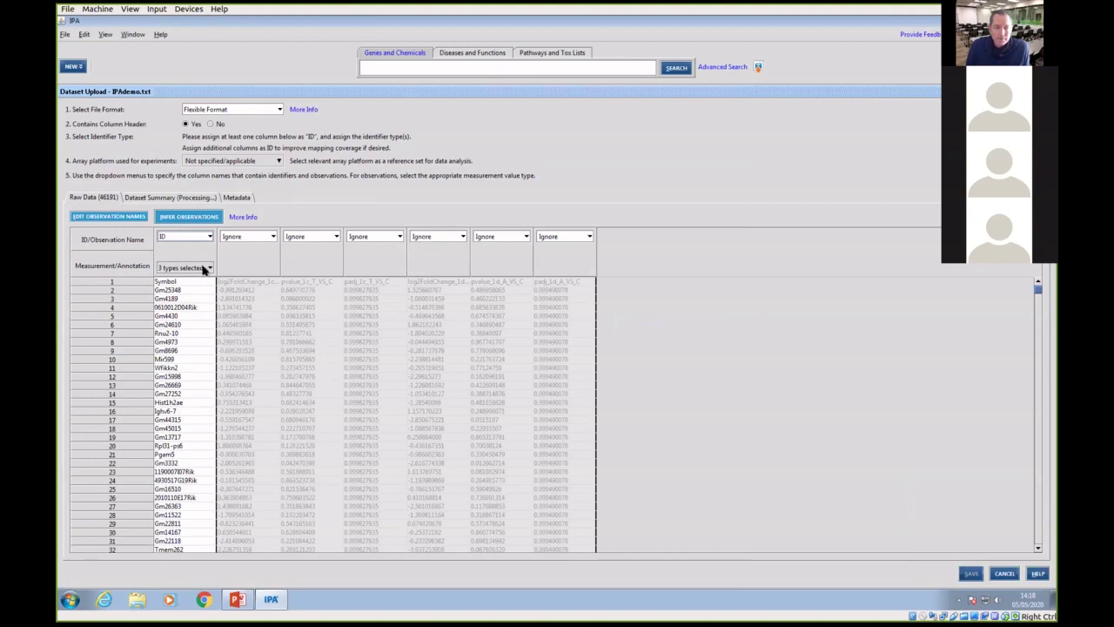
pyautogui.click(208, 268)
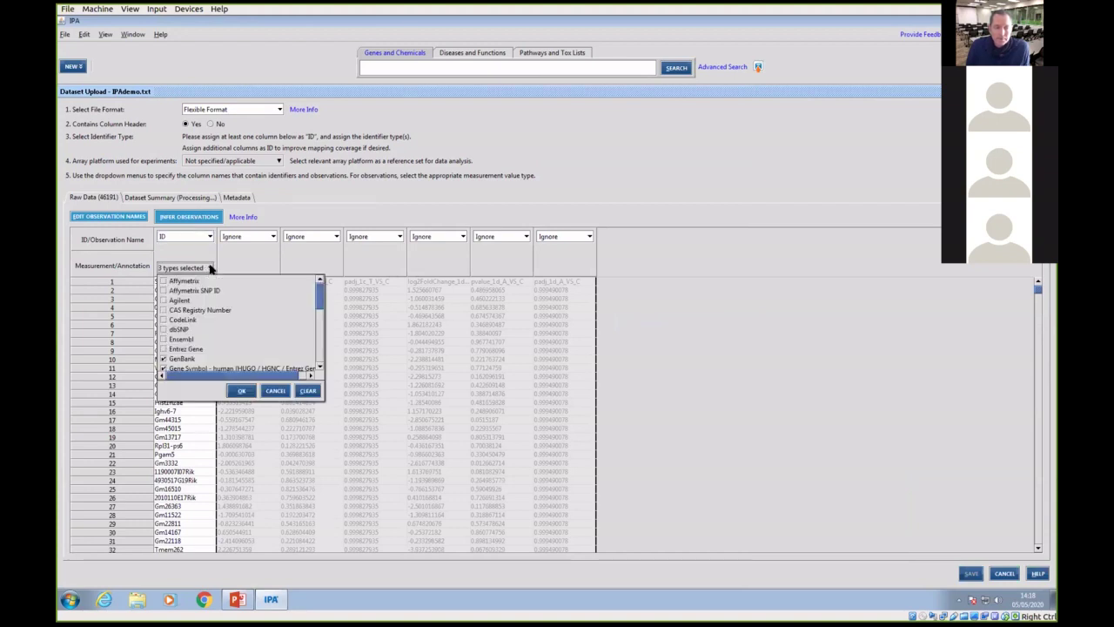
pyautogui.click(274, 391)
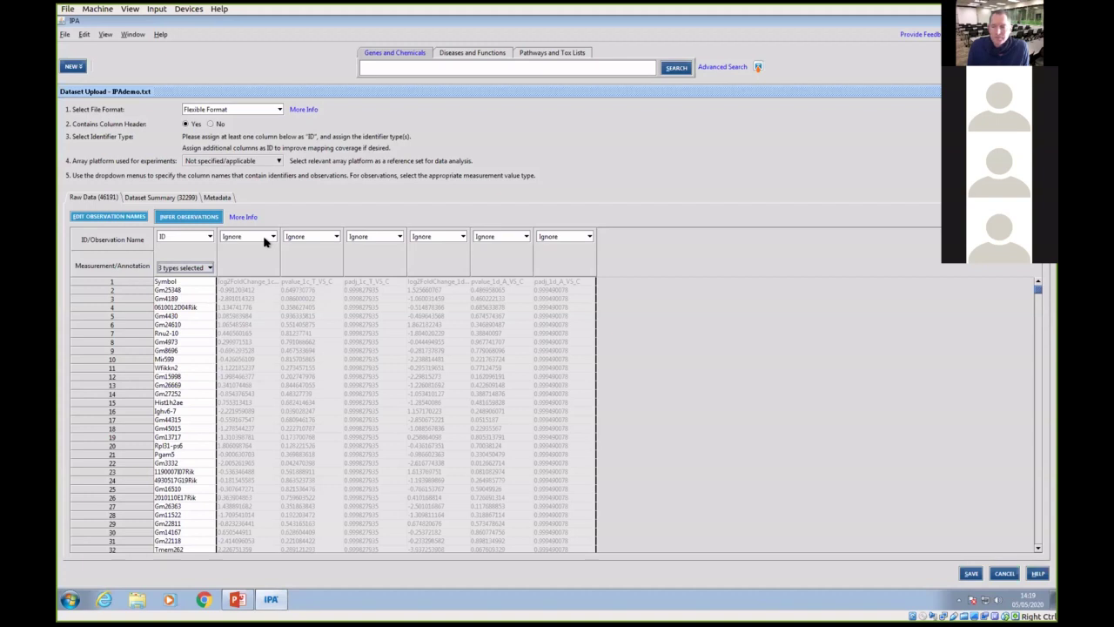
# Assign the three 1c_T_VS_C columns to Observation 1 and the three 1d_A_VS_C columns to Observation 2
pyautogui.click(271, 238)
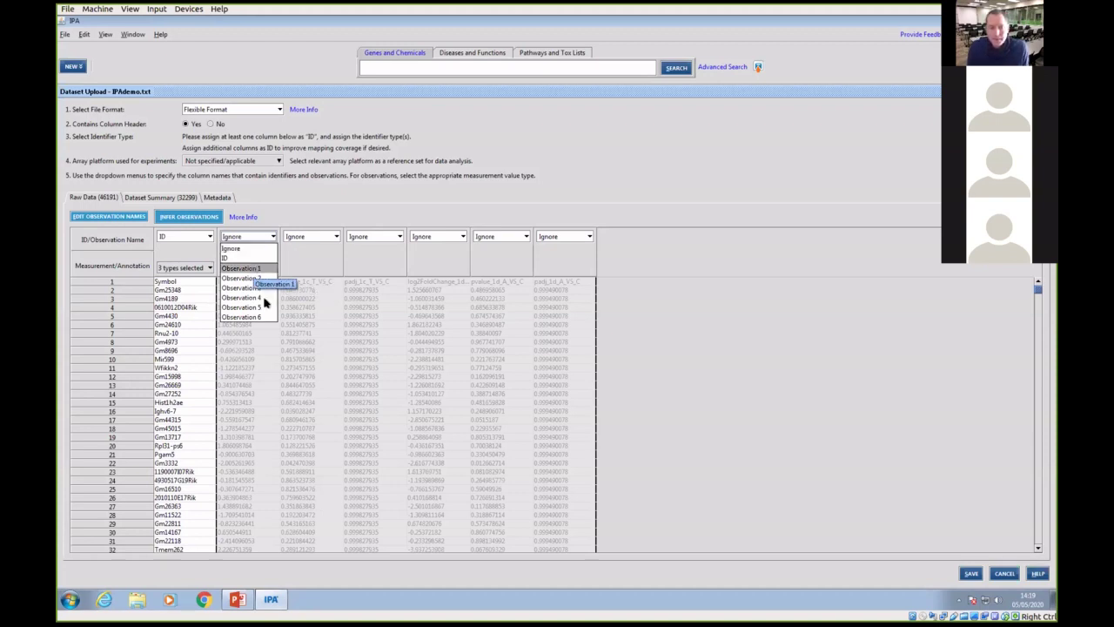
pyautogui.press('Return')
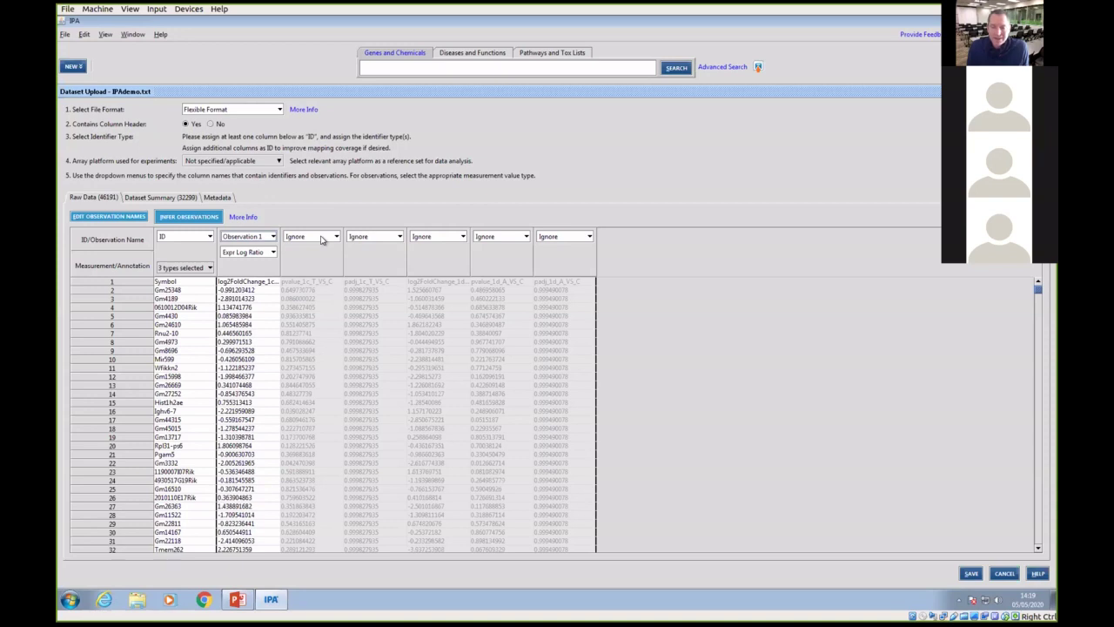
pyautogui.click(320, 240)
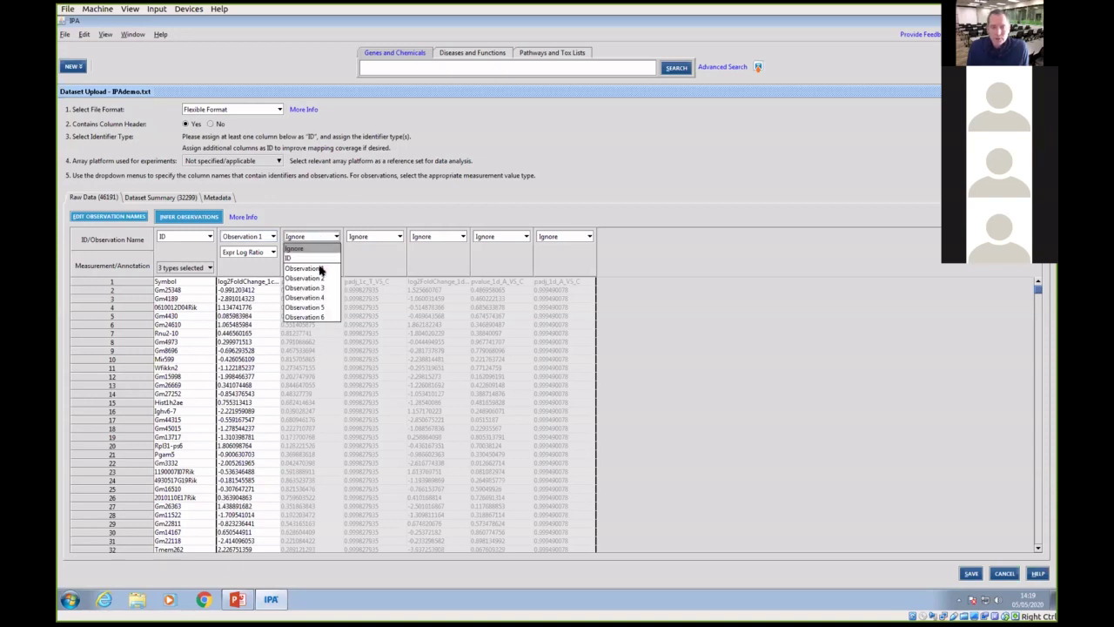
pyautogui.click(324, 272)
pyautogui.click(383, 240)
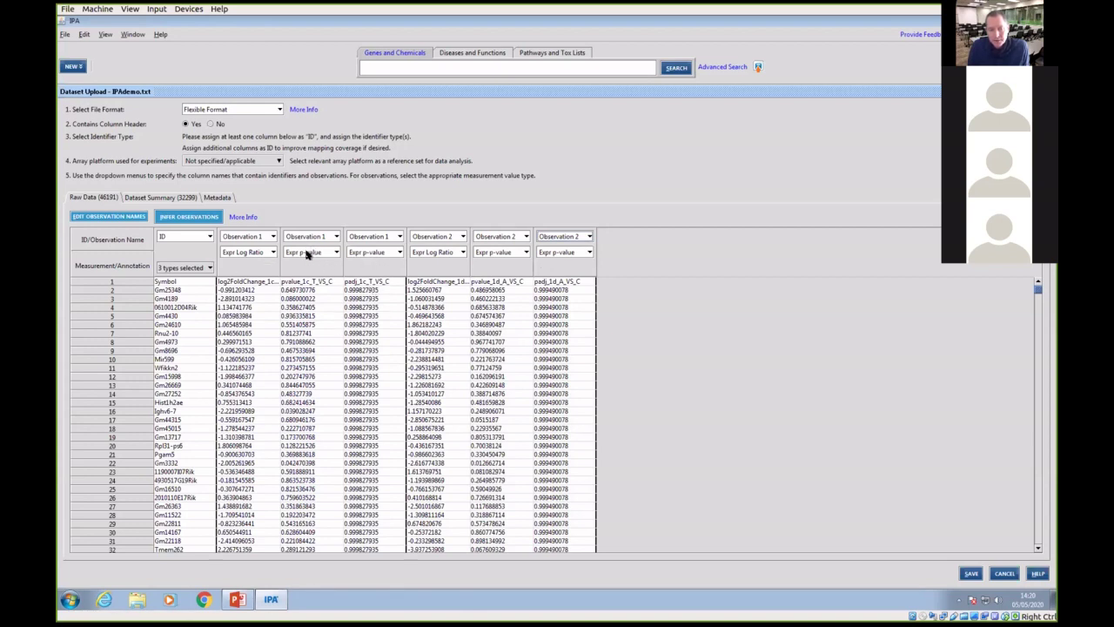
# Set the measurement type of both padj columns to Expr False Discovery Rate
pyautogui.click(382, 253)
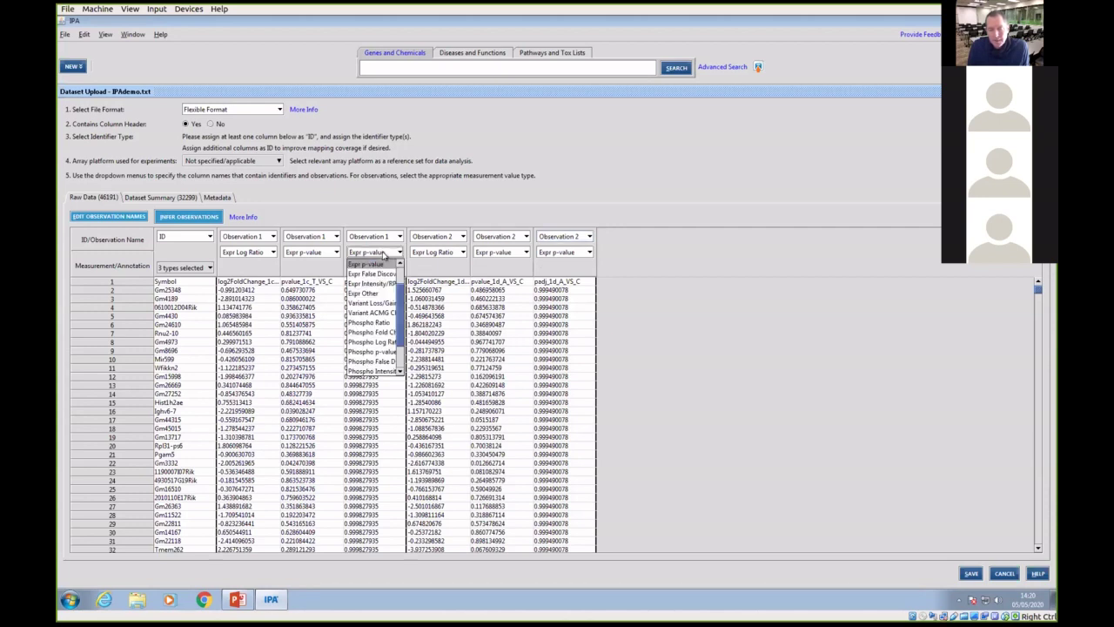
pyautogui.click(376, 275)
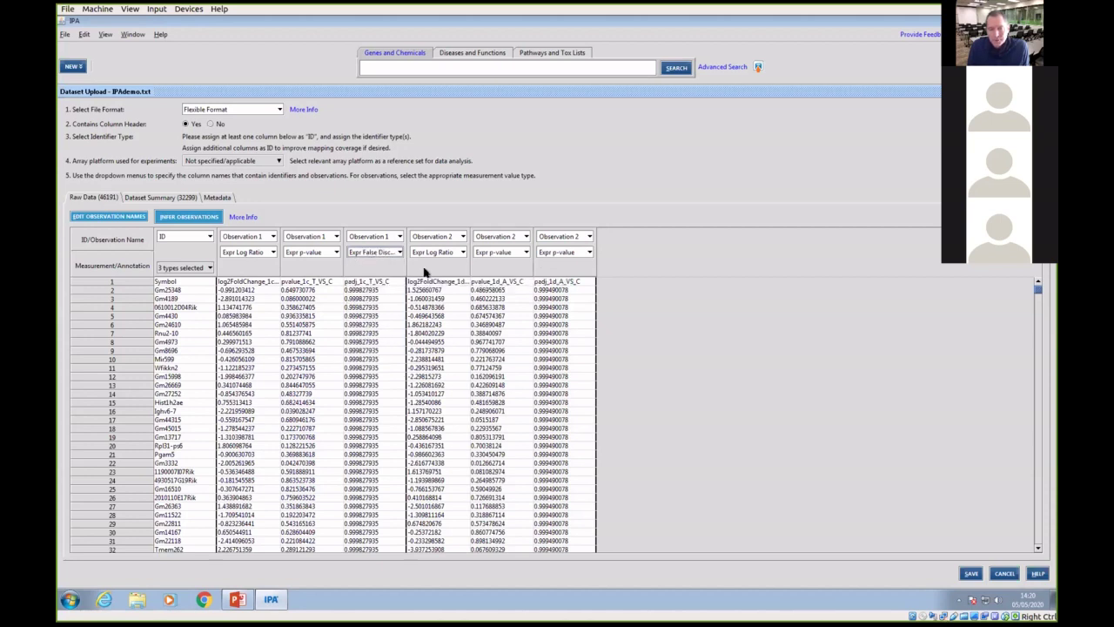
pyautogui.click(556, 253)
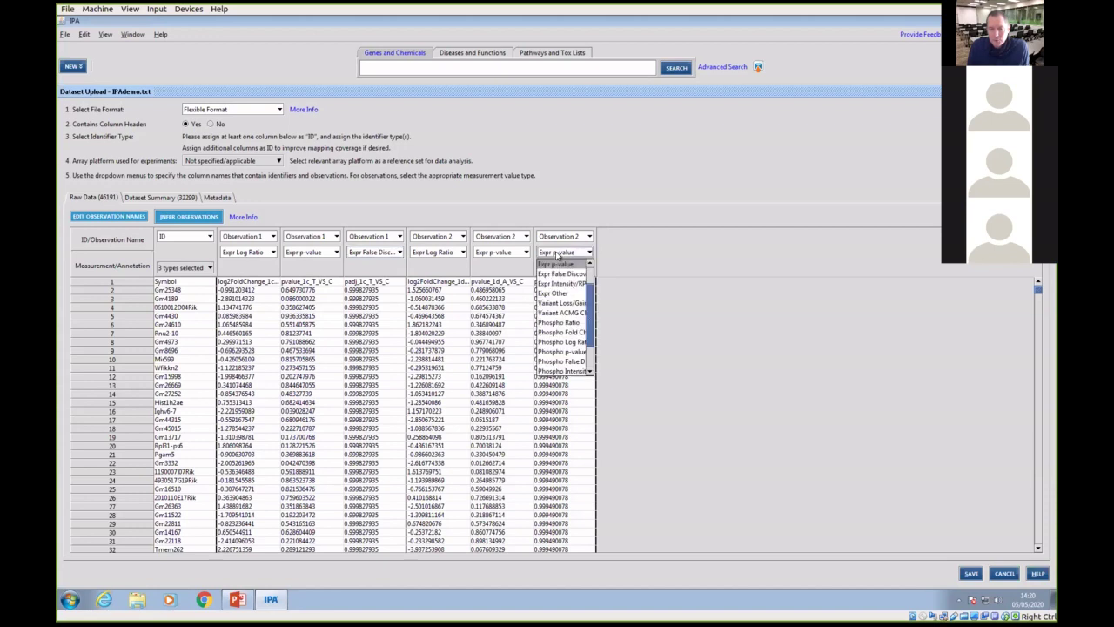
pyautogui.click(557, 275)
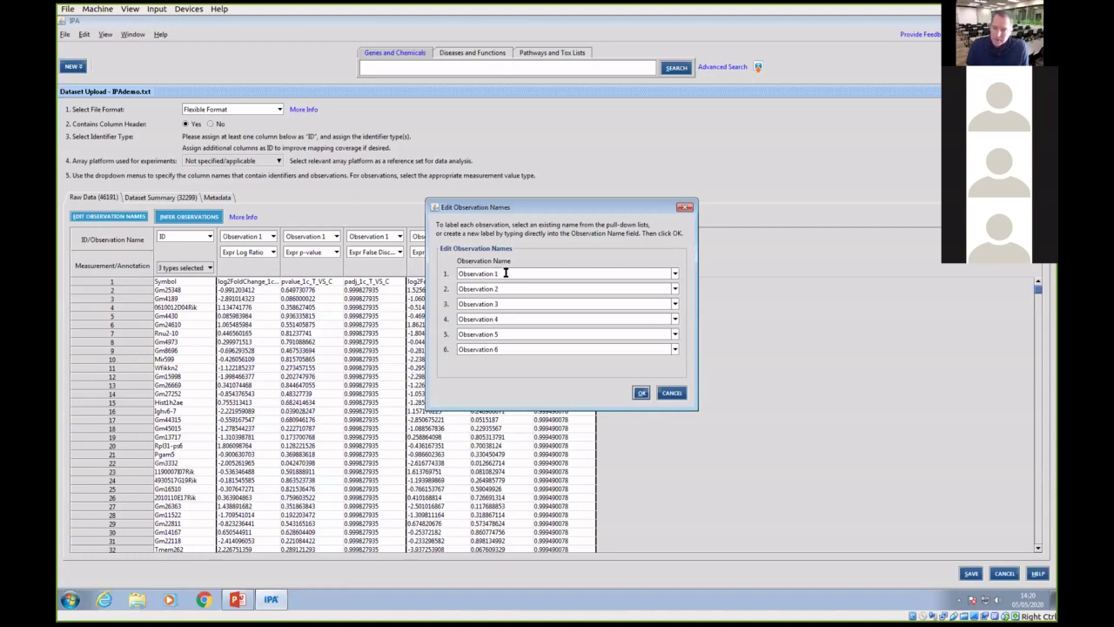
# Rename Observation 1 to TvC and Observation 2 to TvA
pyautogui.click(504, 274)
pyautogui.hotkey('ctrl', 'a')
pyautogui.write('T')
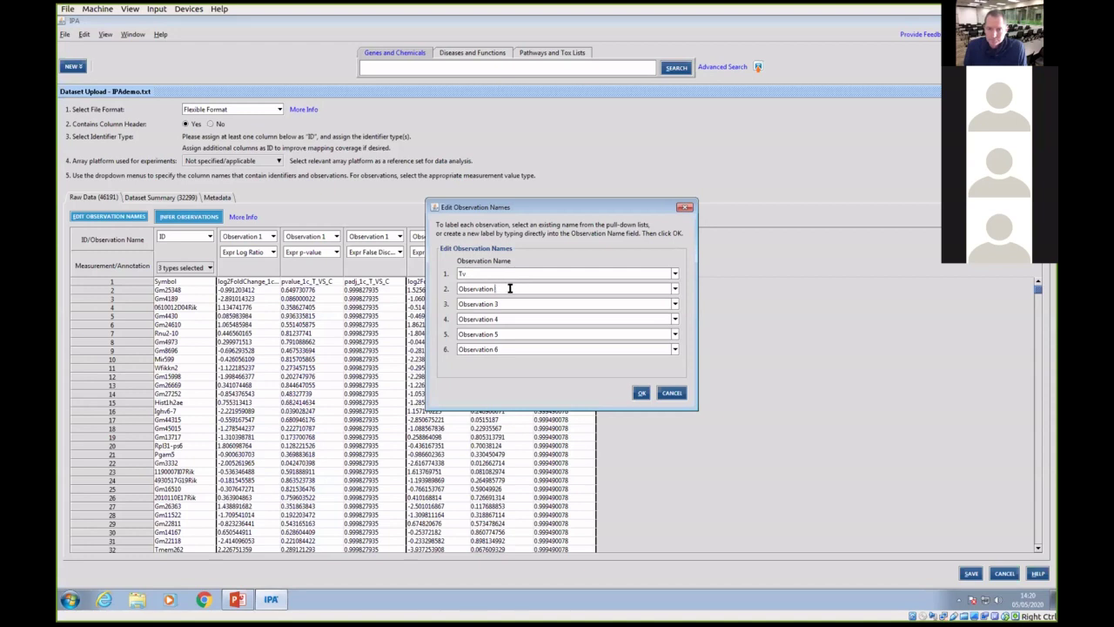
pyautogui.press('BackSpace')
pyautogui.press('BackSpace')
pyautogui.press('BackSpace')
pyautogui.press('BackSpace')
pyautogui.press('BackSpace')
pyautogui.press('BackSpace')
pyautogui.press('BackSpace')
pyautogui.press('BackSpace')
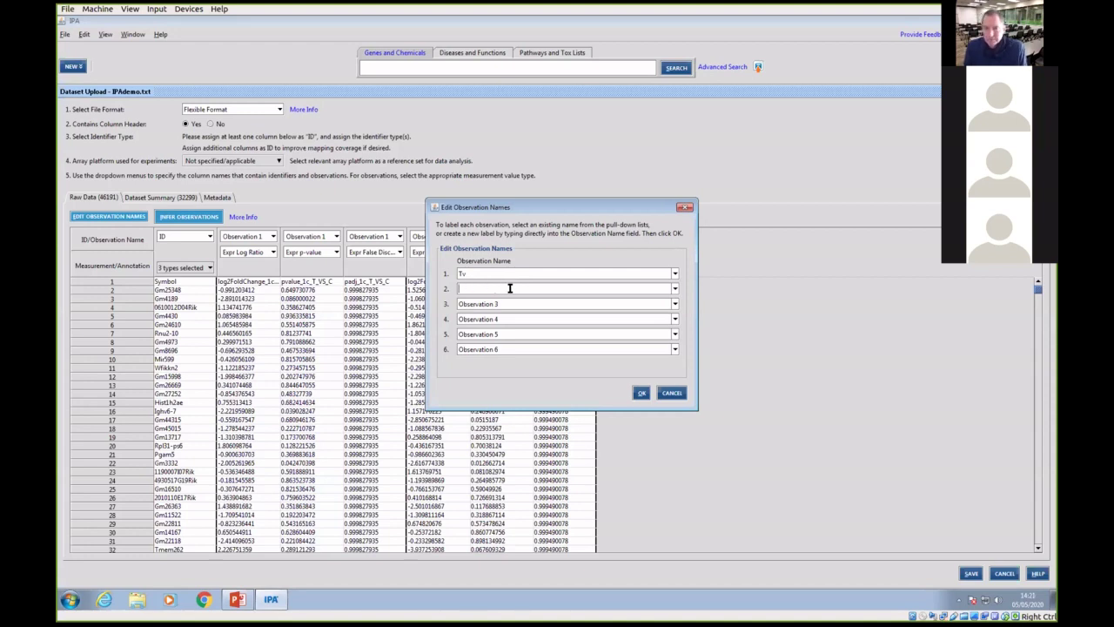
pyautogui.write('TvA')
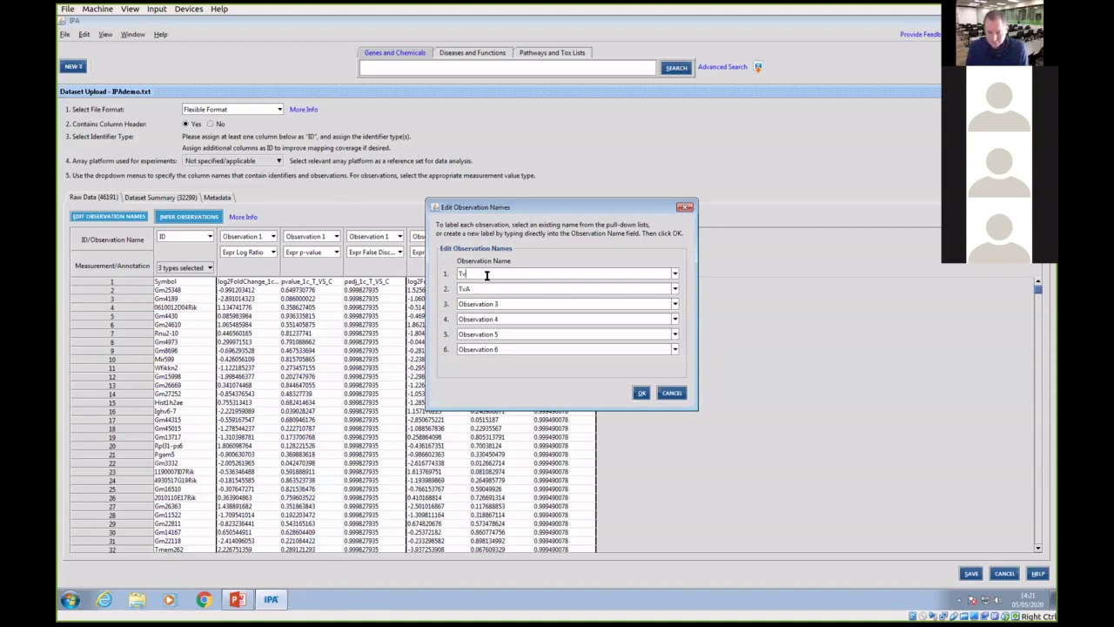
pyautogui.click(487, 275)
pyautogui.write('TvC')
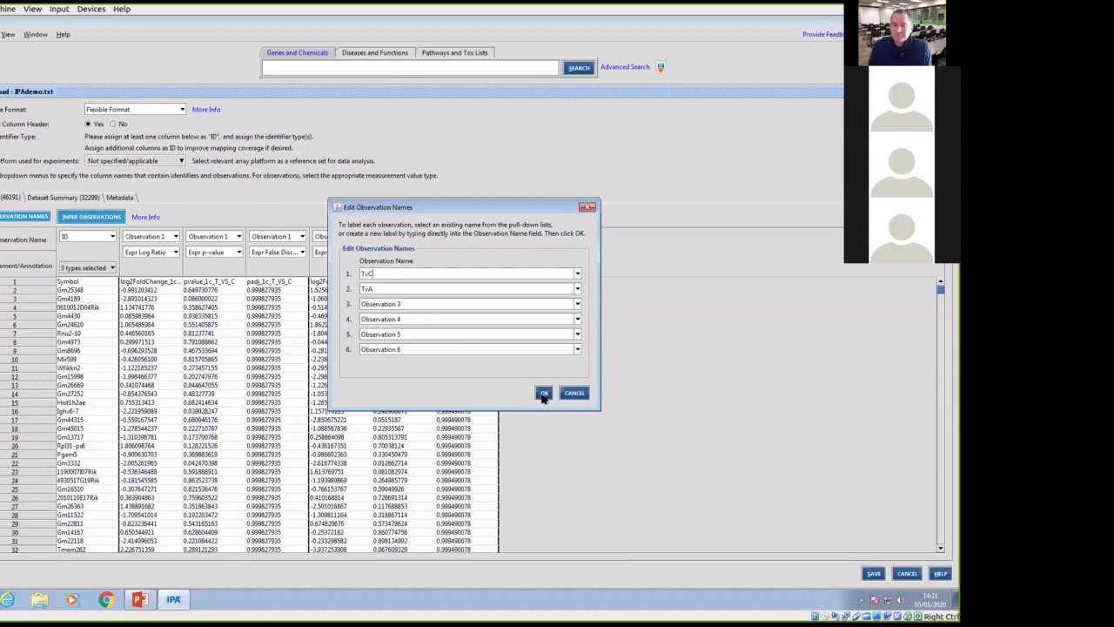
pyautogui.click(640, 394)
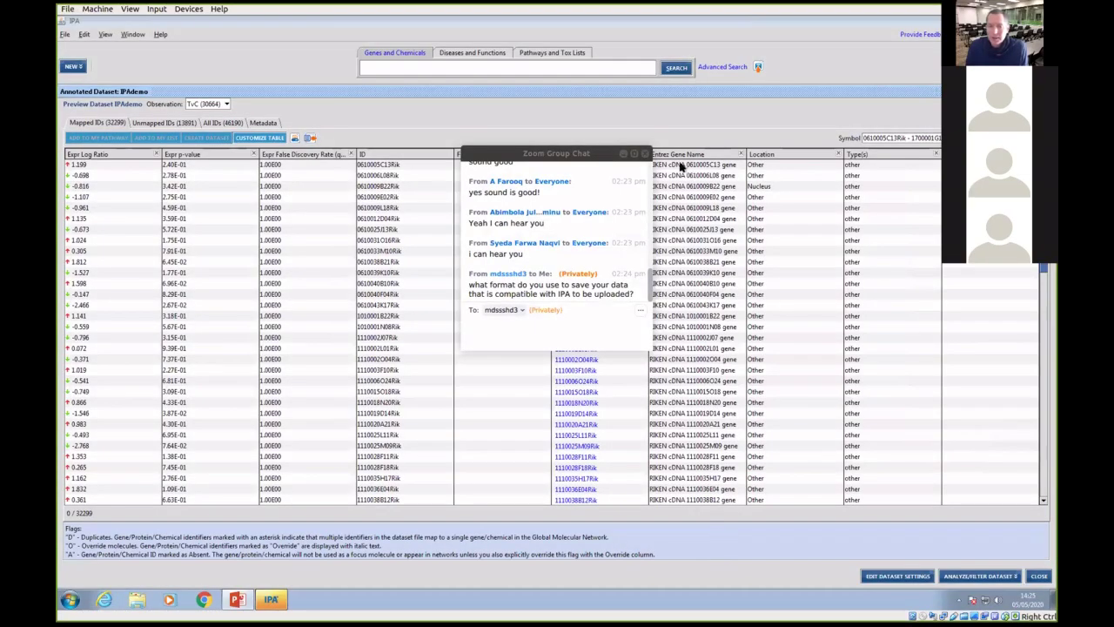
# Create a Core Analysis of the IPAdemo dataset as an Expression Analysis based on Expr Log Ratio
pyautogui.click(623, 154)
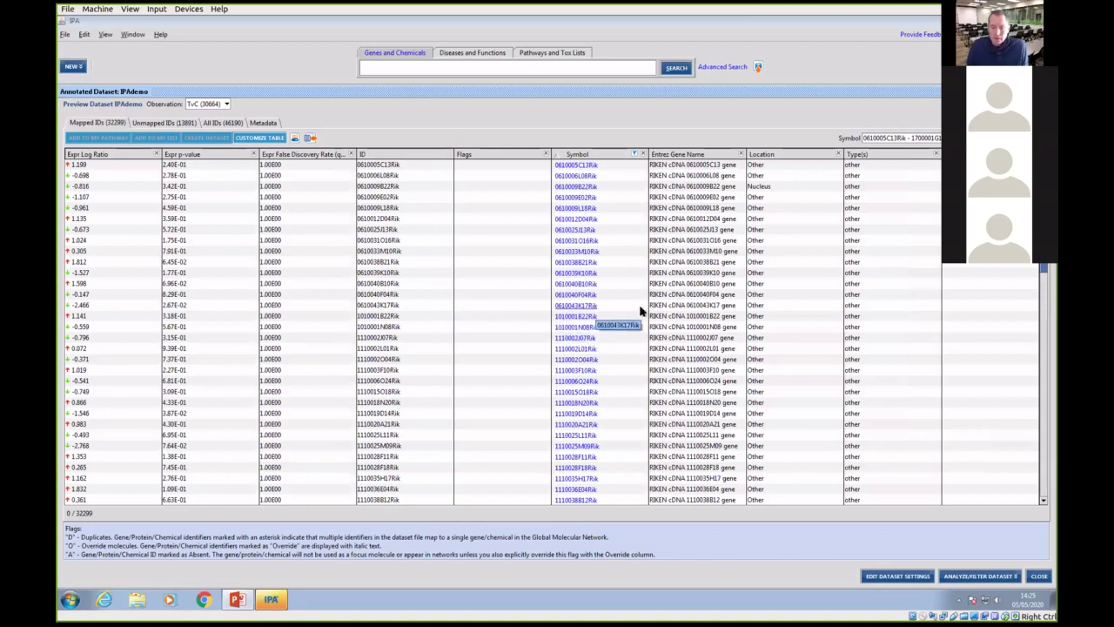
pyautogui.click(980, 577)
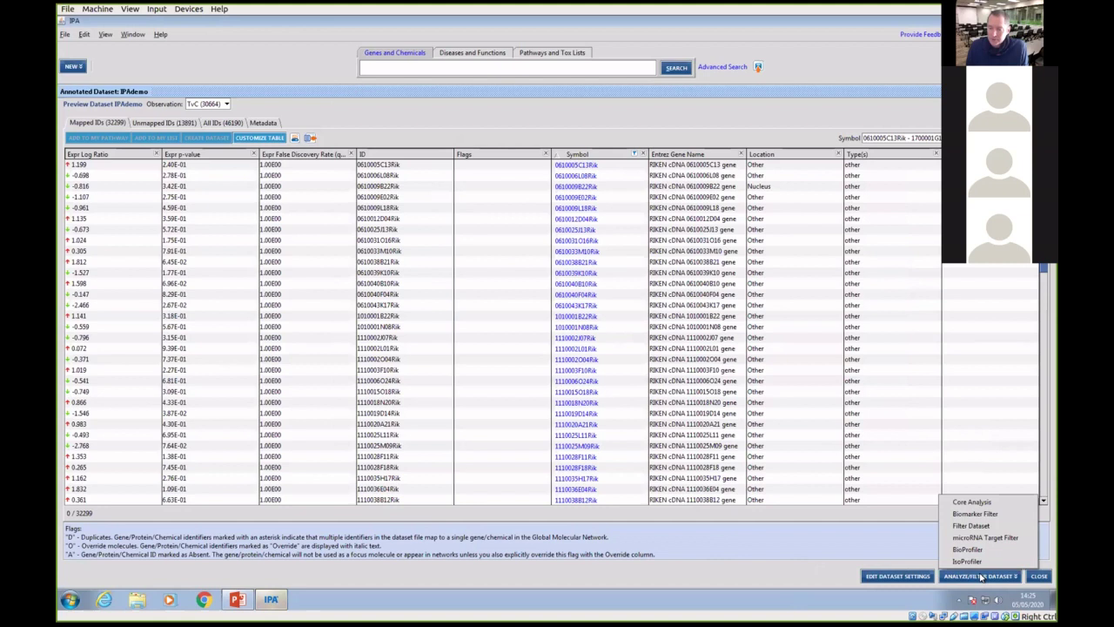
pyautogui.click(978, 503)
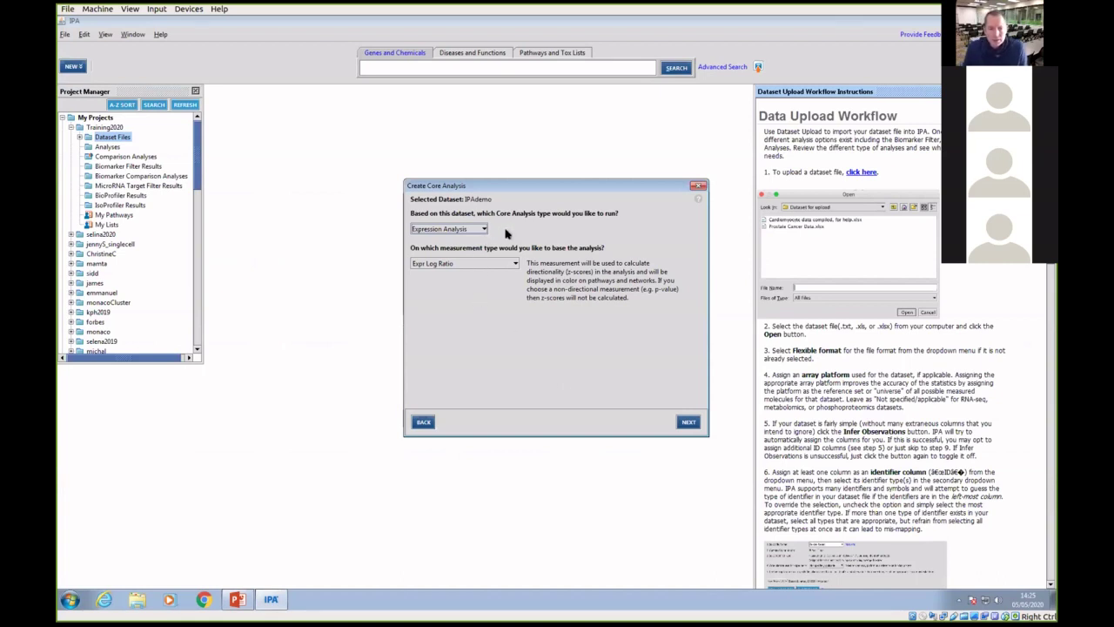
pyautogui.click(436, 266)
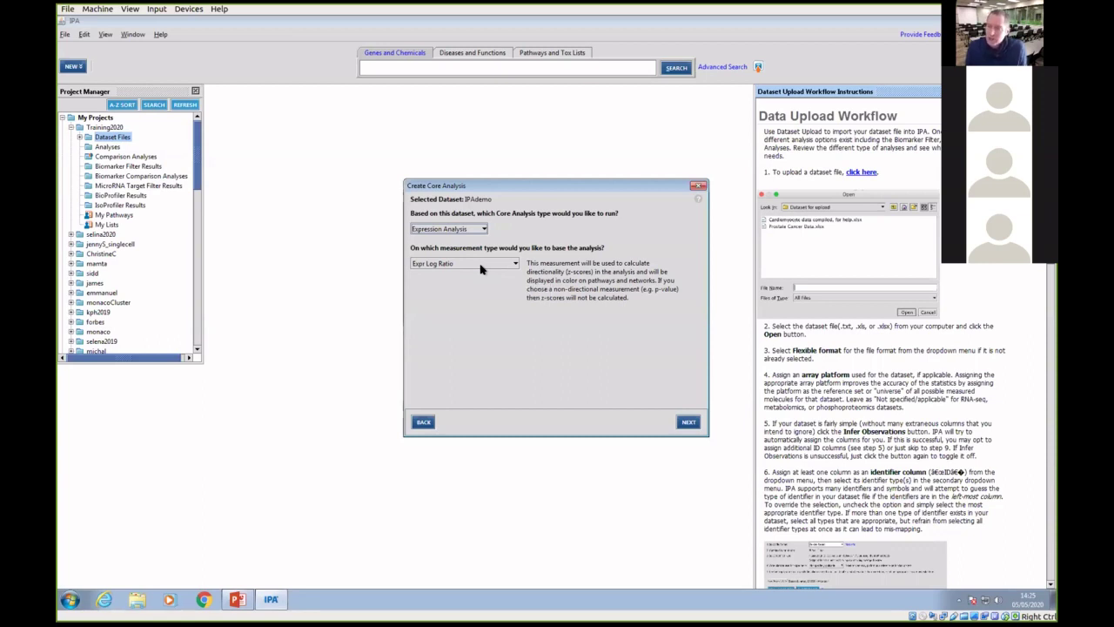
pyautogui.click(684, 422)
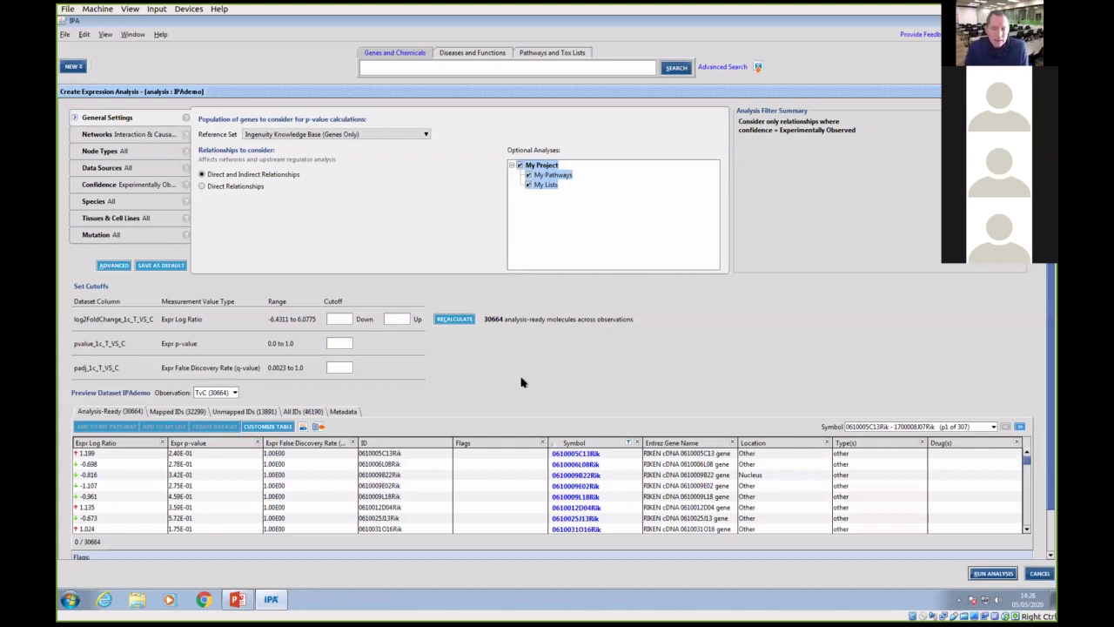
# Set the log ratio cutoffs to -1 down and 1 up and the p-value cutoff to 0.05, then recalculate the analysis-ready molecules
pyautogui.click(352, 319)
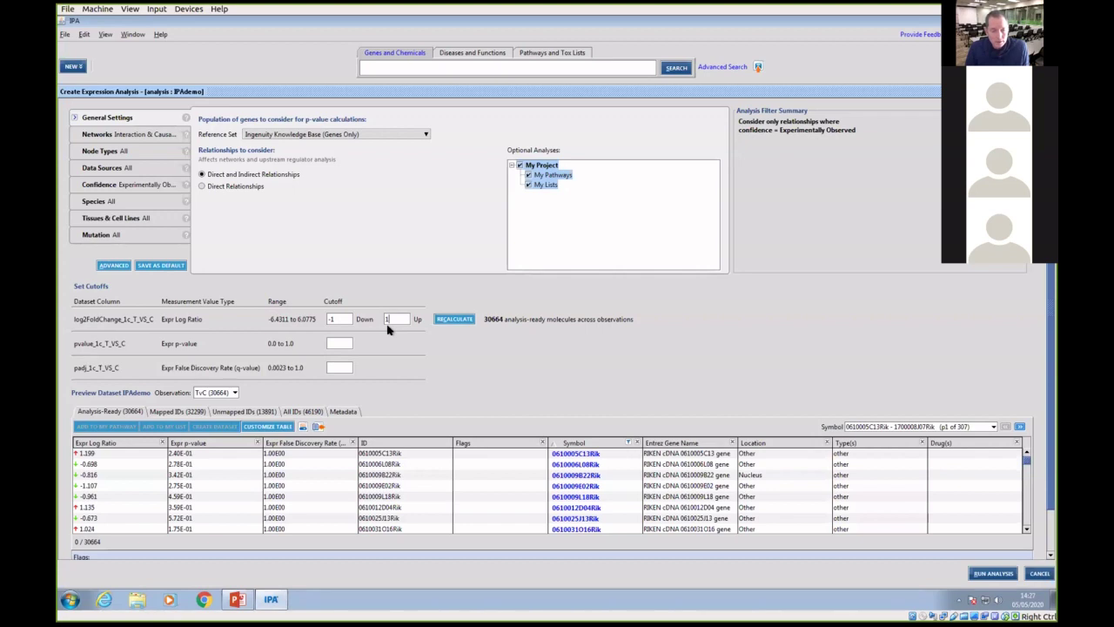
pyautogui.click(341, 342)
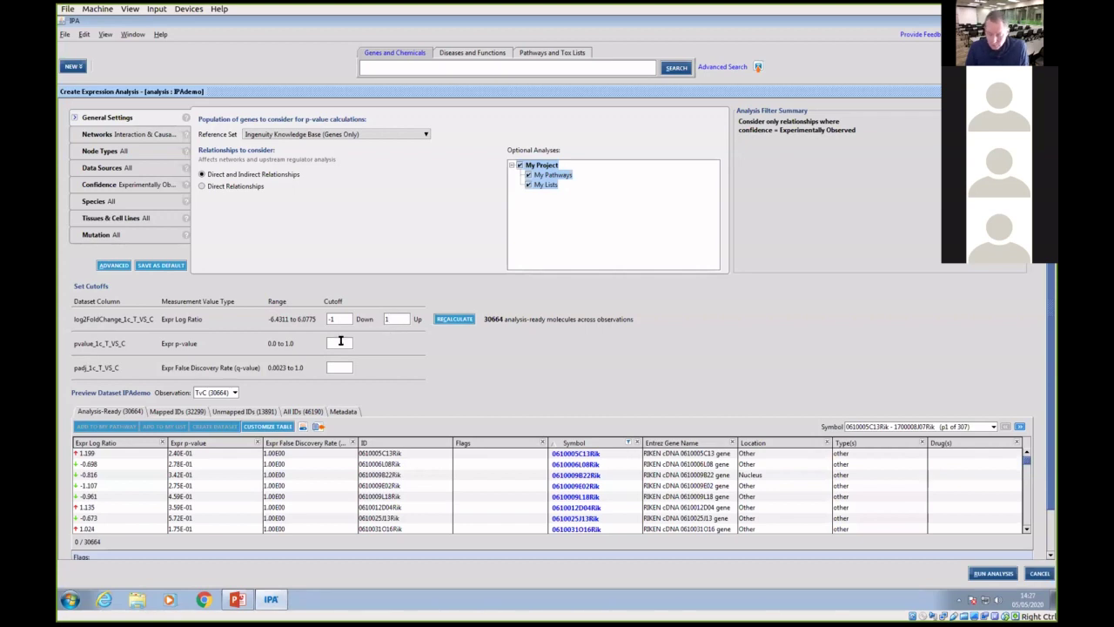
pyautogui.write('0.05')
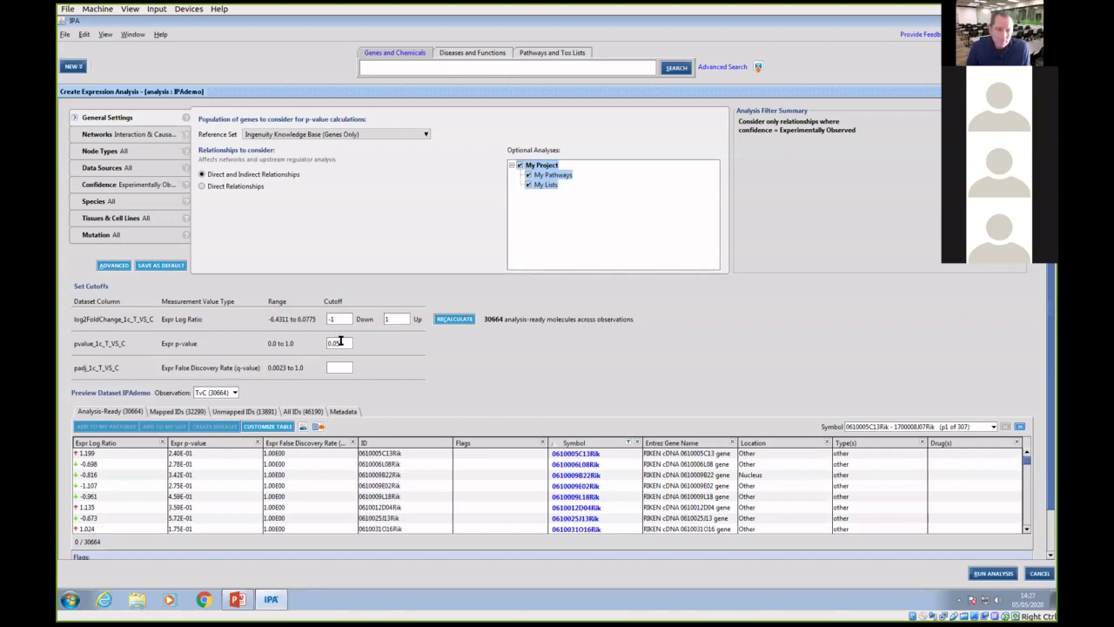
pyautogui.click(453, 321)
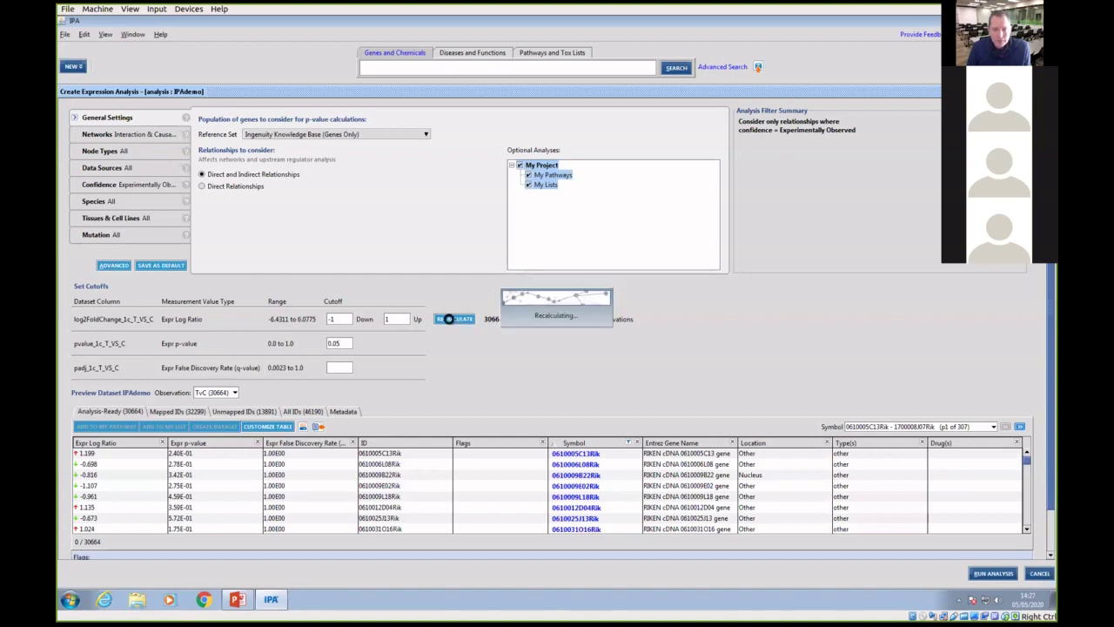
# Check the number of analysis-ready molecules for the TvC and TvA observations
pyautogui.click(230, 393)
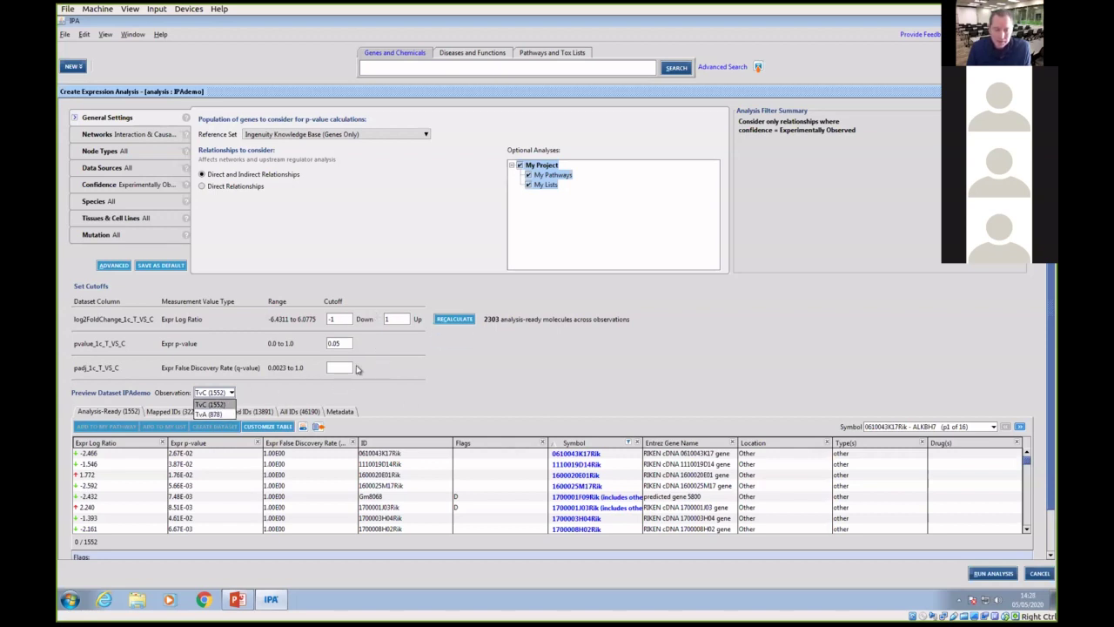
pyautogui.click(278, 389)
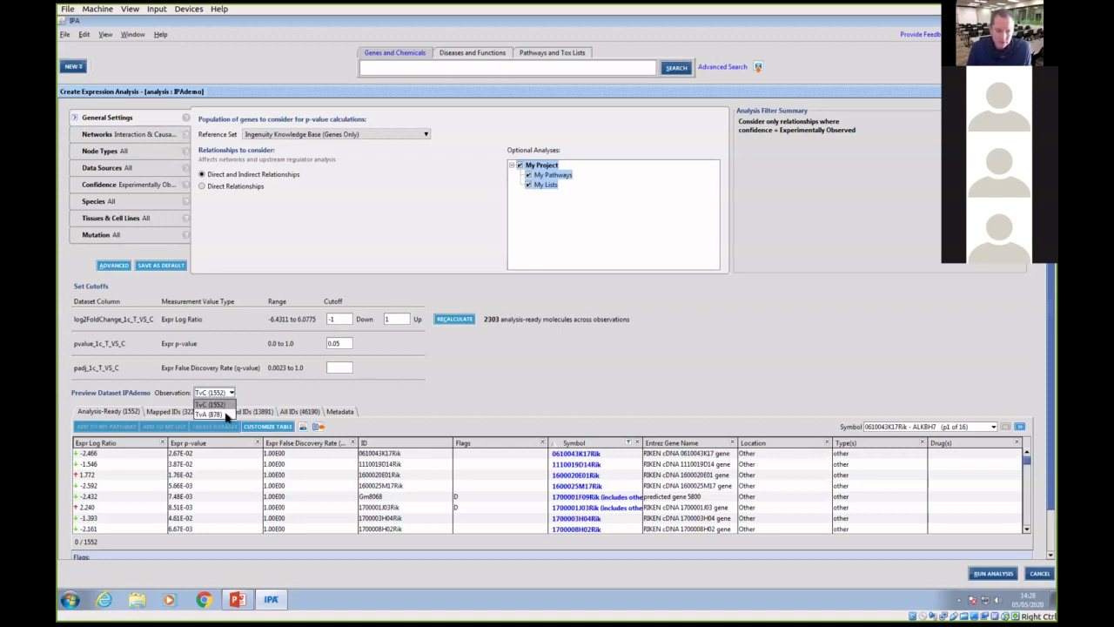
pyautogui.click(275, 399)
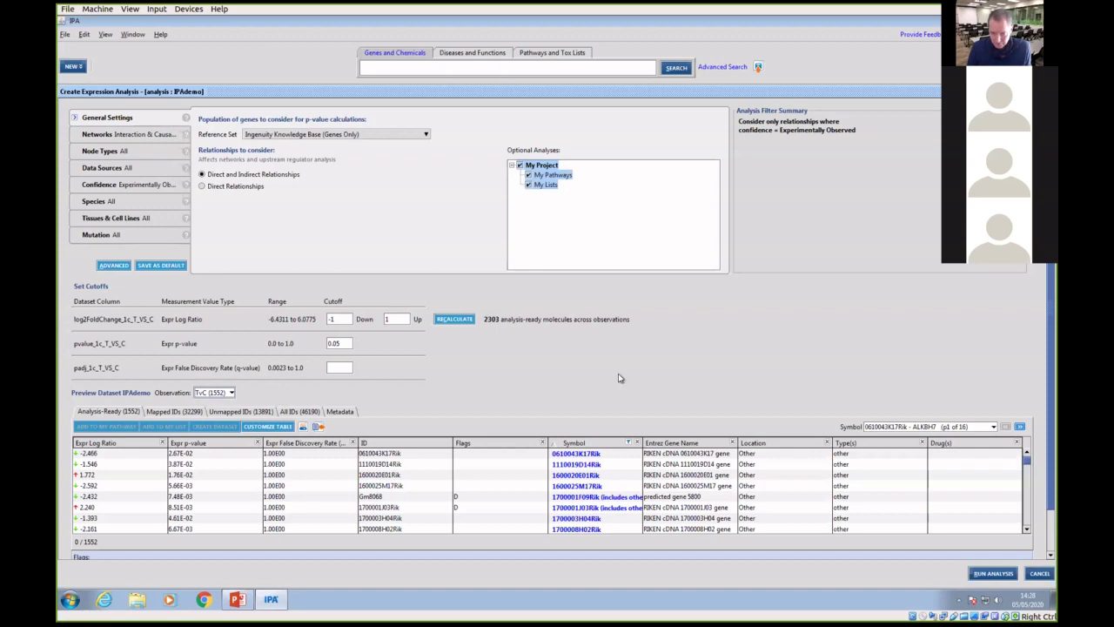
# Run the analysis in the Training2020 project under the name "IPAdemo - p0.05logfc1"
pyautogui.click(984, 573)
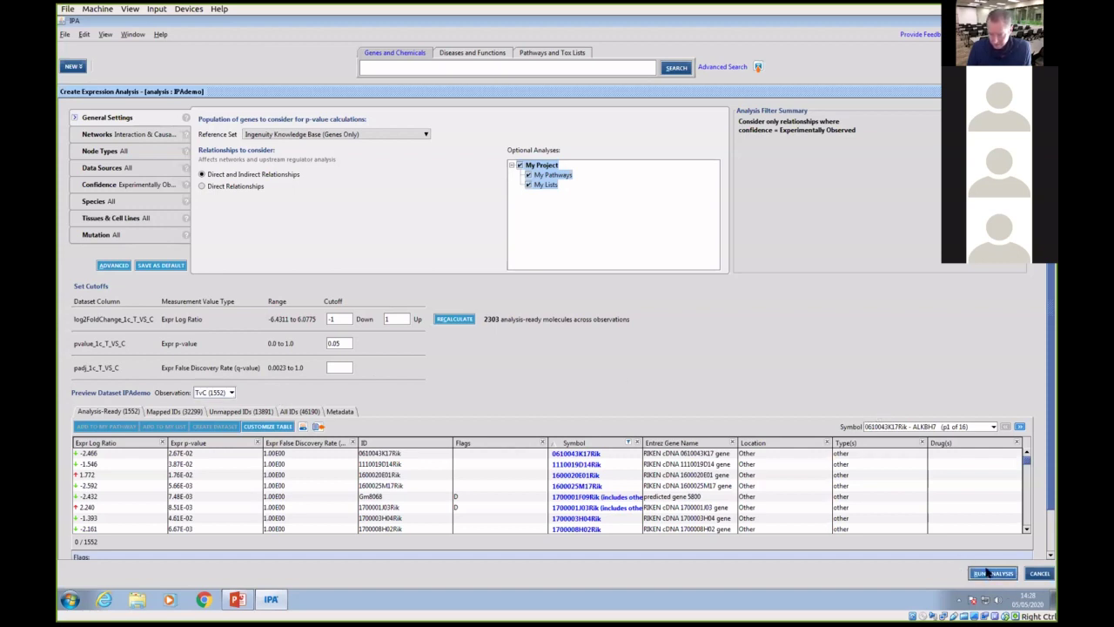
pyautogui.click(620, 328)
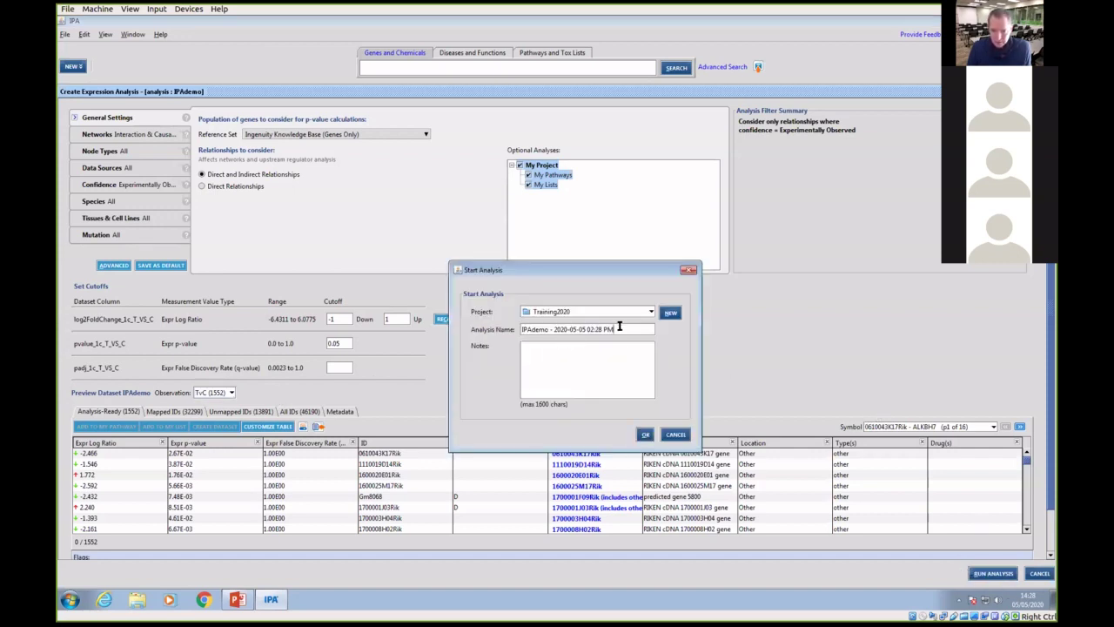
pyautogui.press('BackSpace')
pyautogui.press('BackSpace')
pyautogui.press('BackSpace')
pyautogui.press('BackSpace')
pyautogui.press('BackSpace')
pyautogui.press('BackSpace')
pyautogui.press('BackSpace')
pyautogui.press('BackSpace')
pyautogui.press('BackSpace')
pyautogui.press('BackSpace')
pyautogui.press('BackSpace')
pyautogui.press('BackSpace')
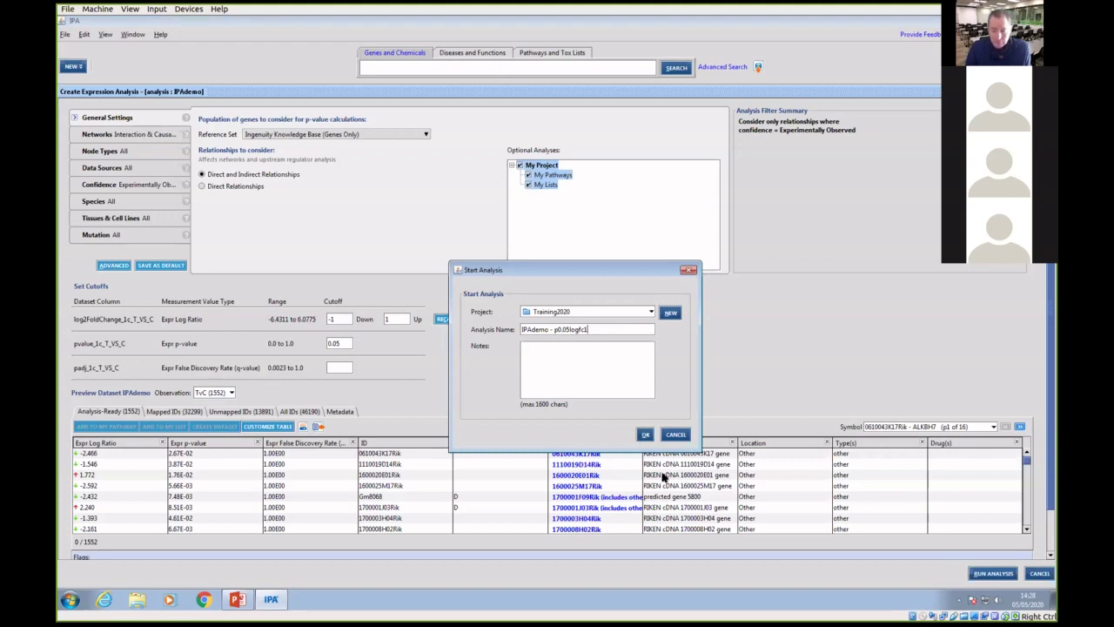
pyautogui.click(644, 434)
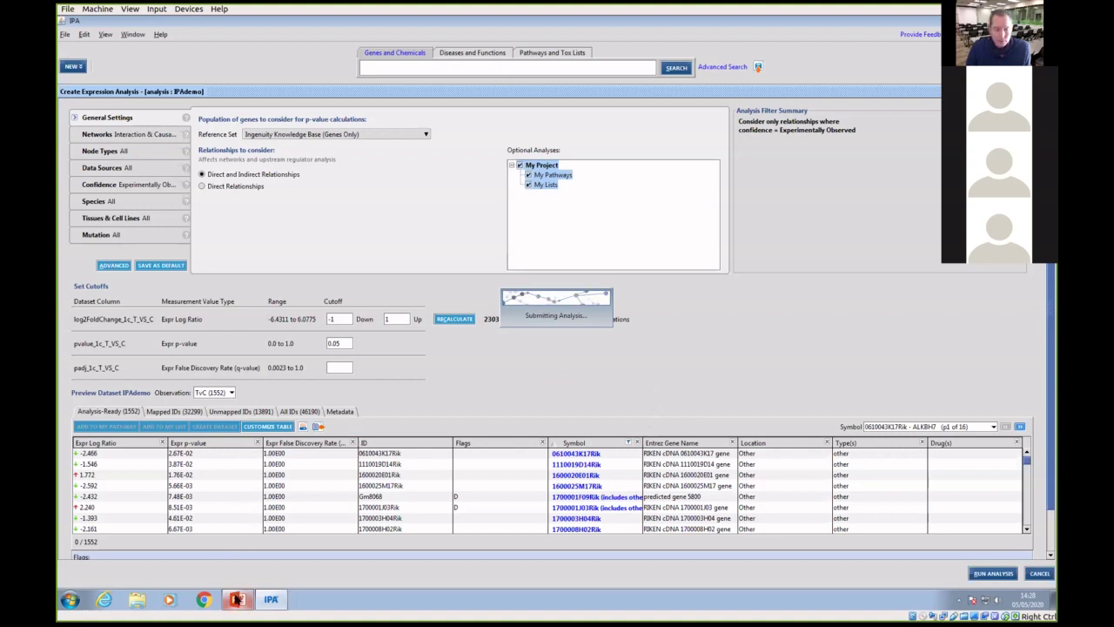
# Switch to the IPADemo2020 presentation in PowerPoint to view the topics slide
pyautogui.moveTo(236, 599)
pyautogui.click(265, 566)
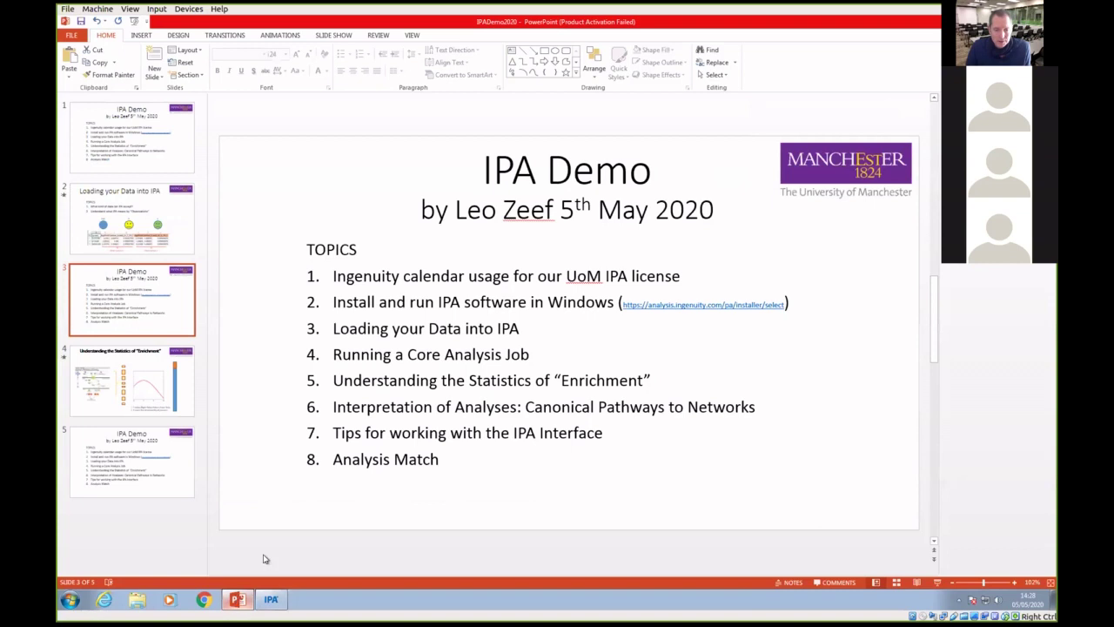
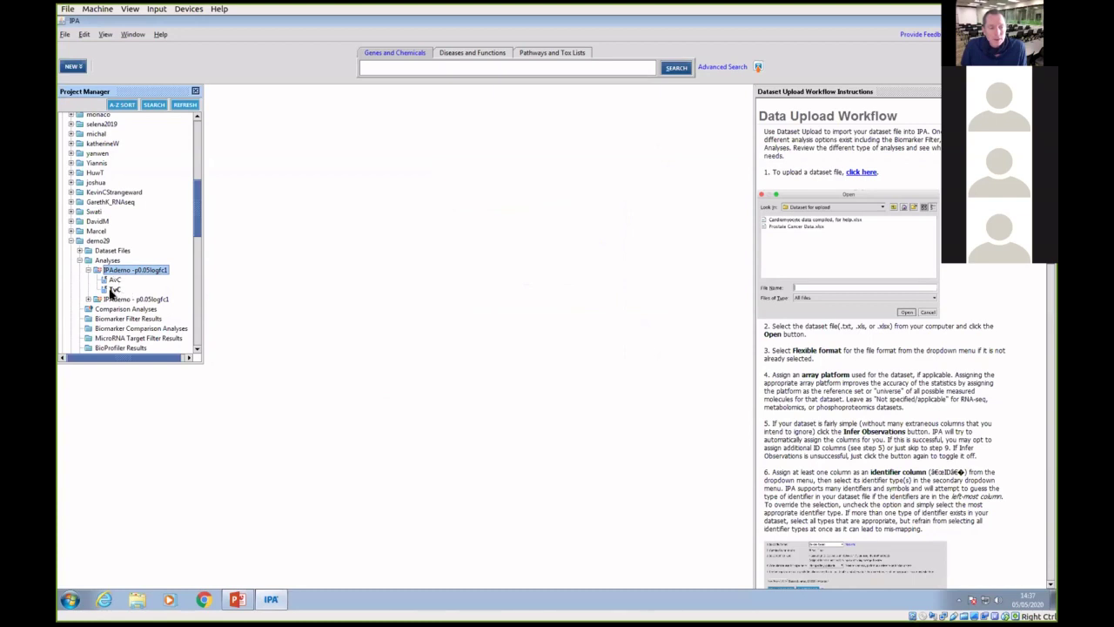
# Open the AvC expression analysis from the demo29 project and review its analysis settings
pyautogui.click(113, 280)
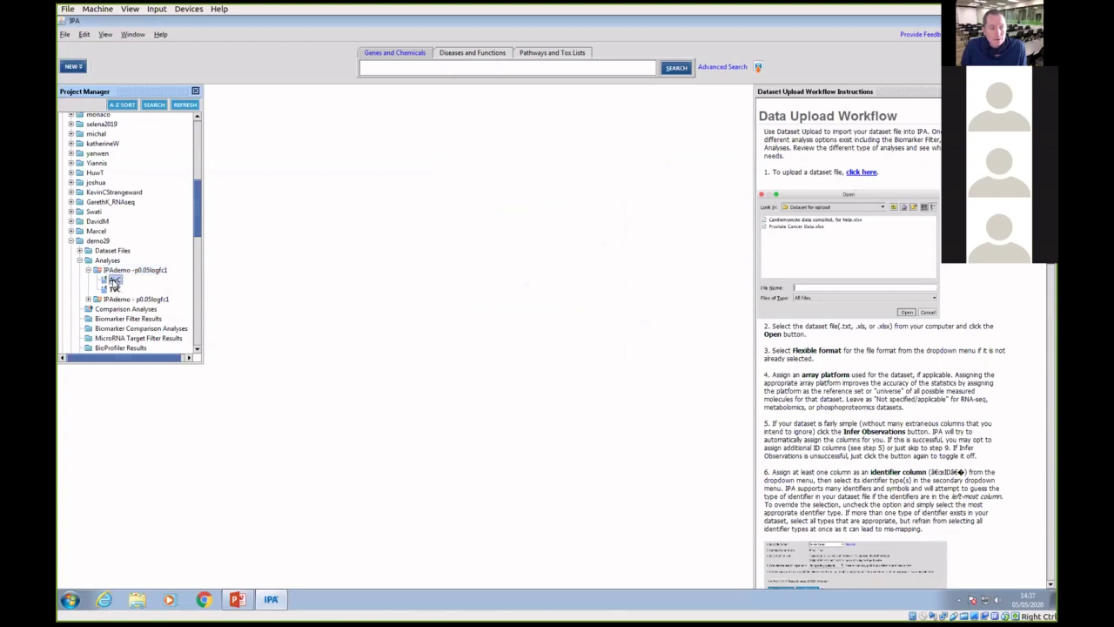
pyautogui.doubleClick(114, 279)
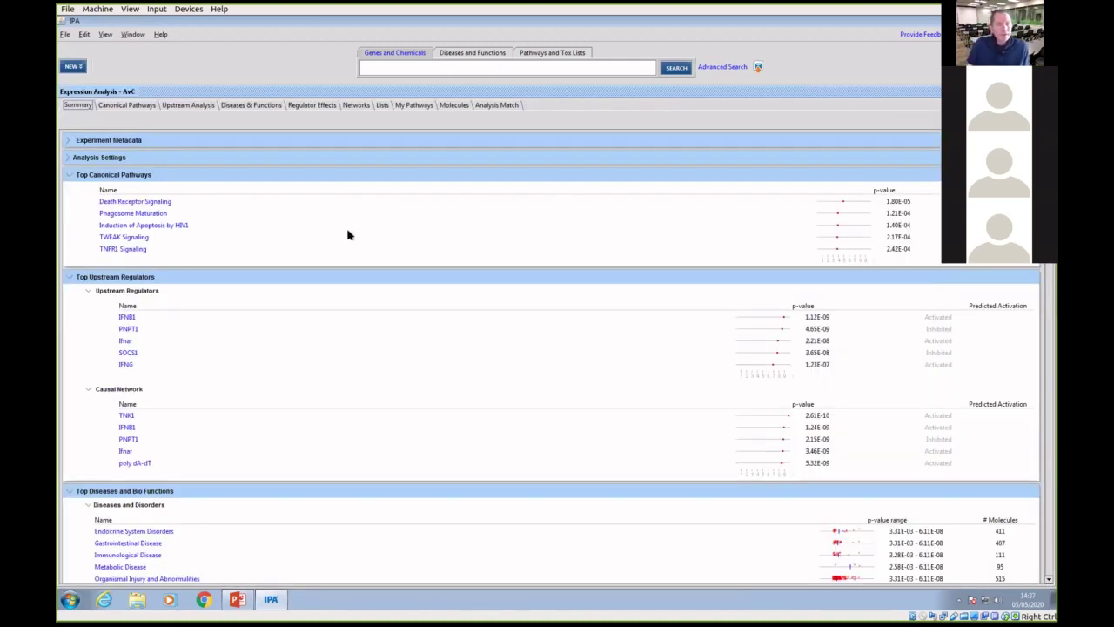
pyautogui.click(68, 157)
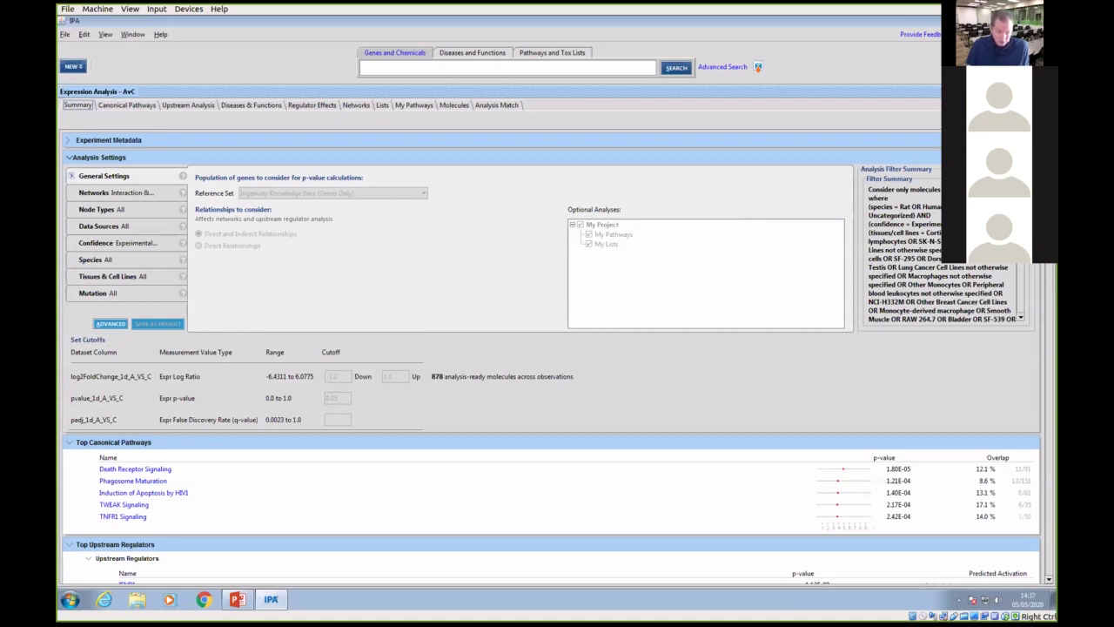
pyautogui.click(69, 158)
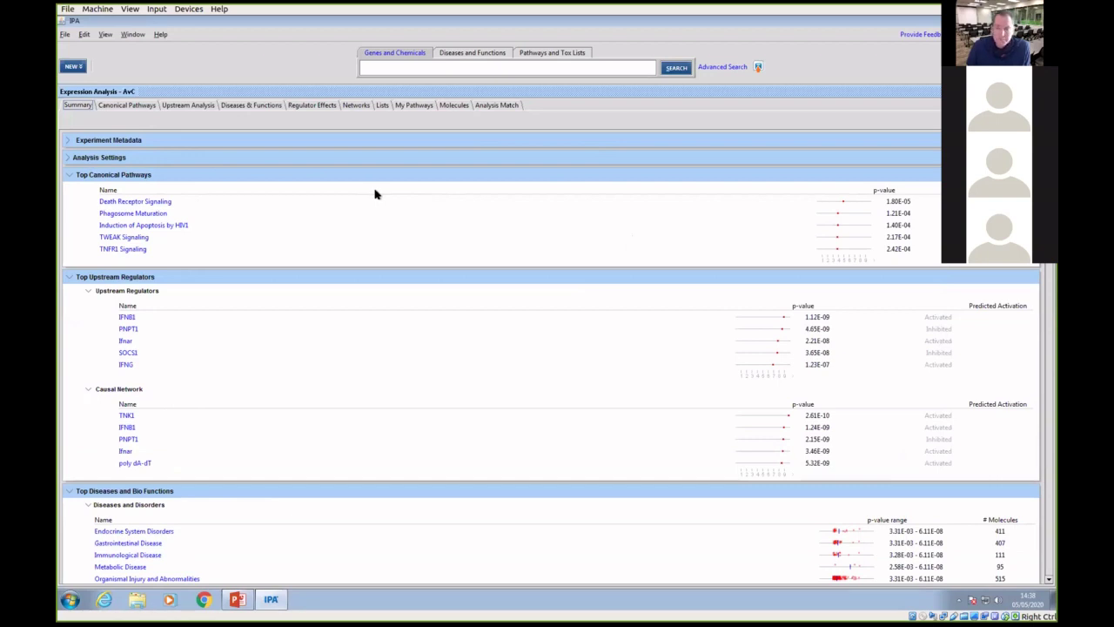
# Show the canonical pathways of the AvC analysis as a horizontal bar chart and enlarge the chart area
pyautogui.click(130, 105)
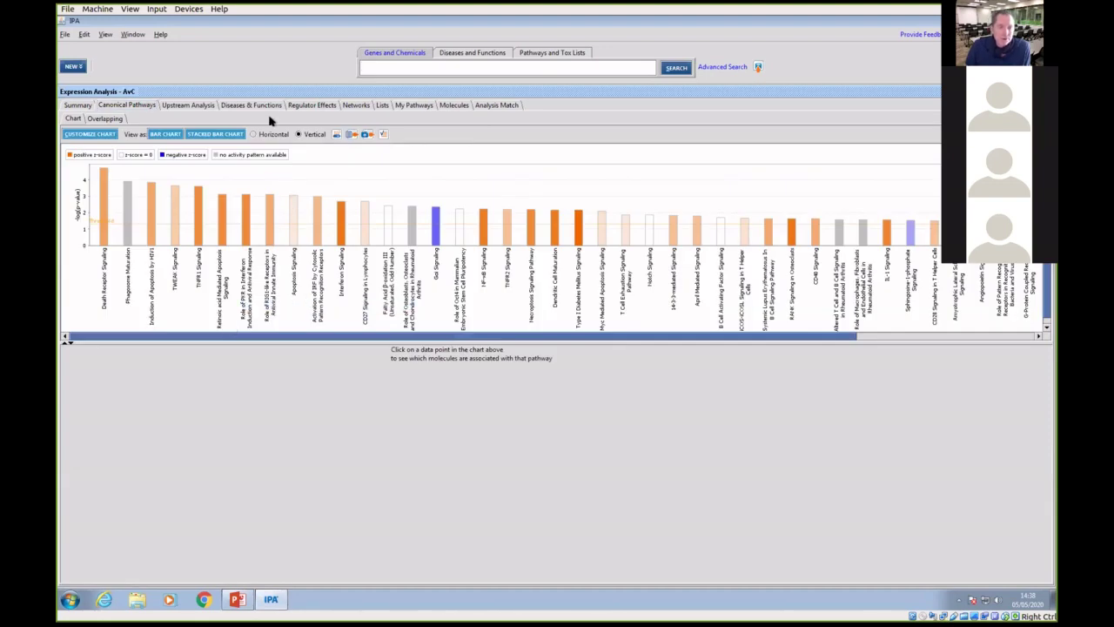
pyautogui.click(254, 135)
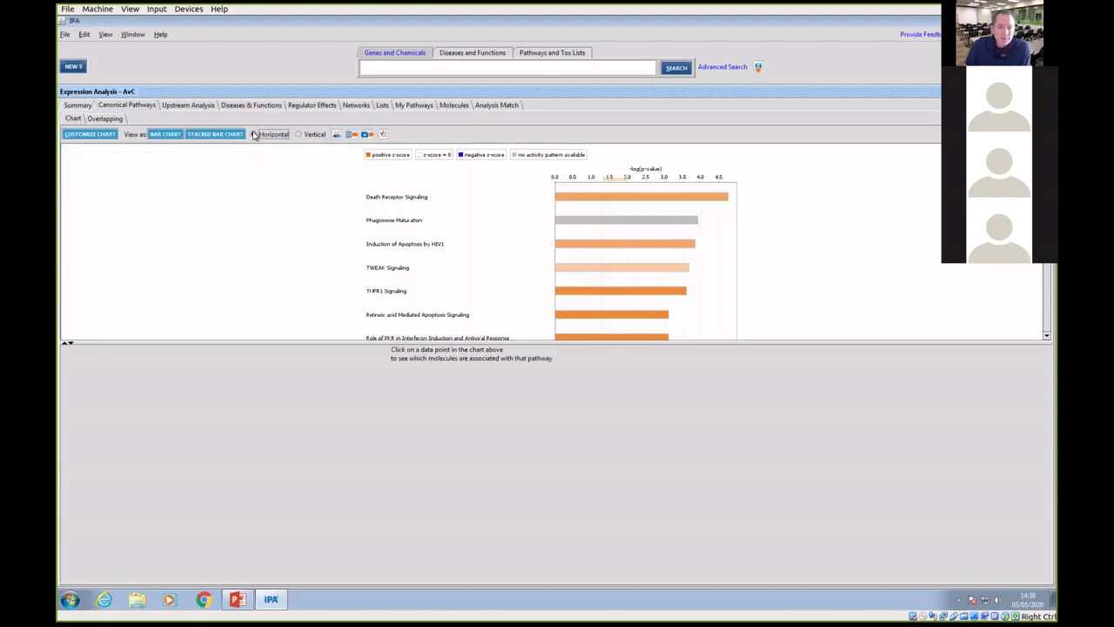
pyautogui.moveTo(542, 343); pyautogui.dragTo(539, 419)
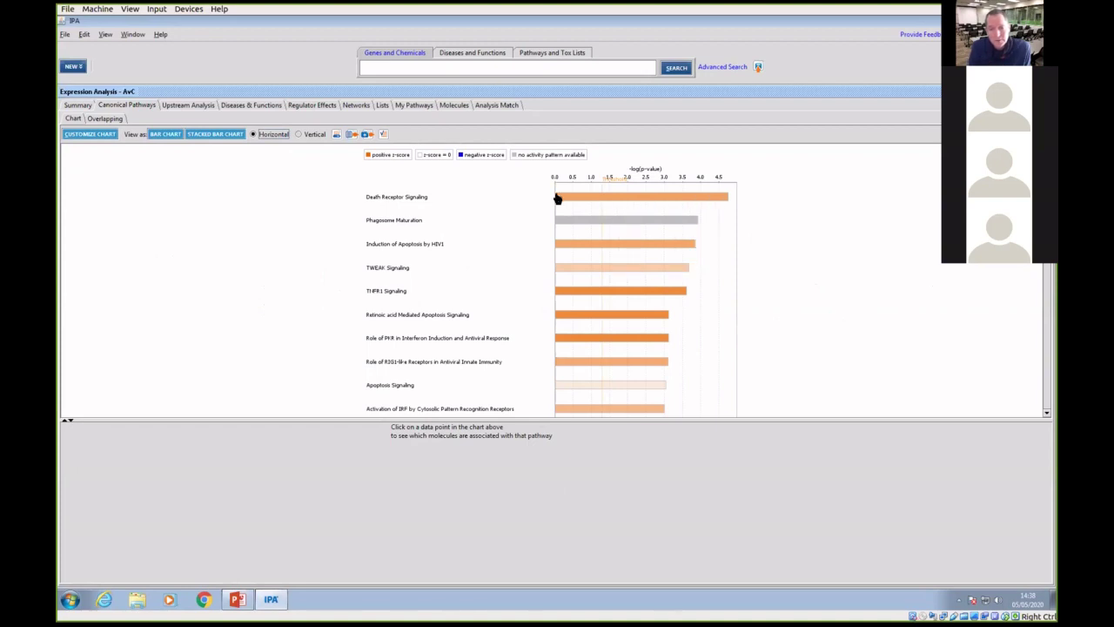
pyautogui.moveTo(727, 203)
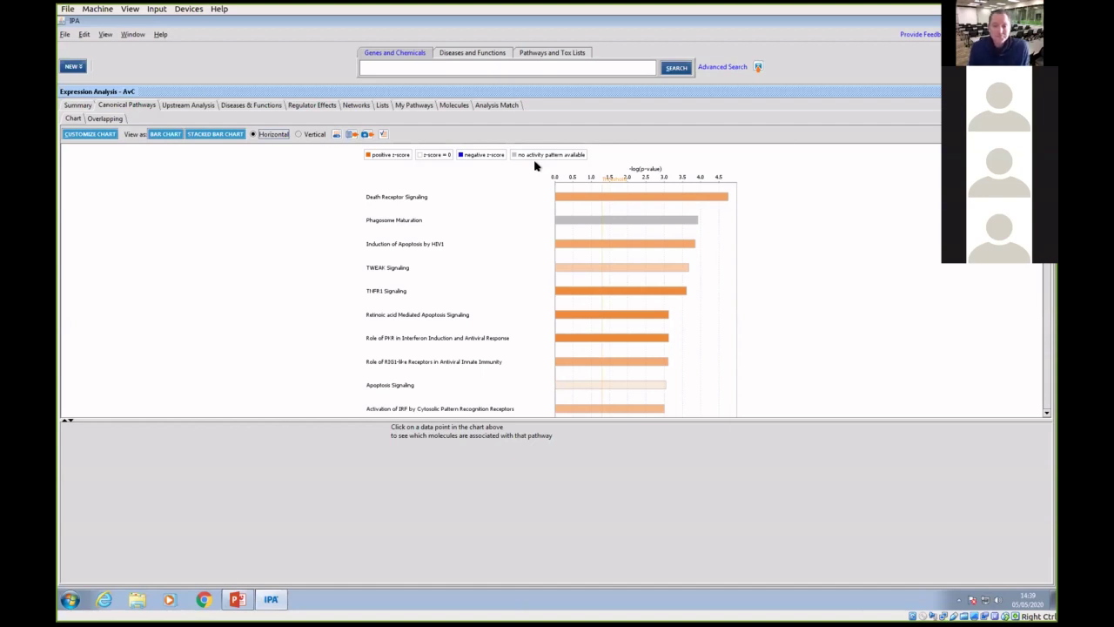
# List the molecules associated with Death Receptor Signaling and open its pathway diagram
pyautogui.moveTo(578, 198)
pyautogui.click(629, 197)
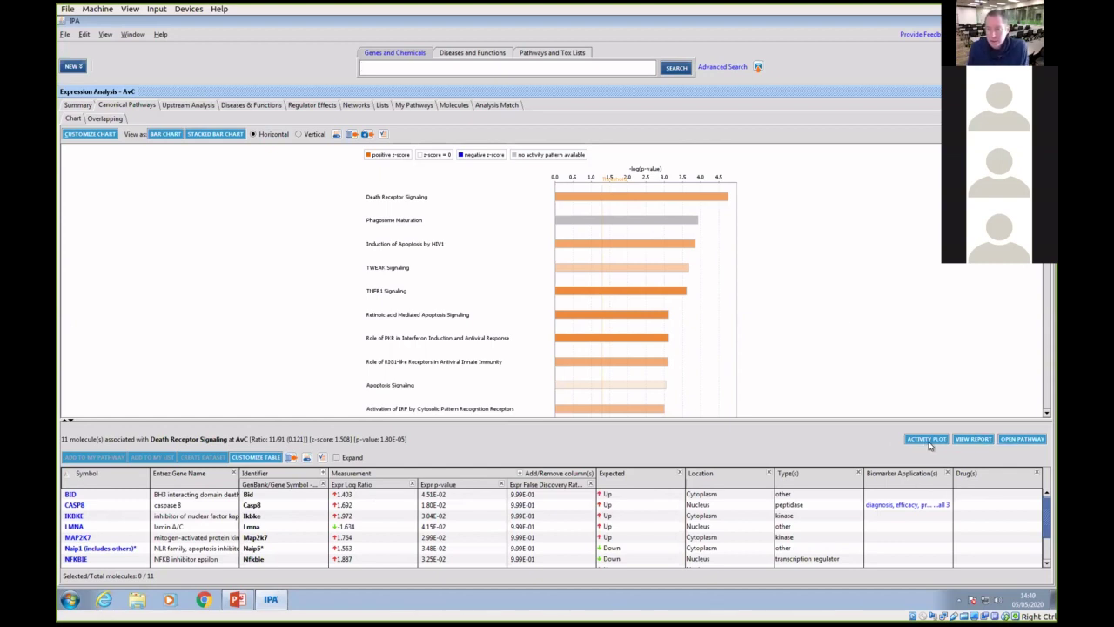
pyautogui.click(1019, 439)
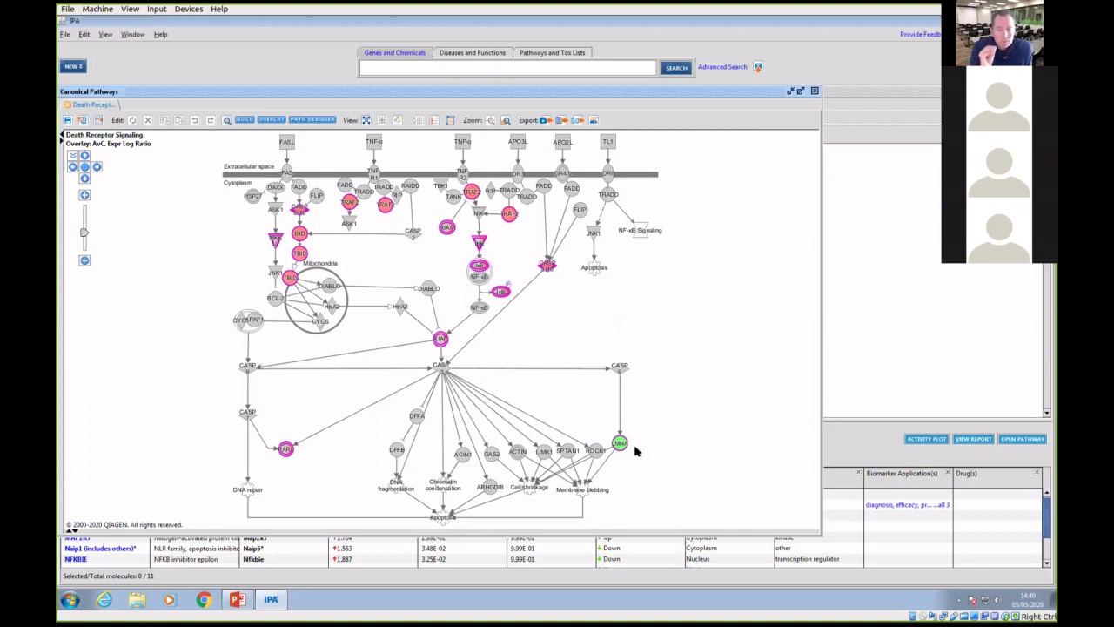
# Inspect the LMNA and XIAP nodes in the pathway diagram, check the options available for XIAP, and close the diagram
pyautogui.moveTo(621, 448)
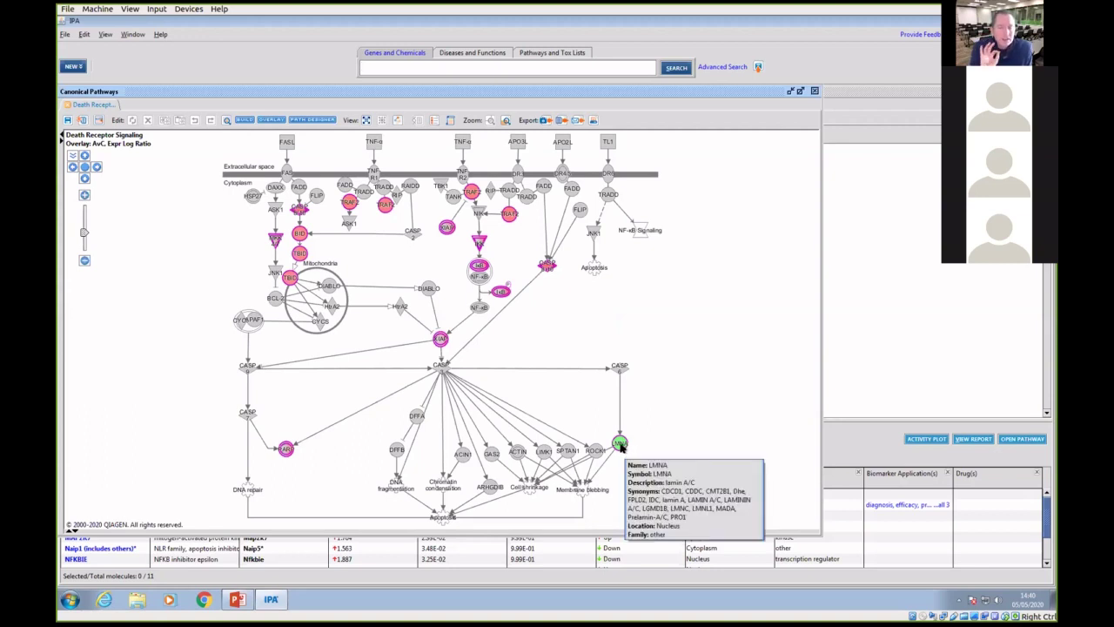
pyautogui.moveTo(509, 217)
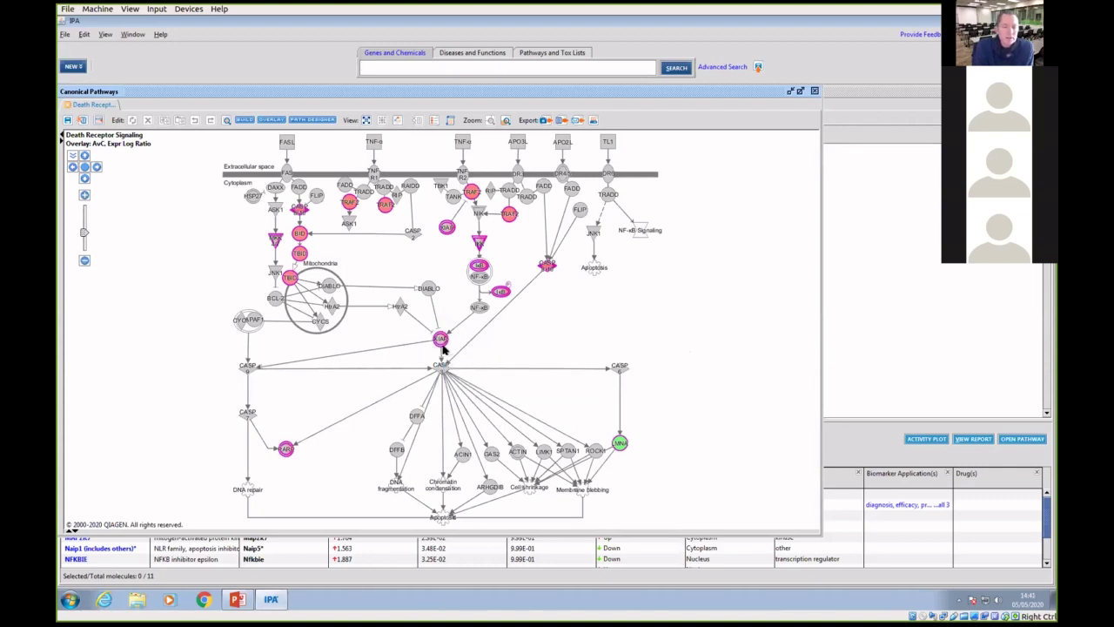
pyautogui.moveTo(439, 346)
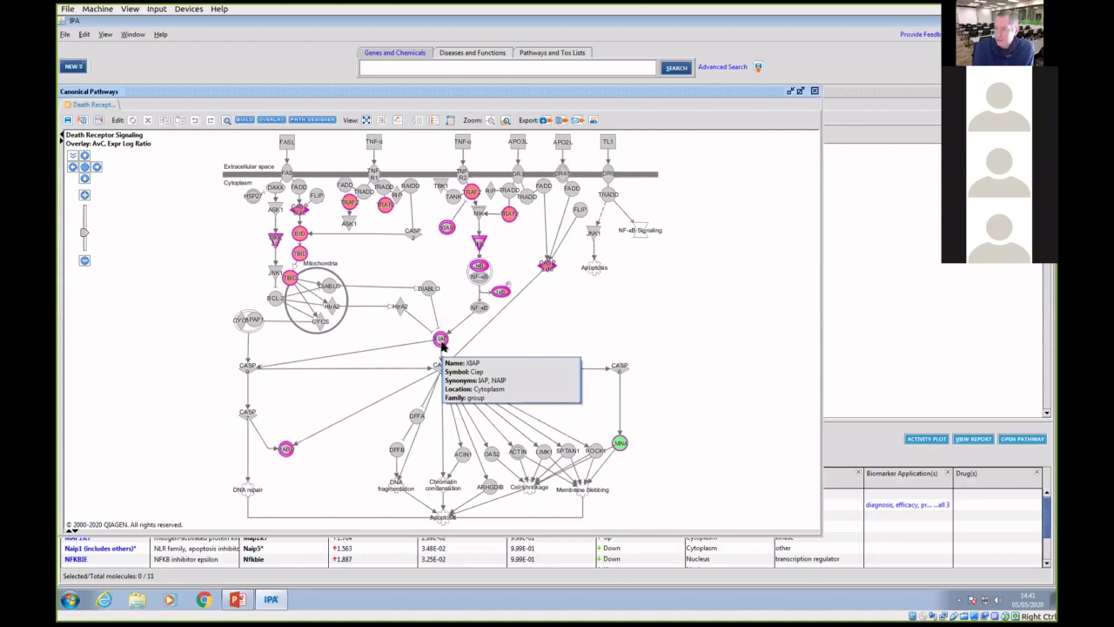
pyautogui.rightClick(441, 346)
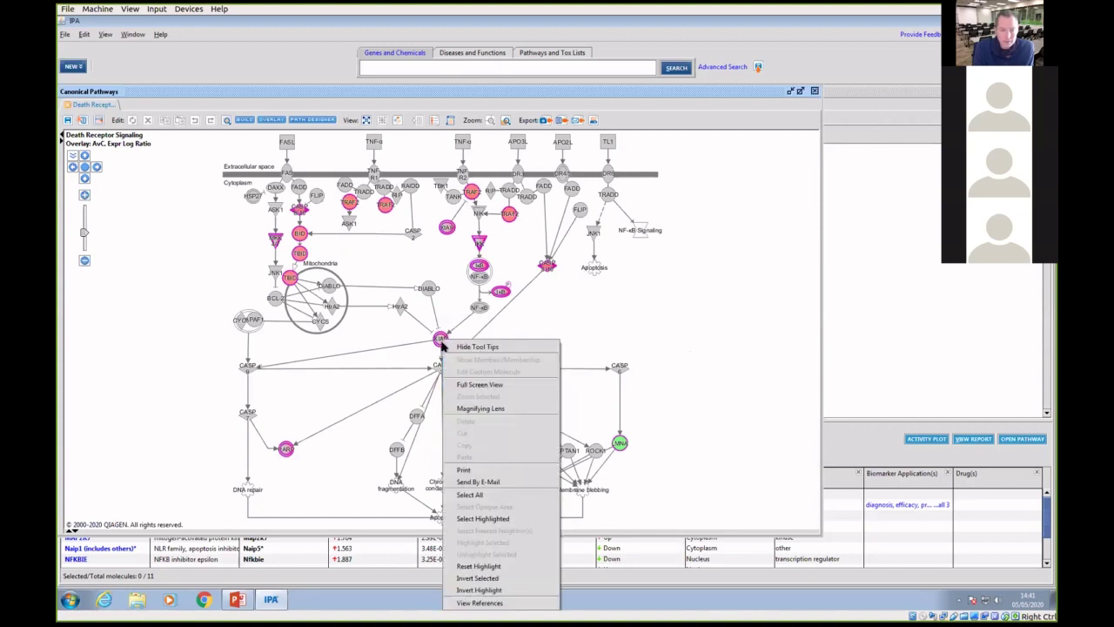
pyautogui.click(441, 346)
pyautogui.click(442, 346)
pyautogui.rightClick(441, 345)
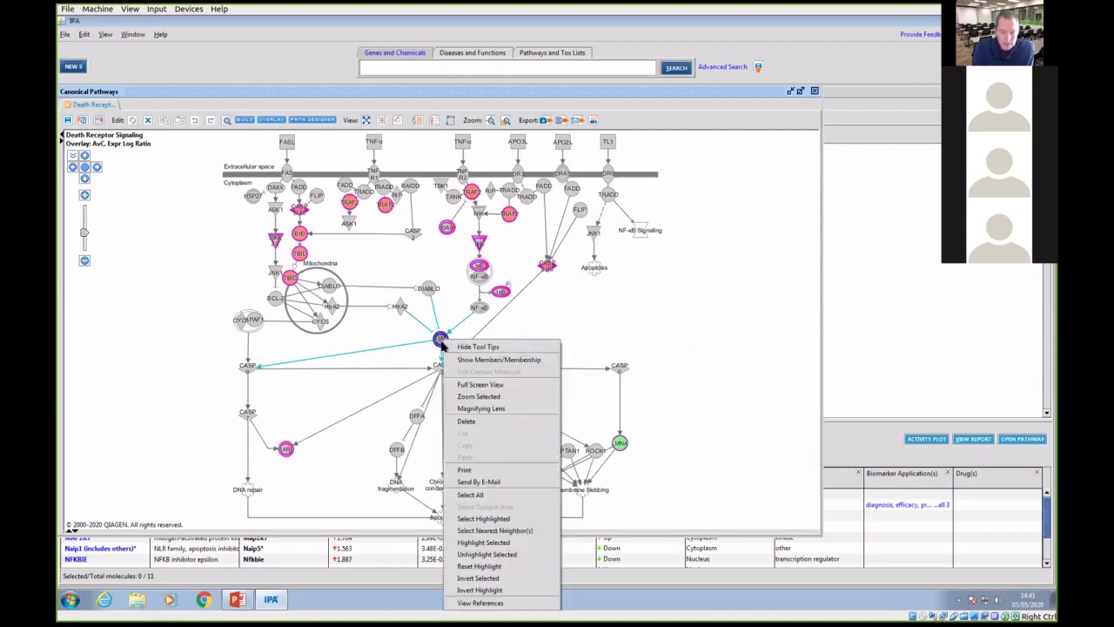
pyautogui.click(547, 330)
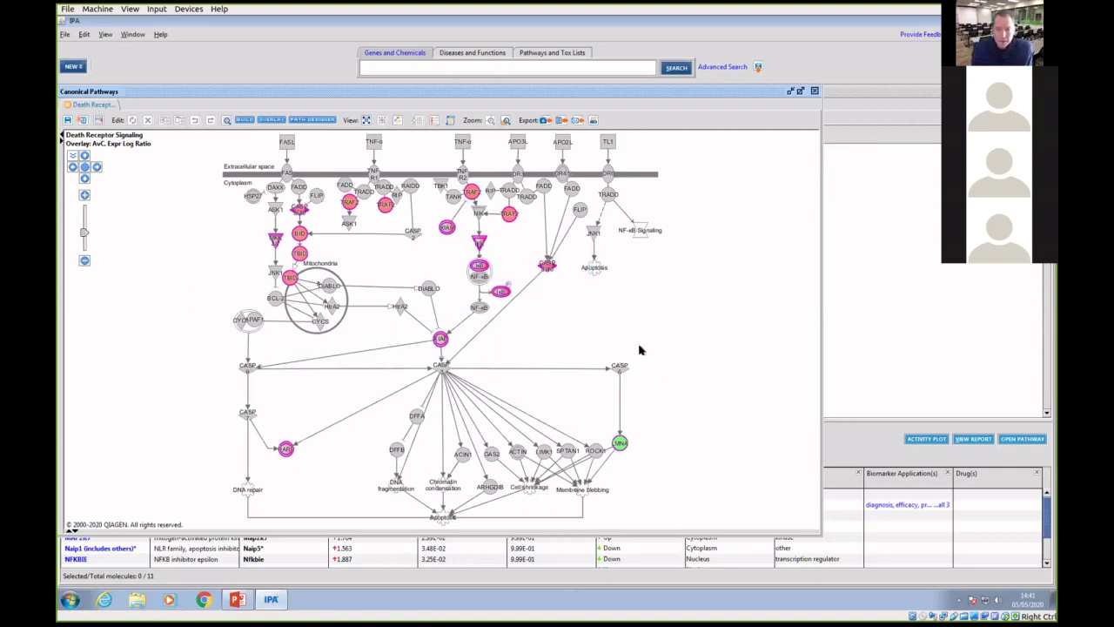
pyautogui.click(815, 91)
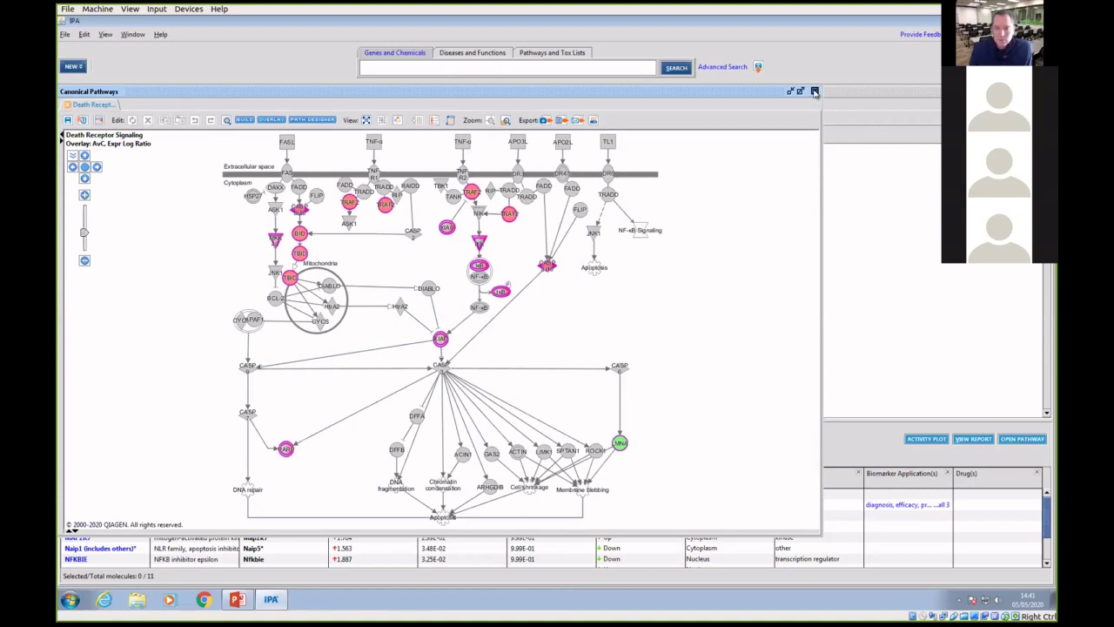
pyautogui.click(583, 341)
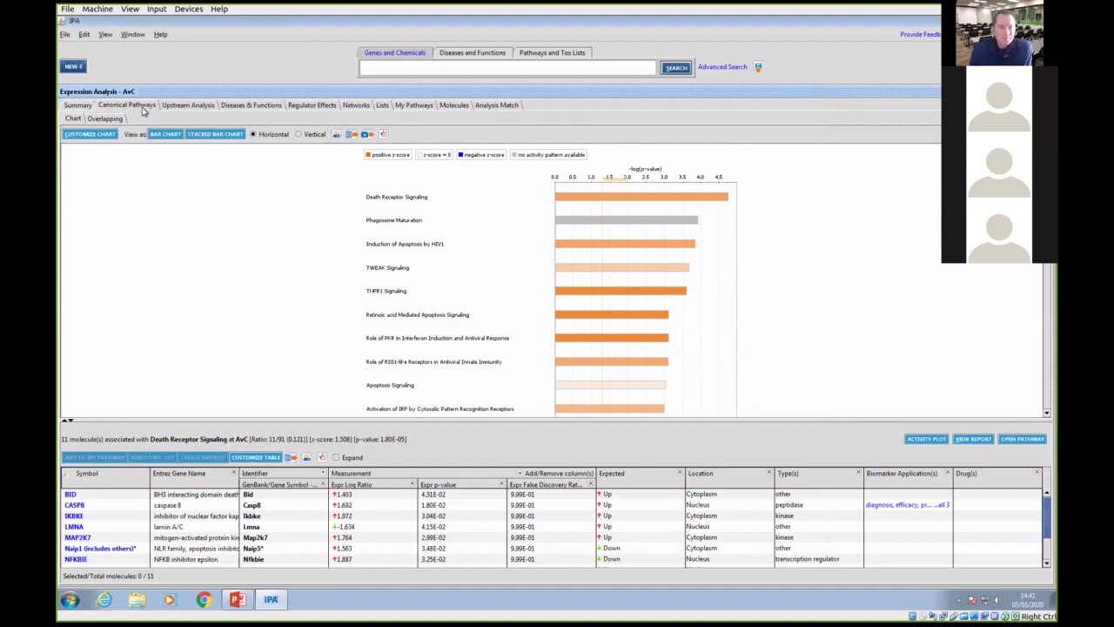
# View the upstream regulators of the AvC analysis, and switch to the PowerPoint slide on the statistics of enrichment
pyautogui.click(184, 105)
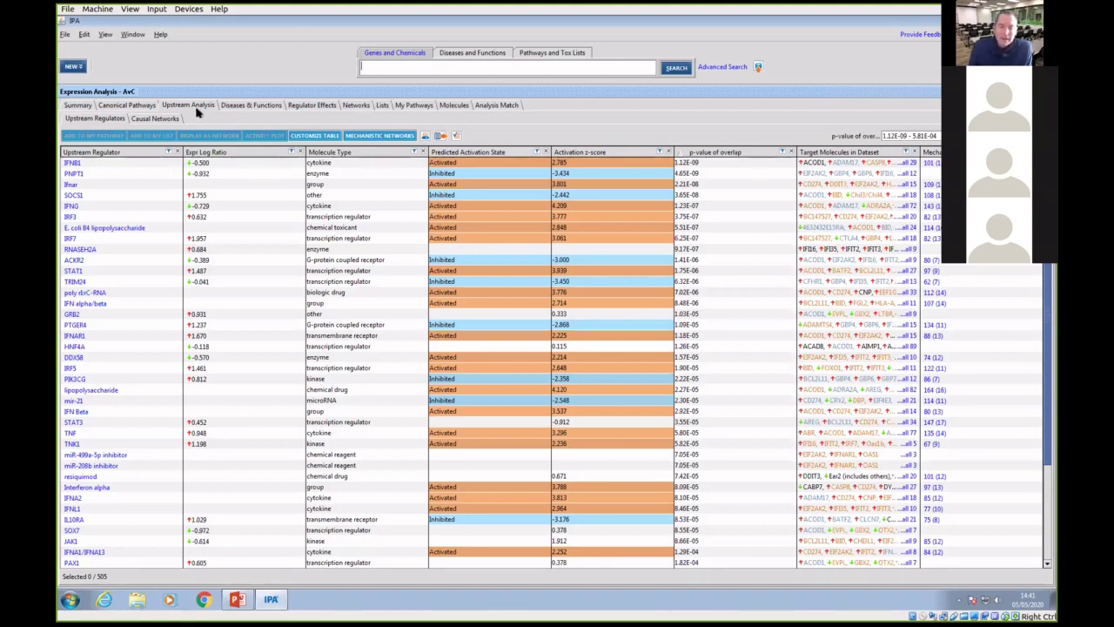
pyautogui.click(248, 602)
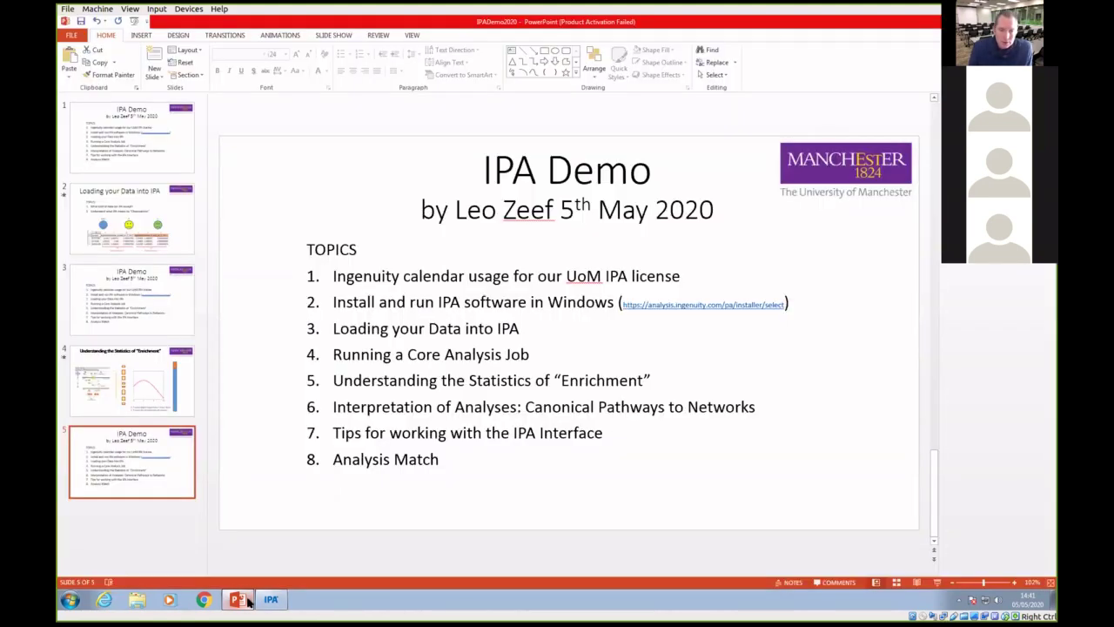
pyautogui.click(159, 376)
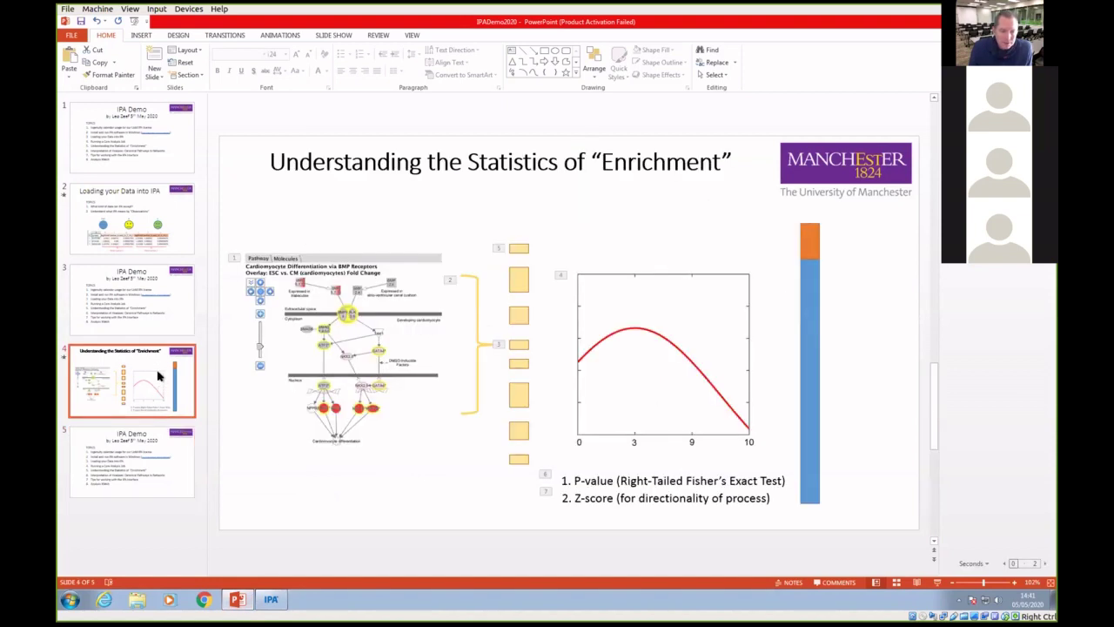
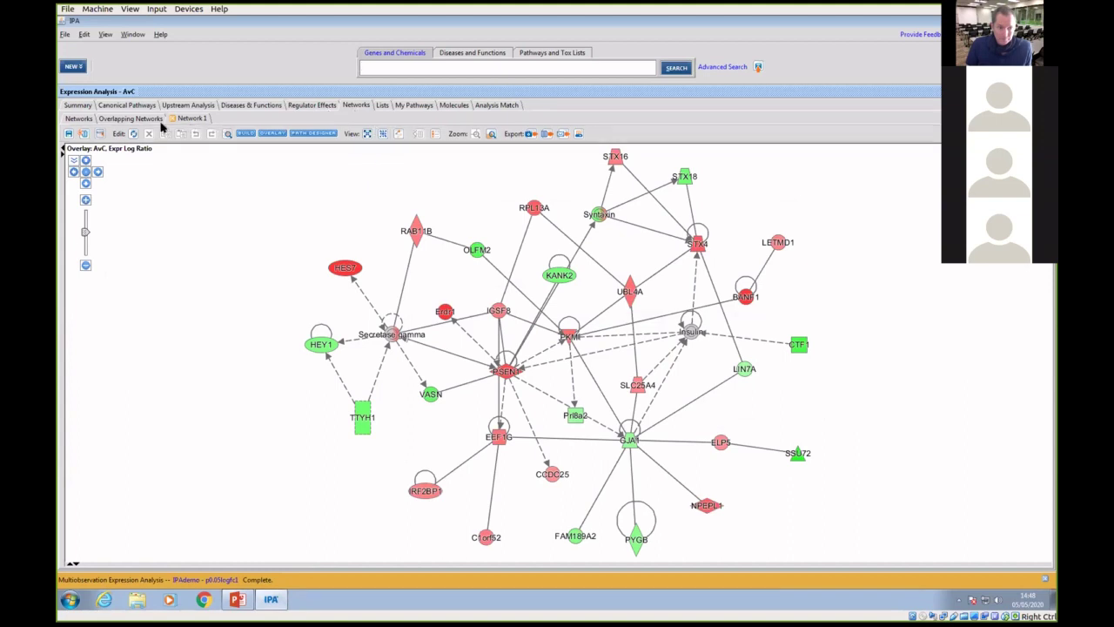
# Review the AvC networks list against the Network 1 diagram and check the My Pathways results
pyautogui.click(79, 118)
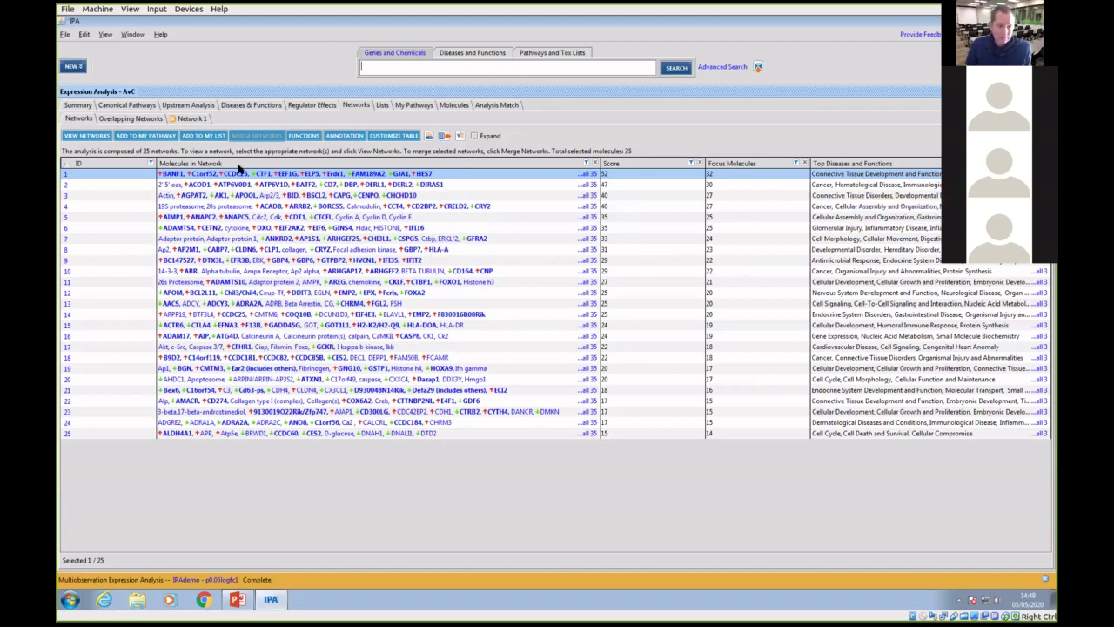
pyautogui.click(190, 119)
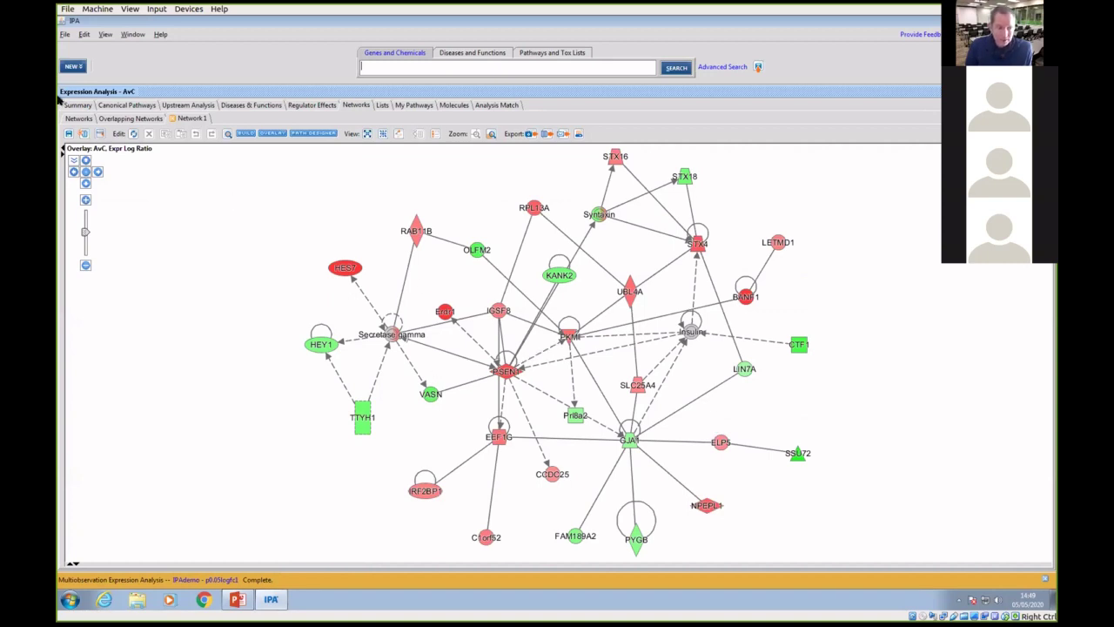
pyautogui.click(76, 119)
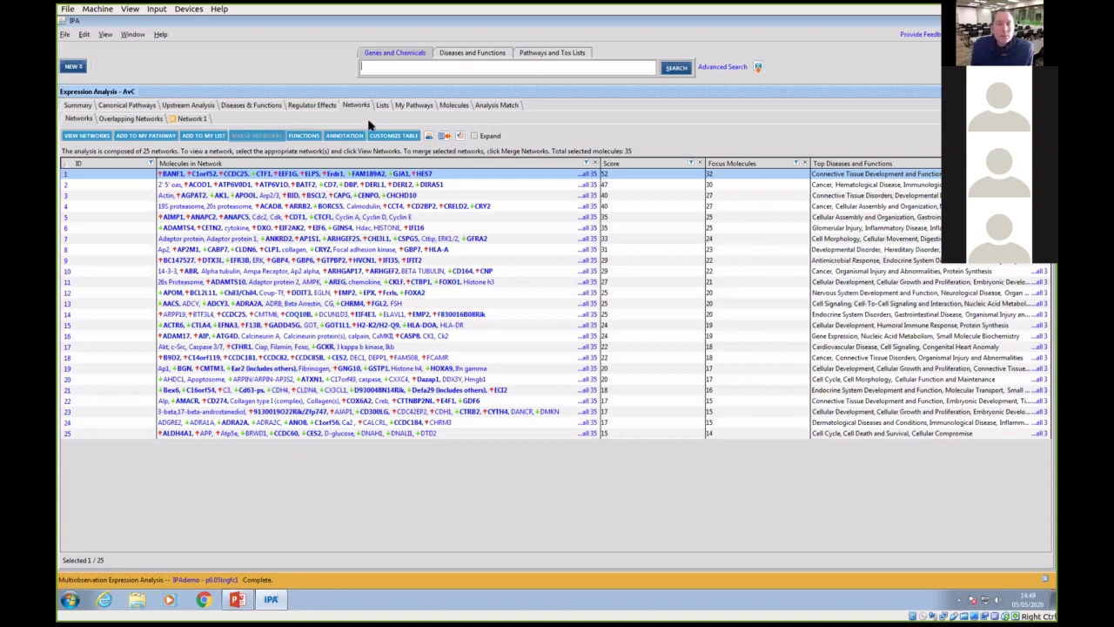
pyautogui.click(403, 105)
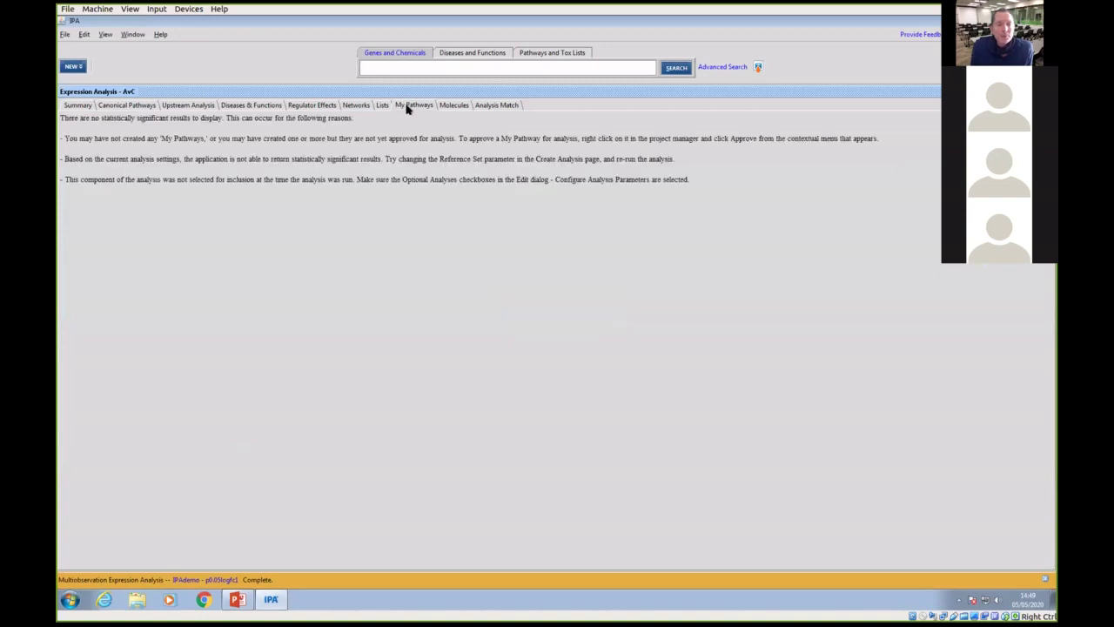
pyautogui.click(355, 106)
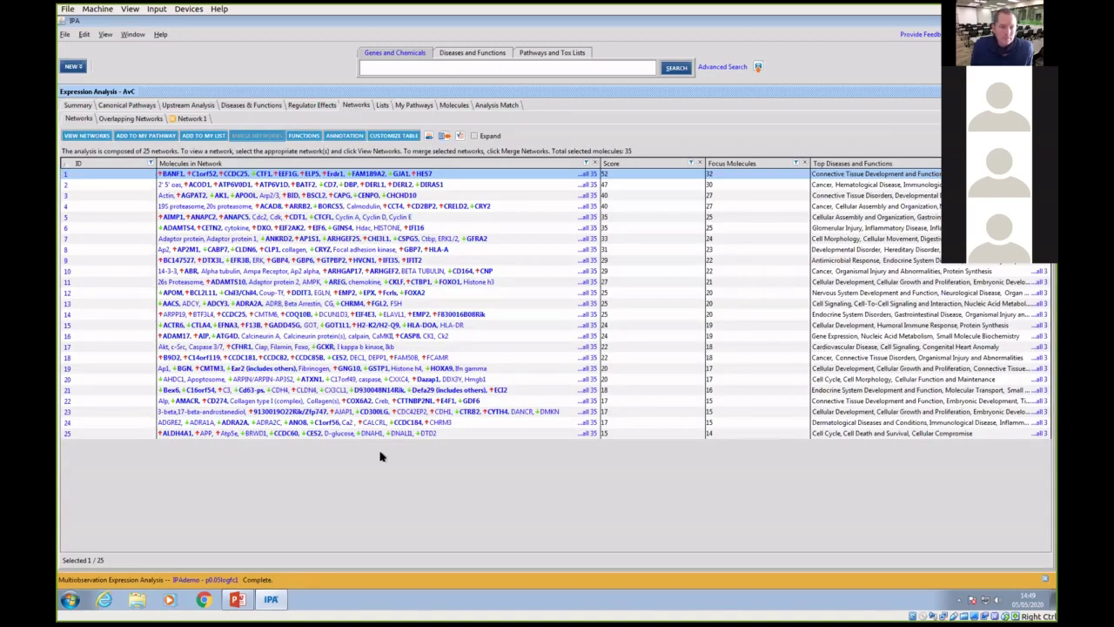
# Try to open the AvC Network 1 diagram in Path Designer, and view the Analysis Match results
pyautogui.click(191, 120)
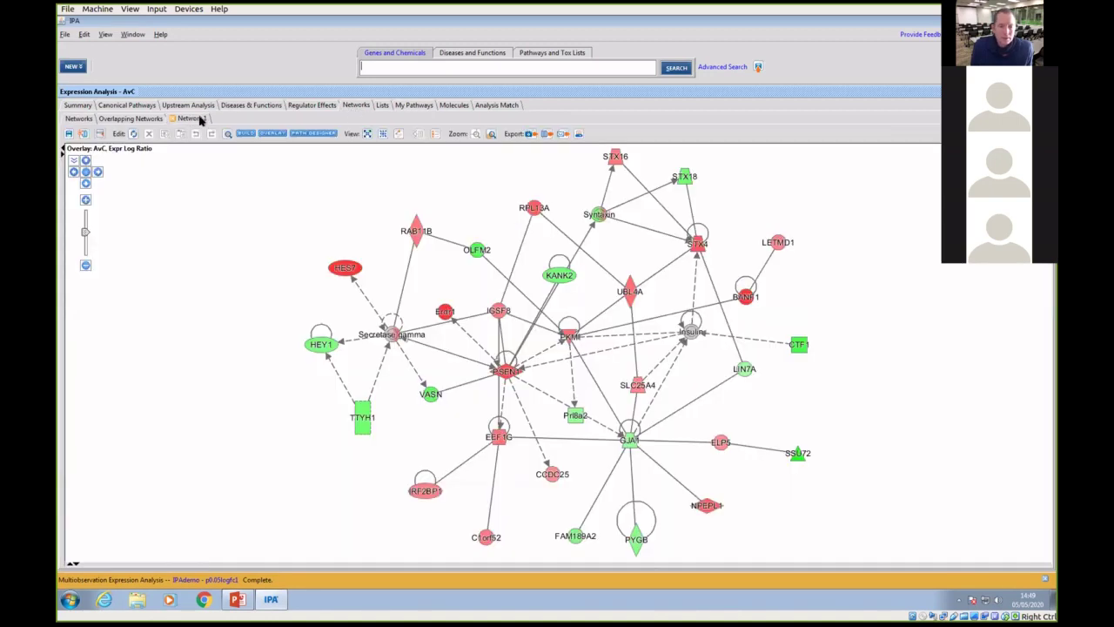
pyautogui.click(306, 134)
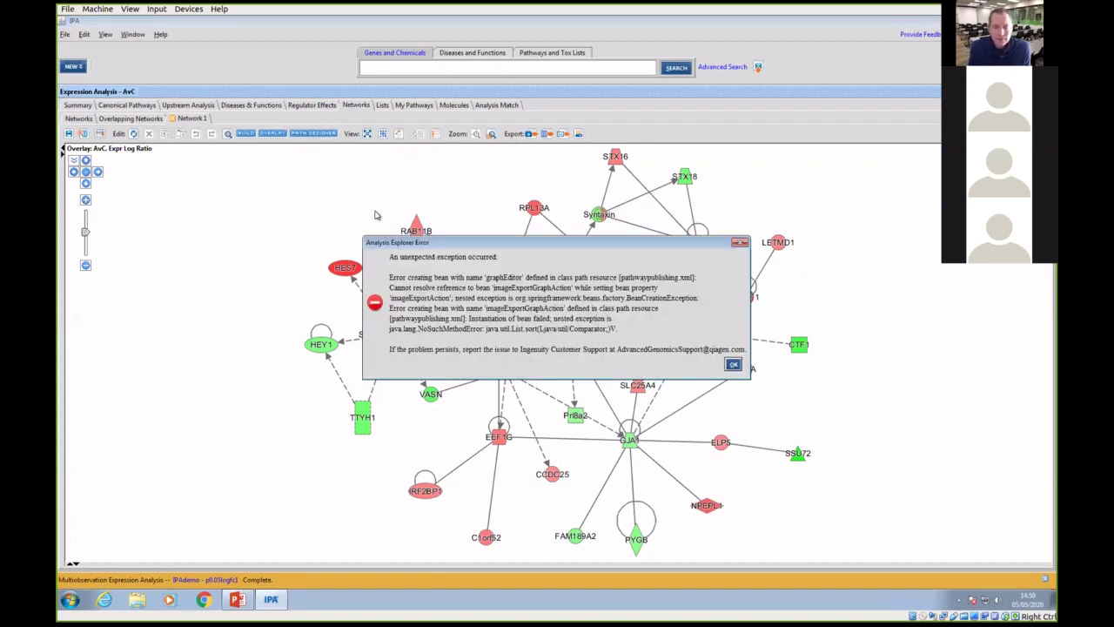
pyautogui.click(733, 366)
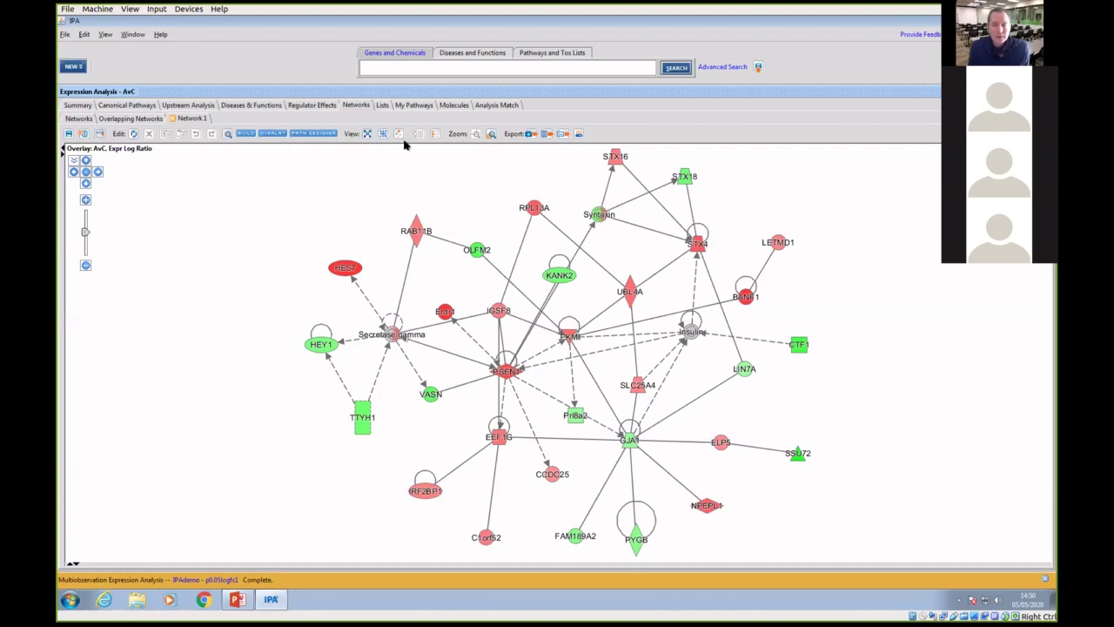
pyautogui.click(490, 105)
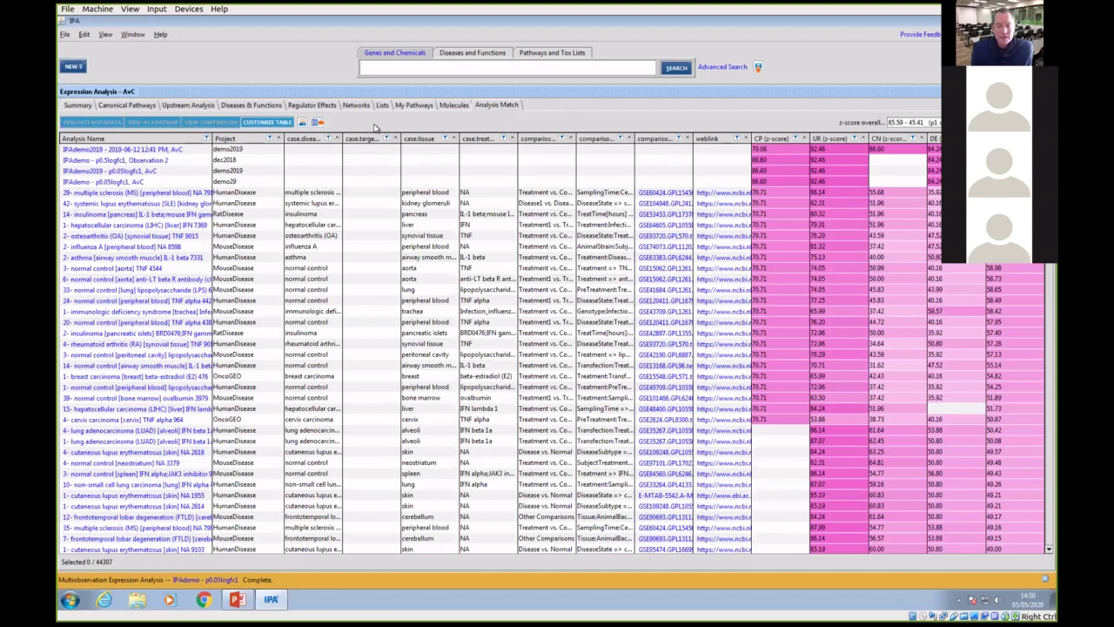
# Open the Death Receptor Signaling diagram from the AvC canonical pathways chart and maximize its window
pyautogui.click(134, 106)
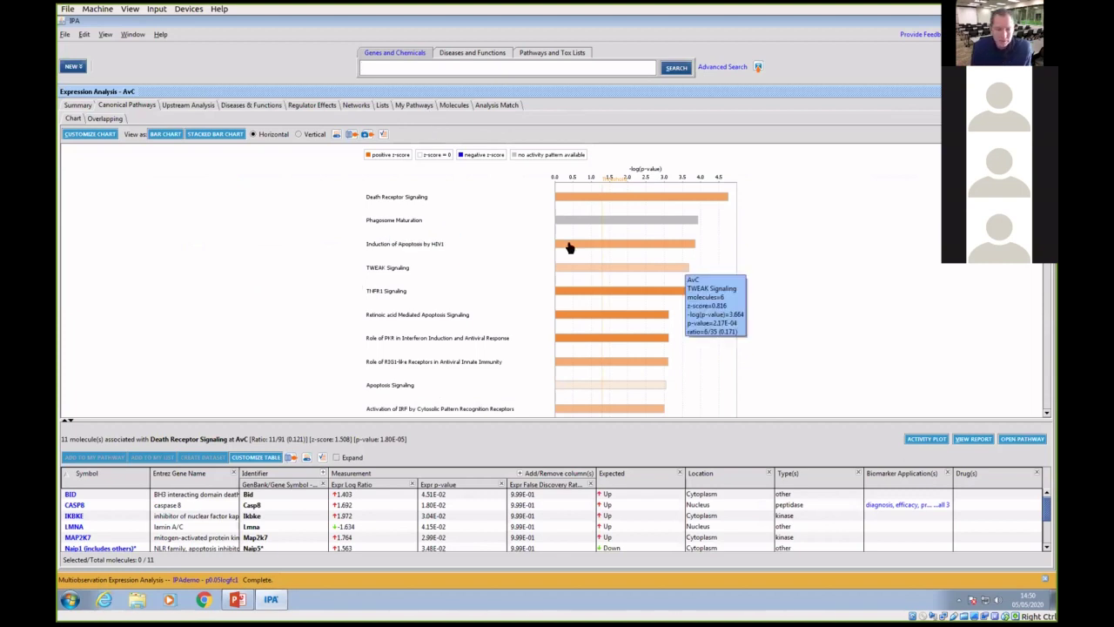
pyautogui.doubleClick(599, 195)
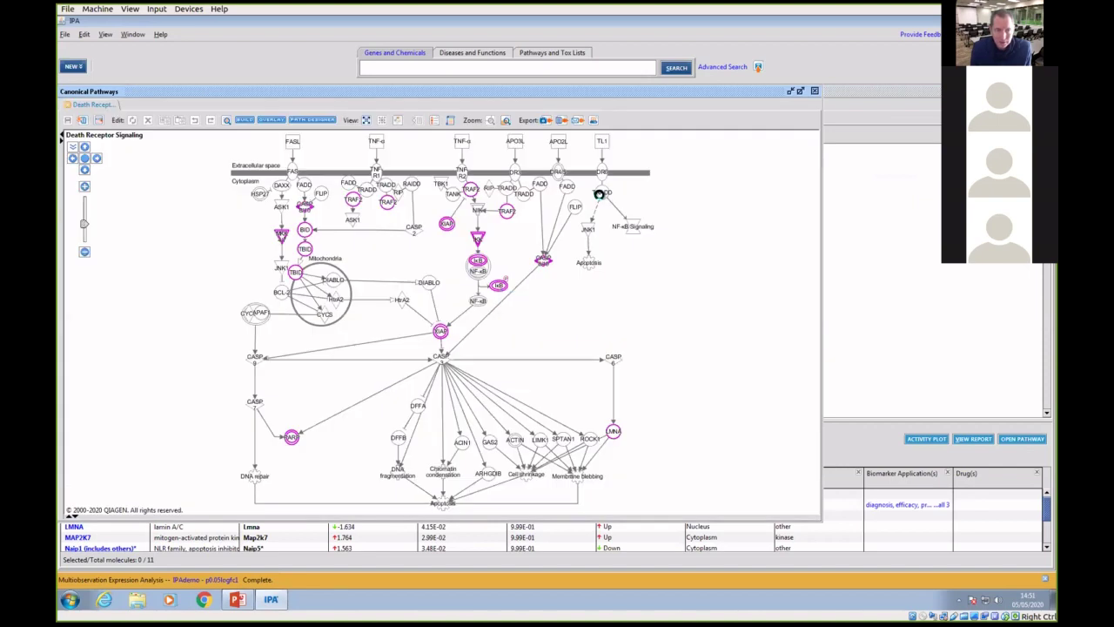
pyautogui.click(800, 92)
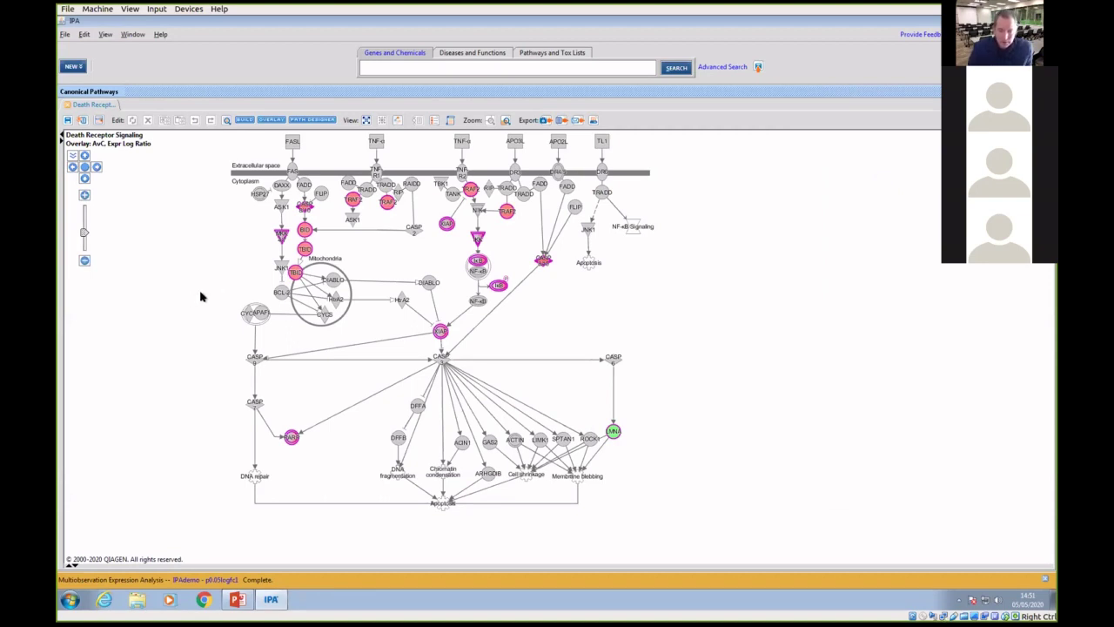
# Show the members of the XIAP node in the pathway diagram and inspect Naip1 among them
pyautogui.click(443, 333)
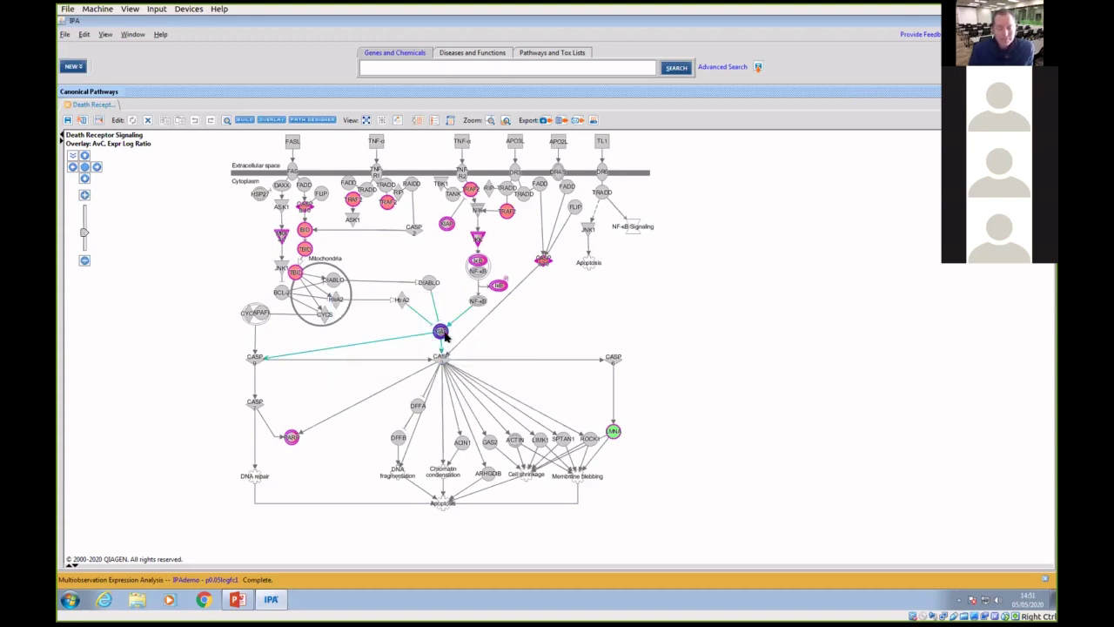
pyautogui.rightClick(443, 334)
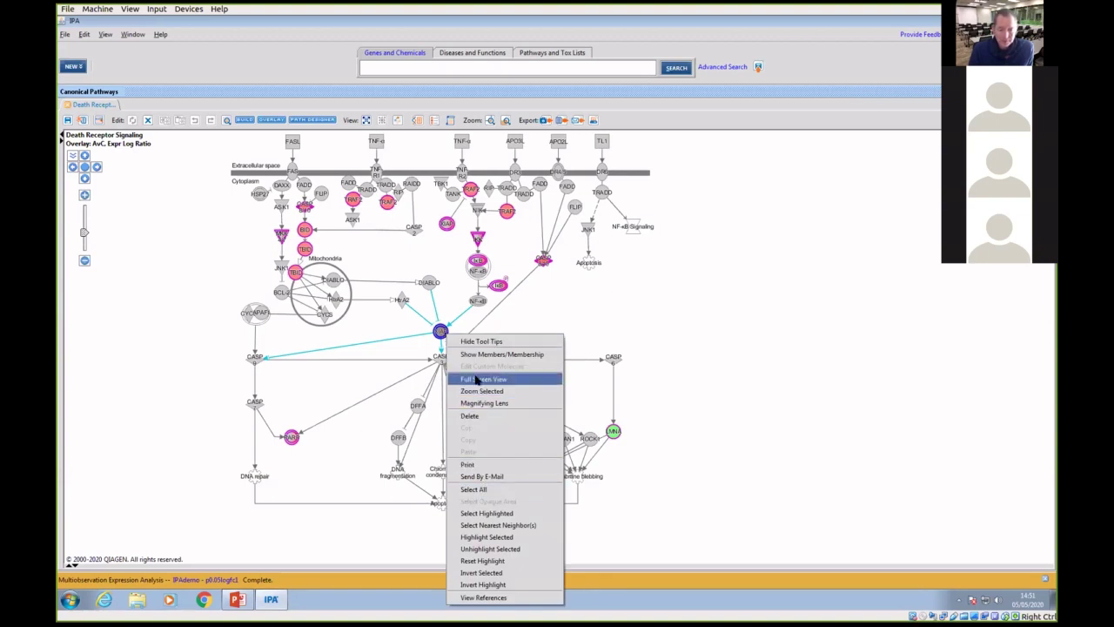
pyautogui.click(493, 355)
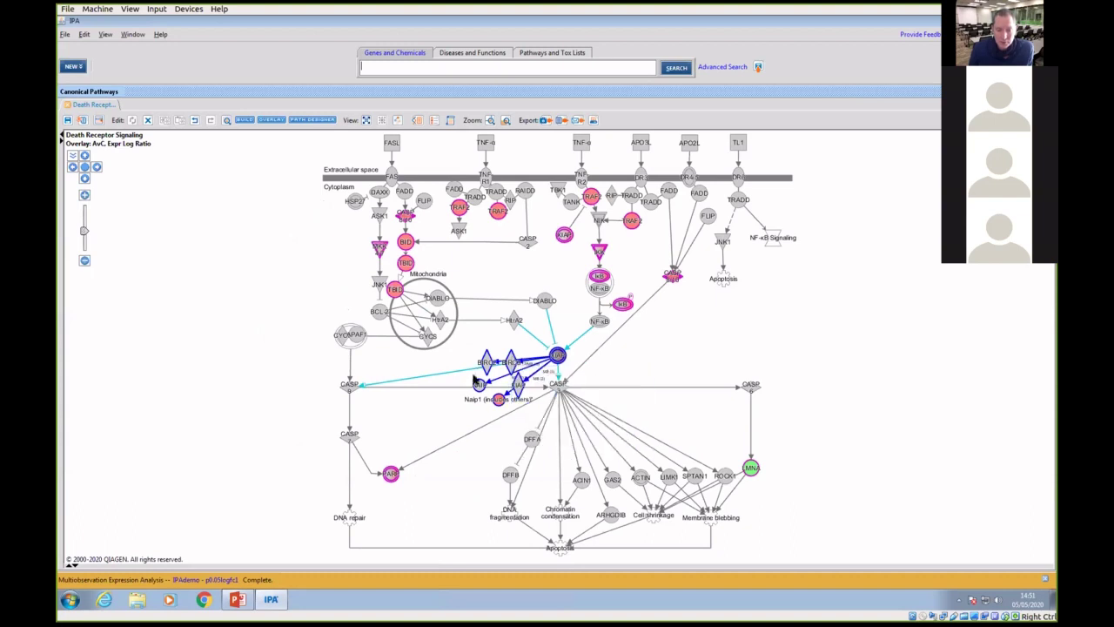
pyautogui.moveTo(557, 355)
pyautogui.moveTo(499, 401)
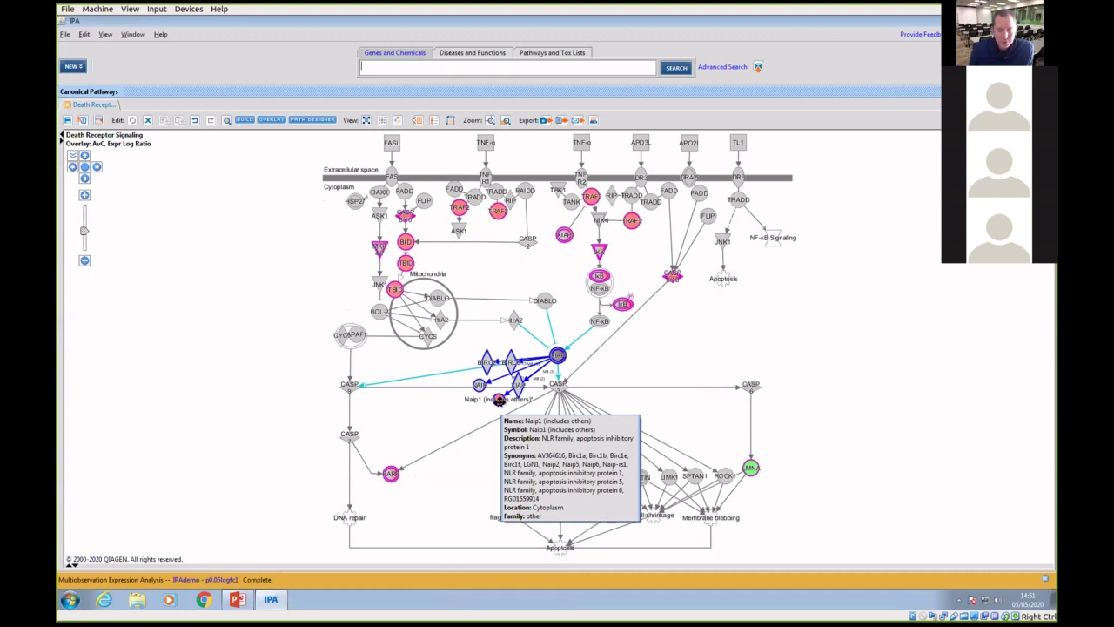
# Delete the expanded member nodes beside XIAP from the pathway diagram
pyautogui.click(464, 344)
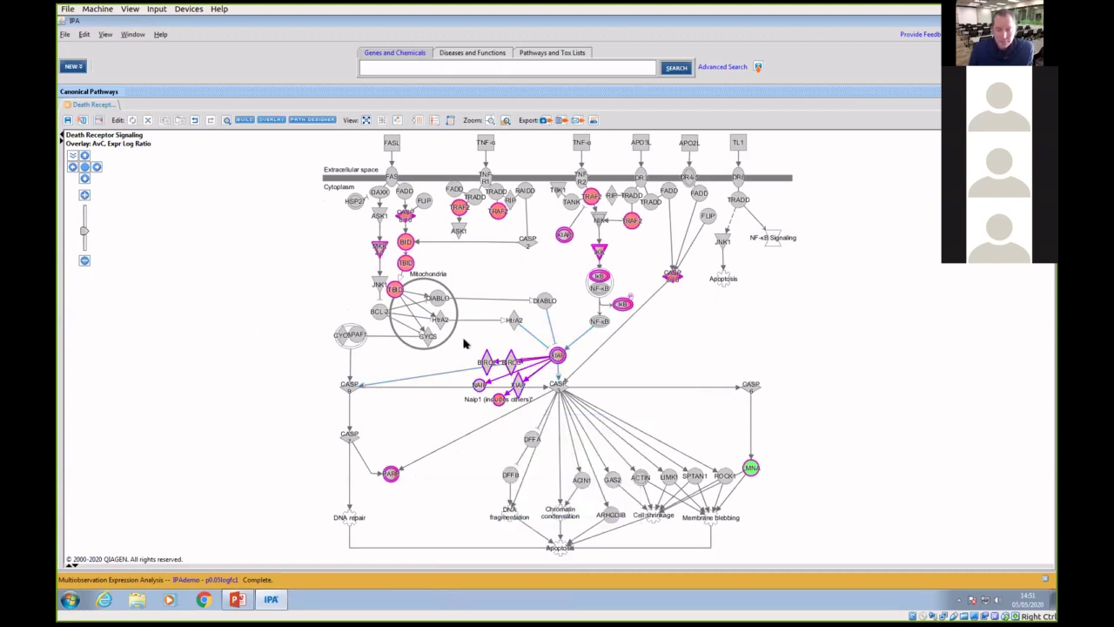
pyautogui.moveTo(464, 344); pyautogui.dragTo(533, 412)
pyautogui.press('Delete')
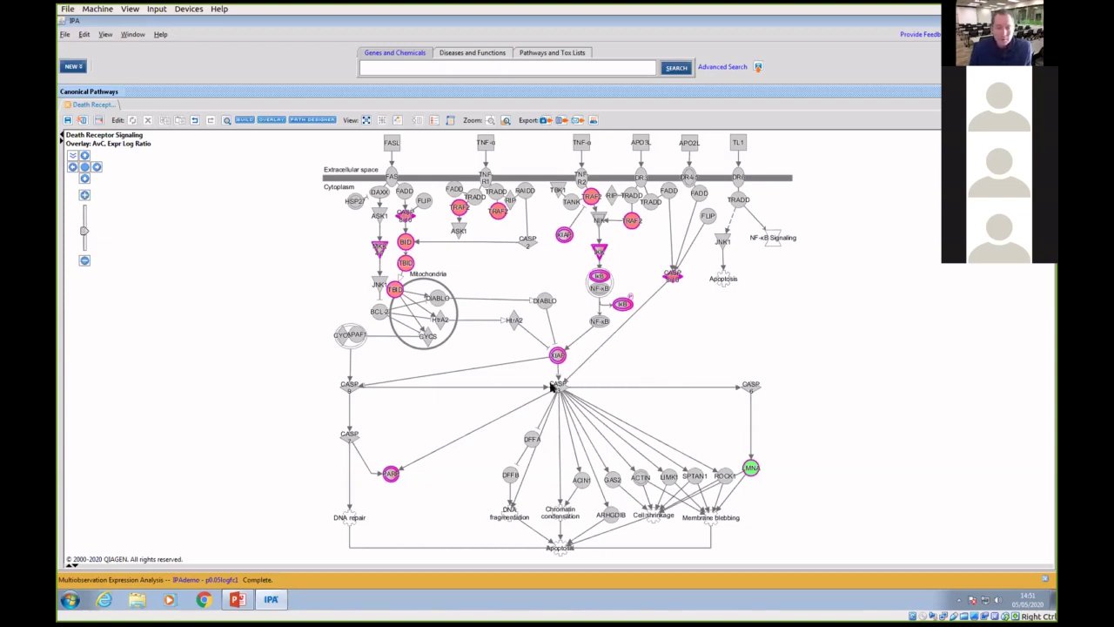
# Delete the TL1 branch down to its NF-κB Signaling and Apoptosis nodes, and move the FLIP node farther from CASP 8/10
pyautogui.moveTo(557, 359)
pyautogui.moveTo(839, 311); pyautogui.dragTo(710, 132)
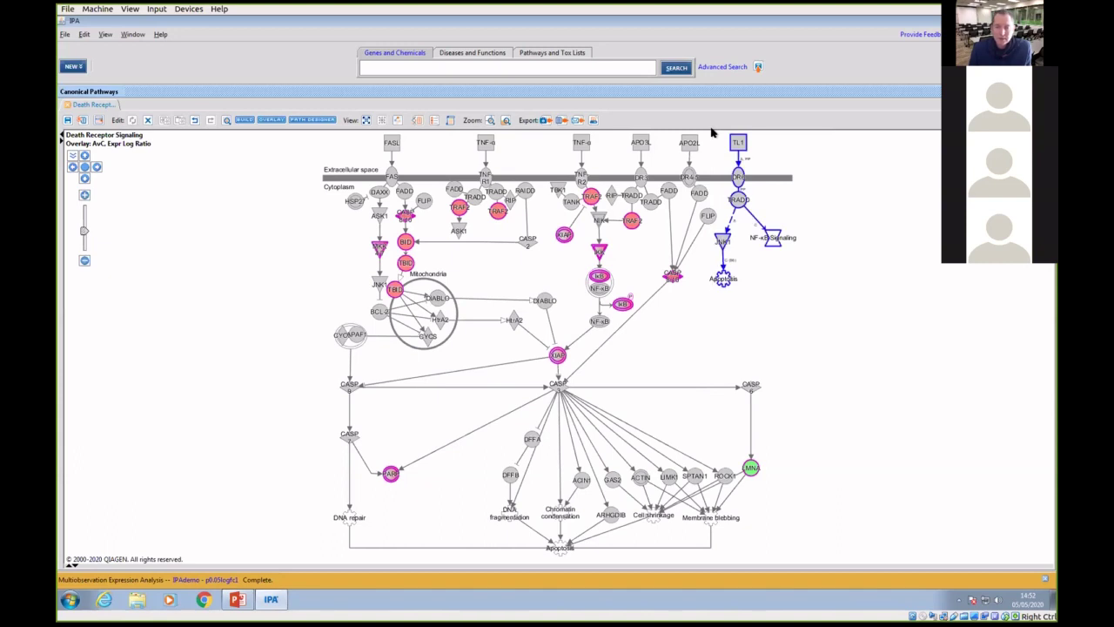
pyautogui.press('Delete')
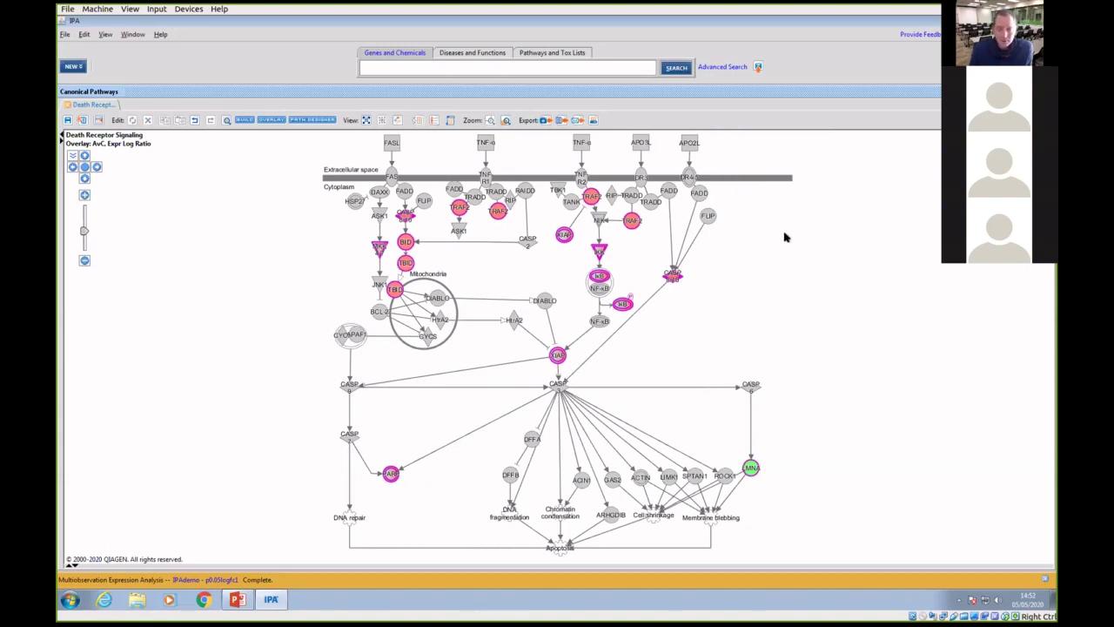
pyautogui.moveTo(709, 215); pyautogui.dragTo(741, 239)
pyautogui.click(746, 282)
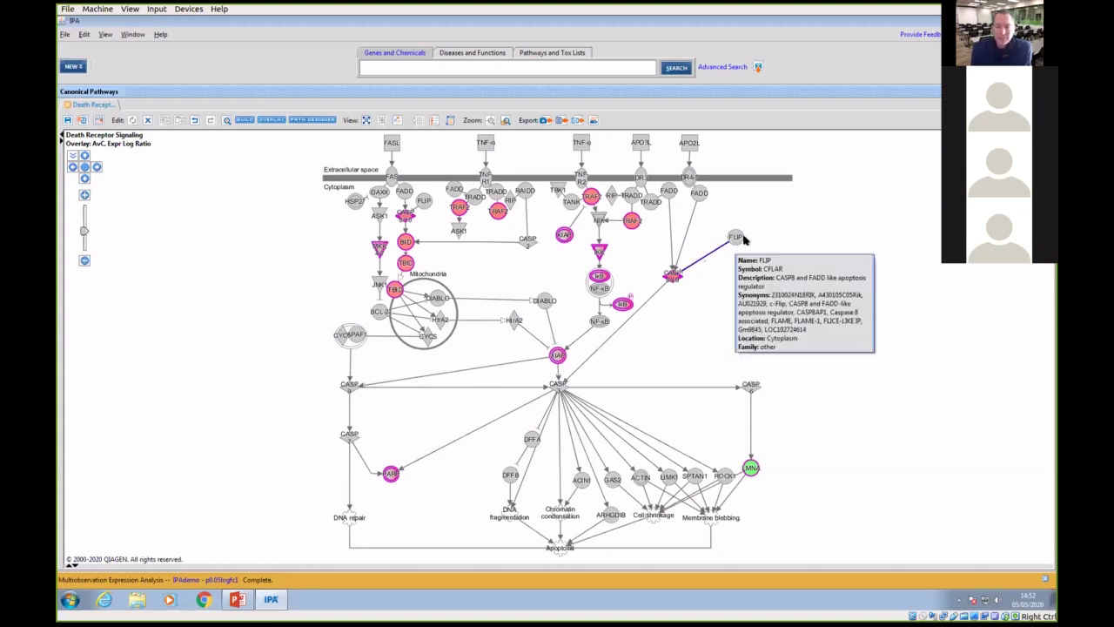
# Examine the relationship between FLIP and CASP 8/10 and its supporting literature reference, and close the relationship summary
pyautogui.click(704, 257)
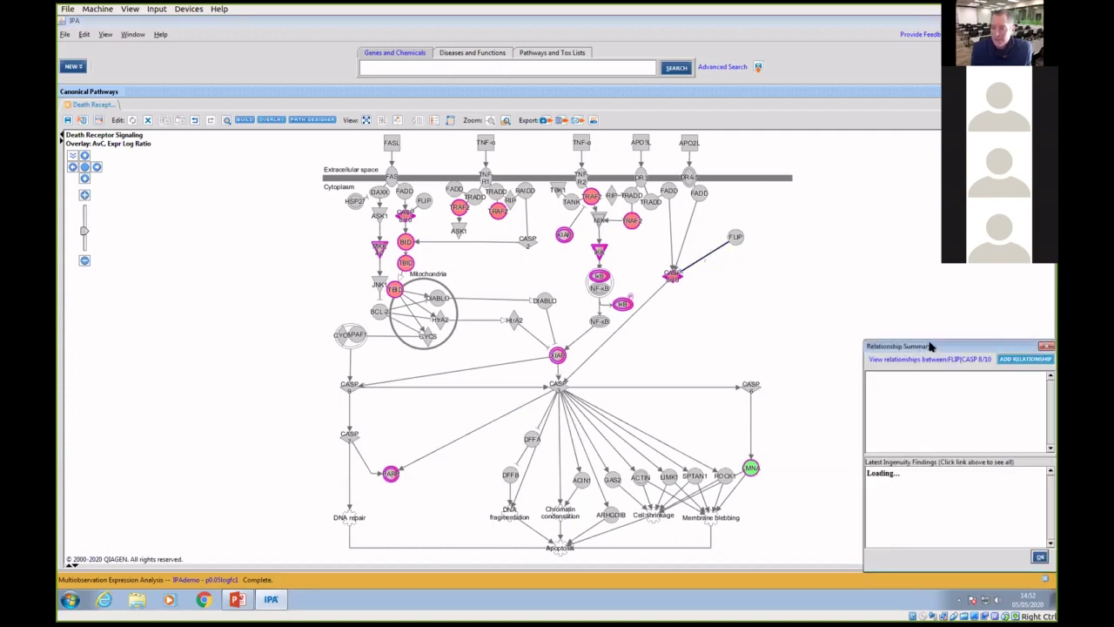
pyautogui.moveTo(929, 345); pyautogui.dragTo(804, 331)
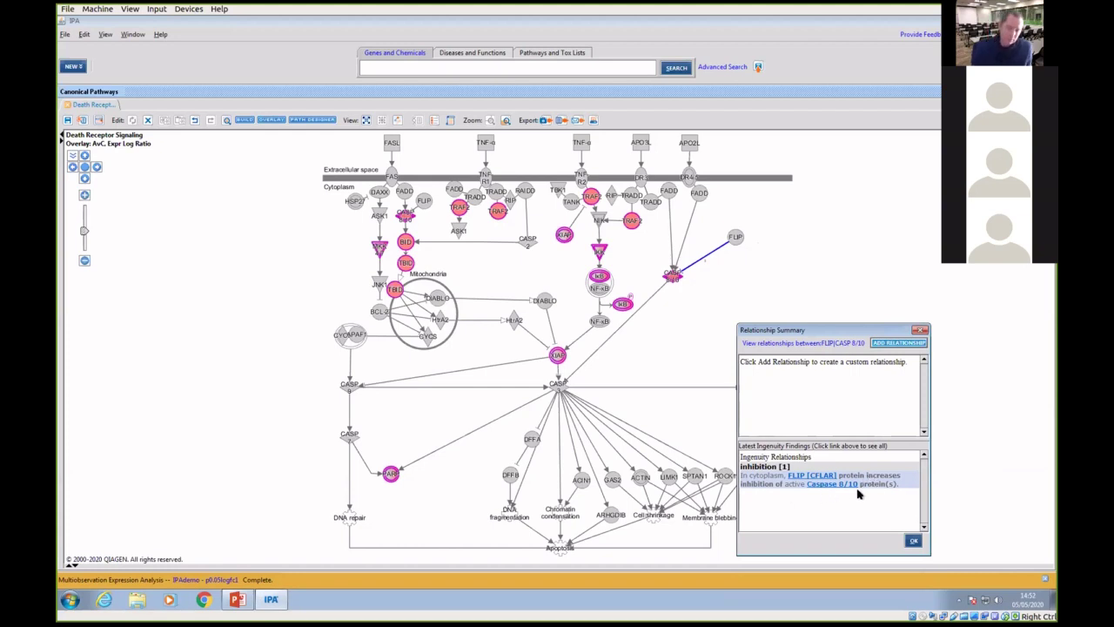
pyautogui.click(812, 344)
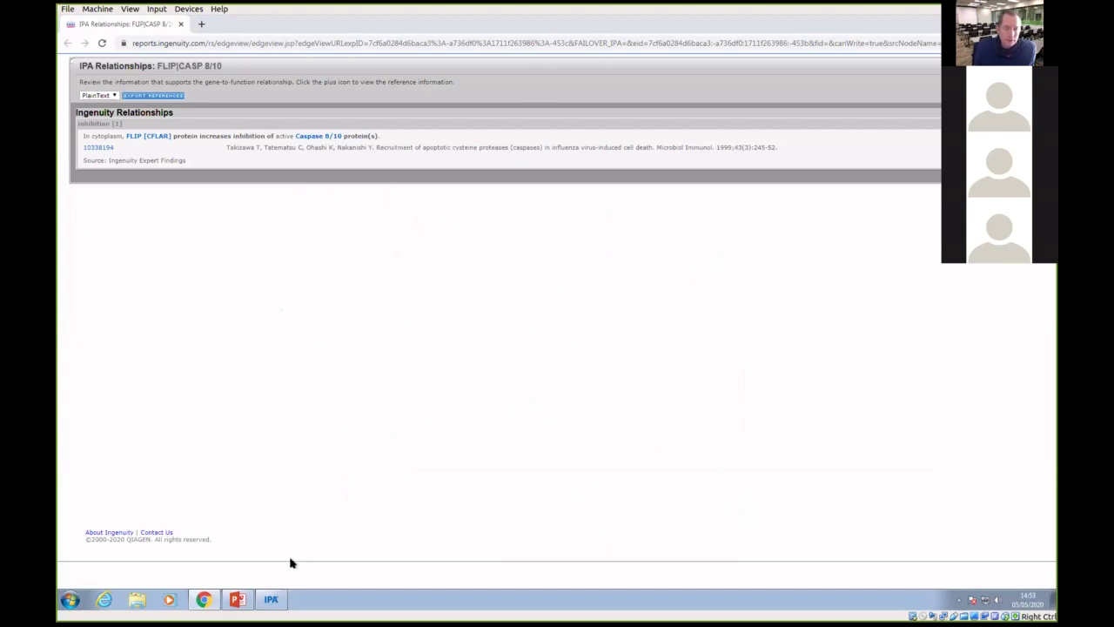
pyautogui.click(271, 599)
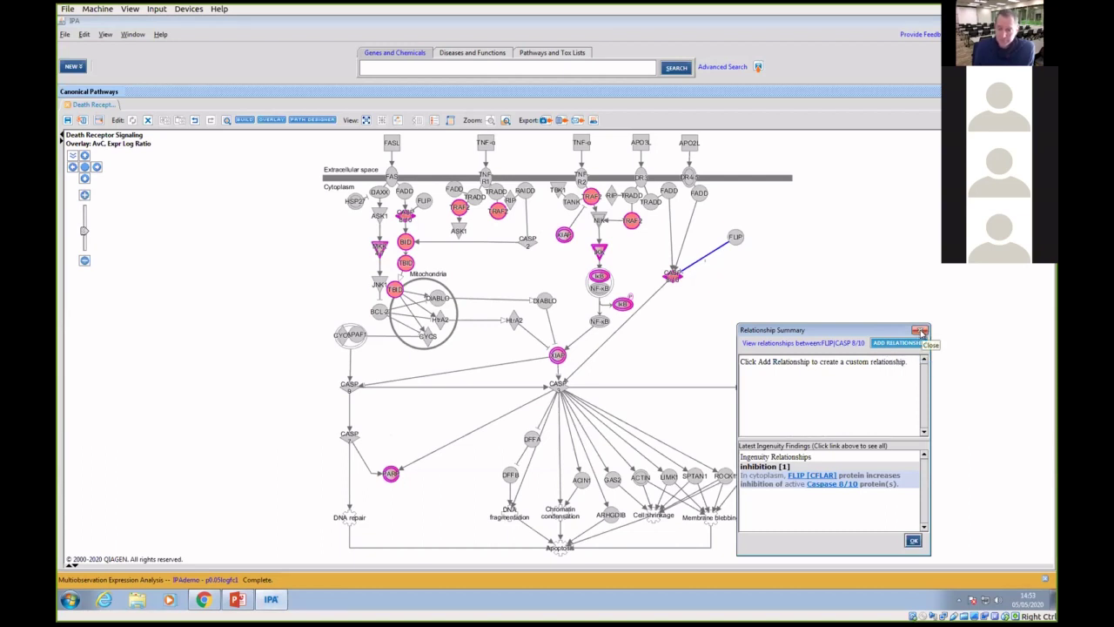
pyautogui.click(921, 332)
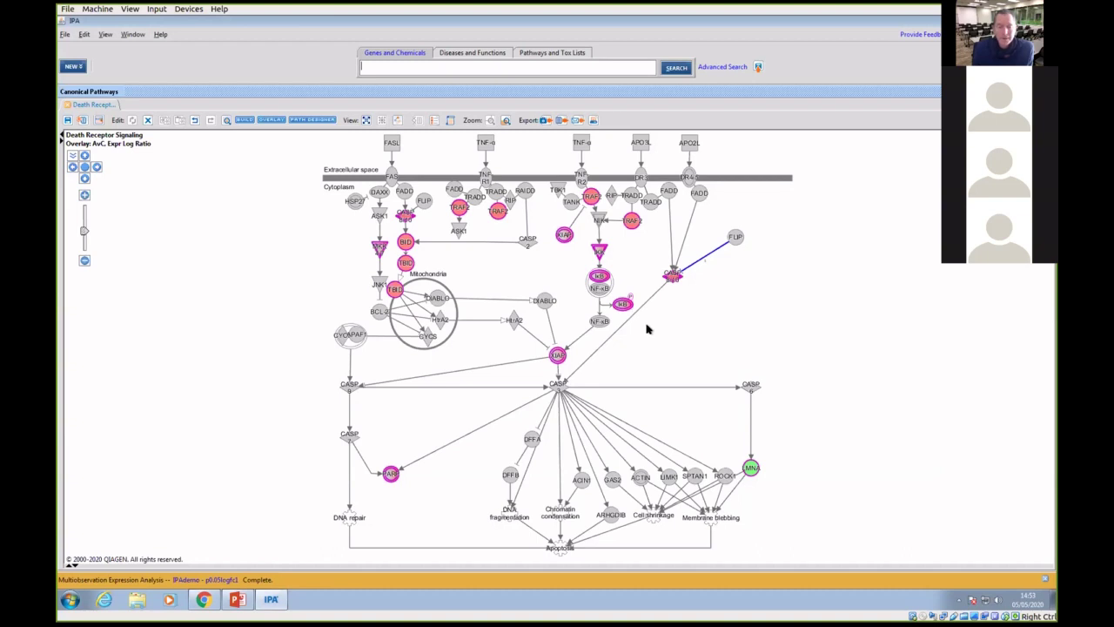
# Add the TvC analysis from IPAdemo - p0.05logfc1 to the pathway using the Analyses, Datasets & Lists overlay
pyautogui.click(251, 126)
pyautogui.click(271, 121)
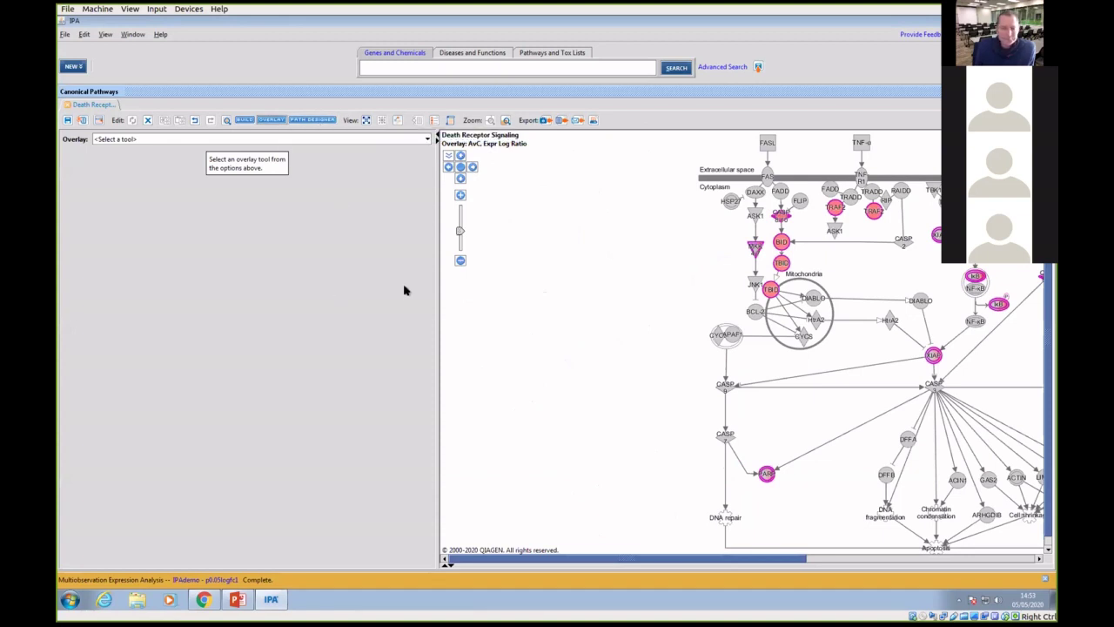
pyautogui.click(314, 140)
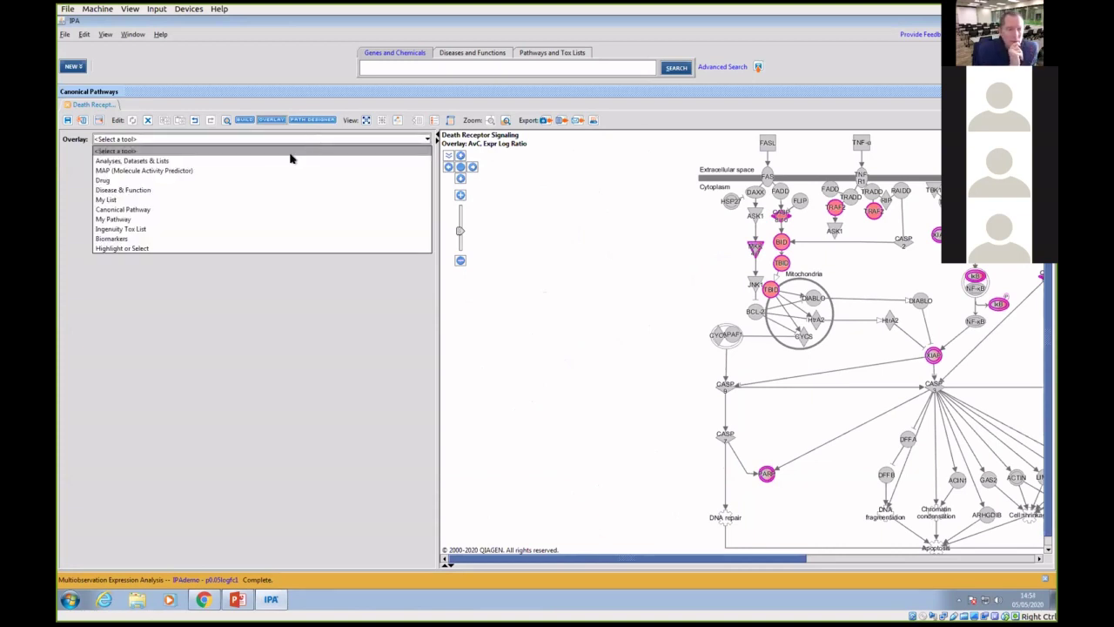
pyautogui.click(247, 161)
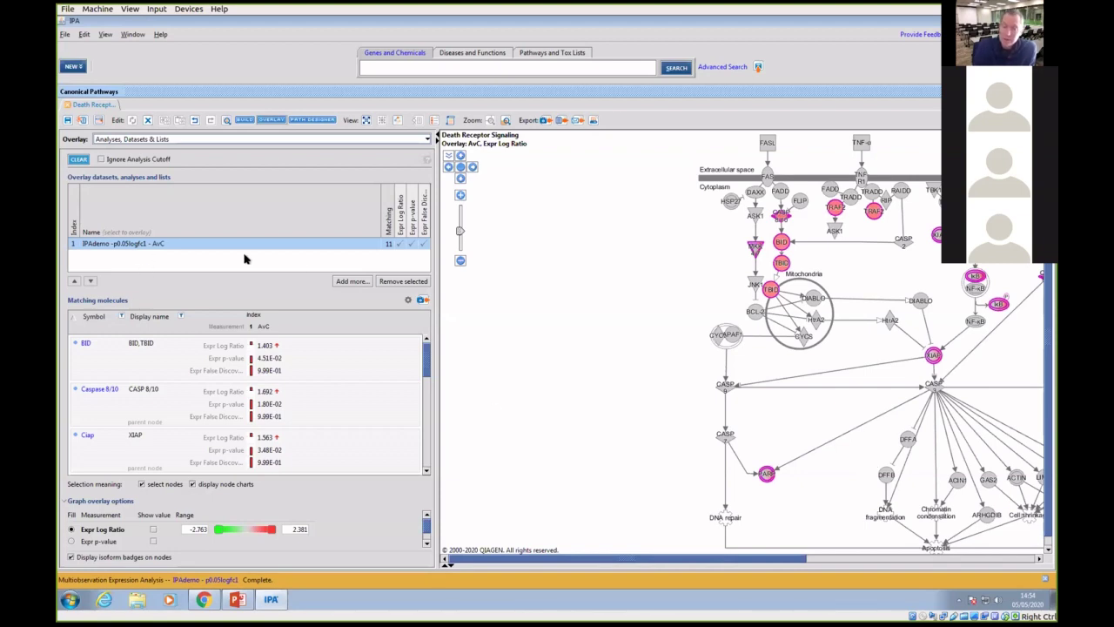
pyautogui.click(355, 286)
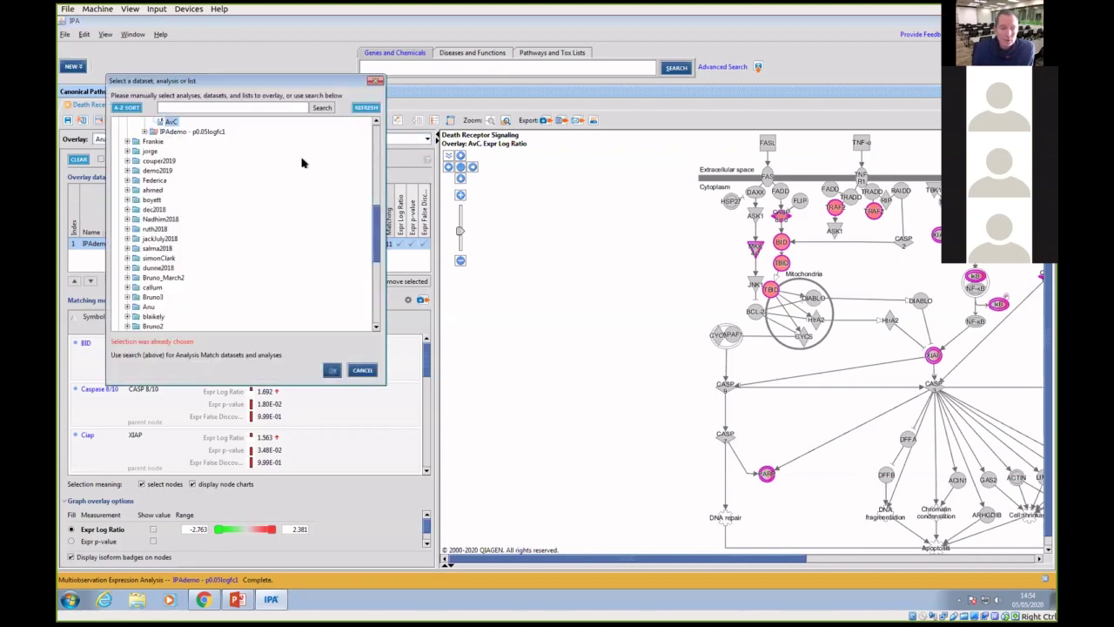
pyautogui.moveTo(376, 221); pyautogui.dragTo(377, 186)
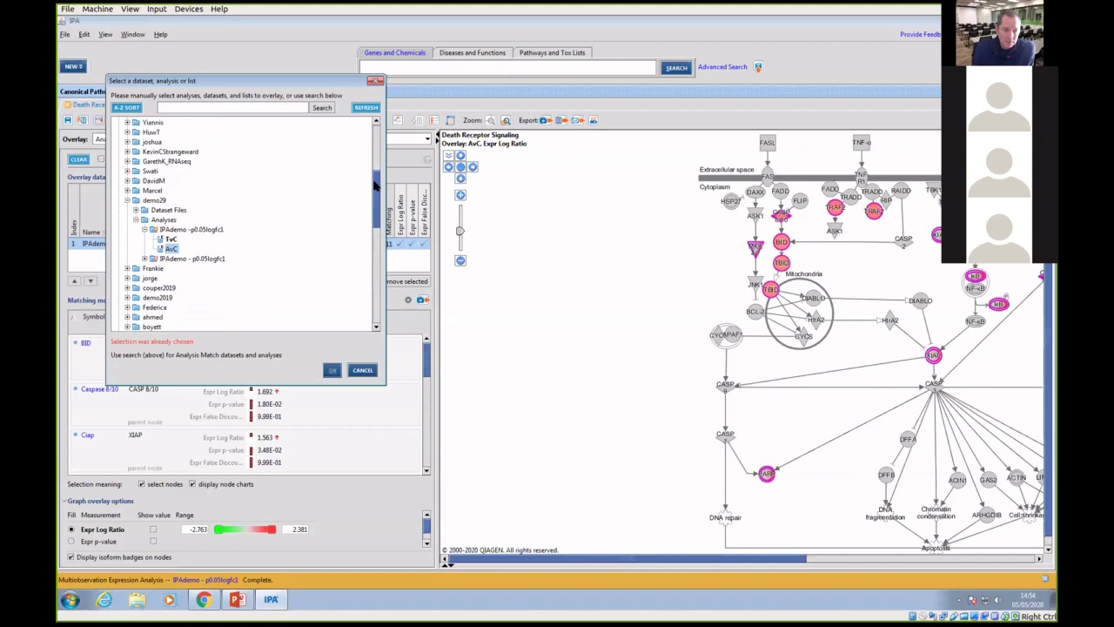
pyautogui.click(170, 240)
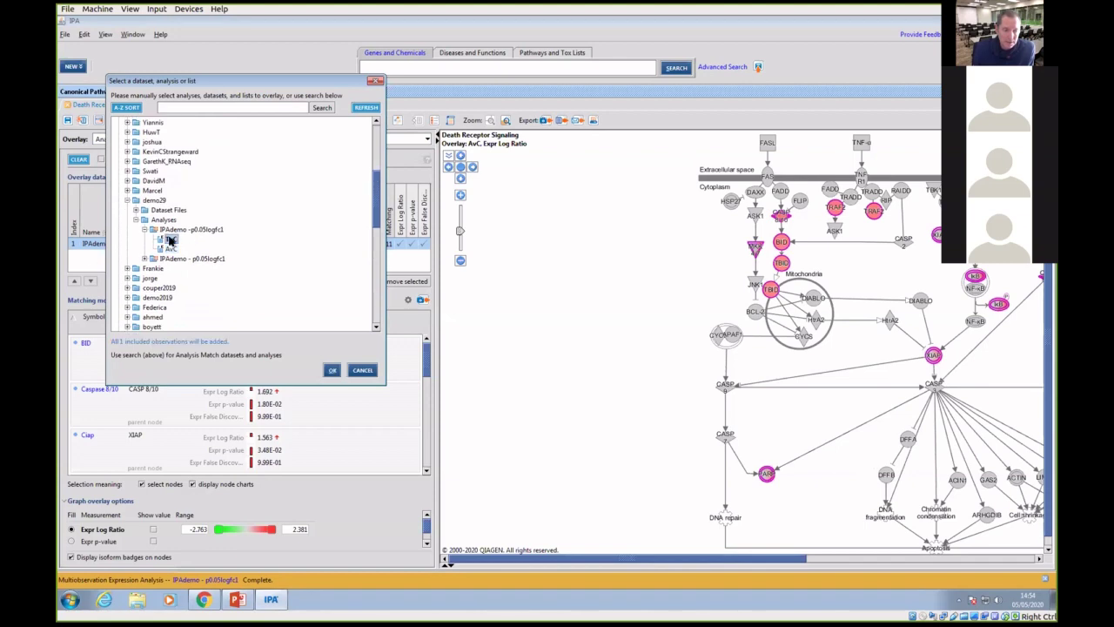
pyautogui.click(331, 372)
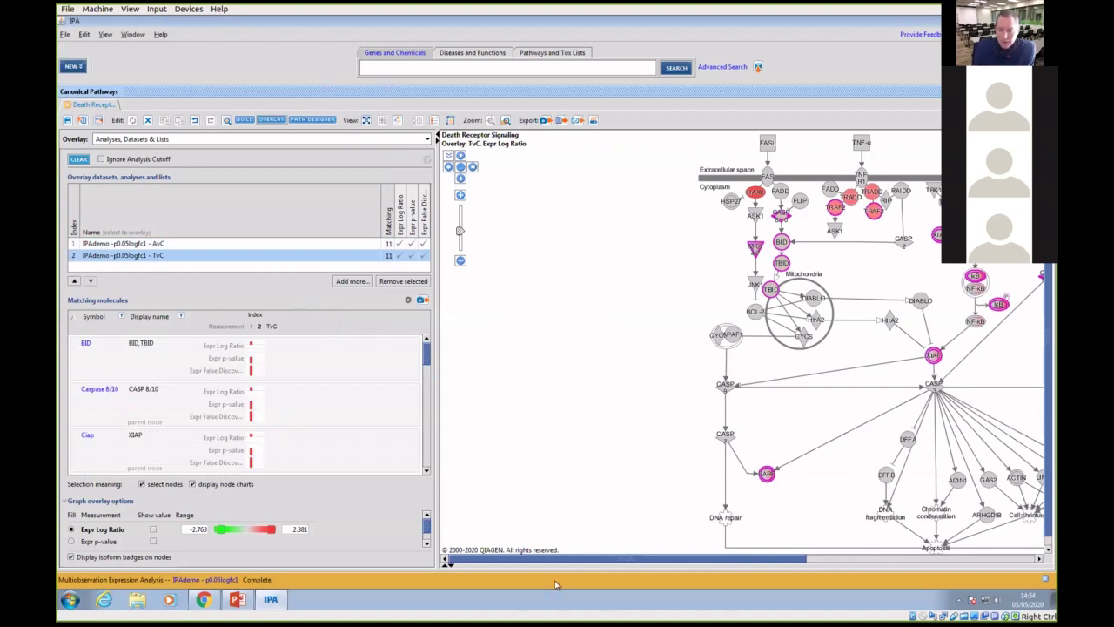
# Compare the AvC and TvC expression overlays on the Death Receptor Signaling diagram by switching between them
pyautogui.moveTo(608, 559); pyautogui.dragTo(729, 563)
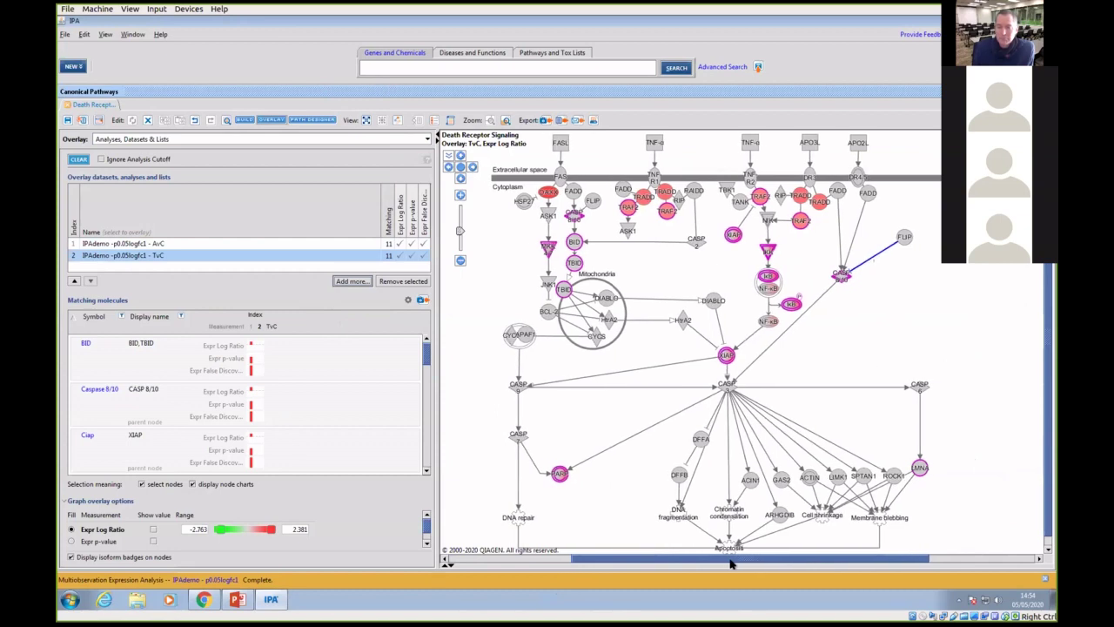
pyautogui.click(157, 245)
pyautogui.click(154, 255)
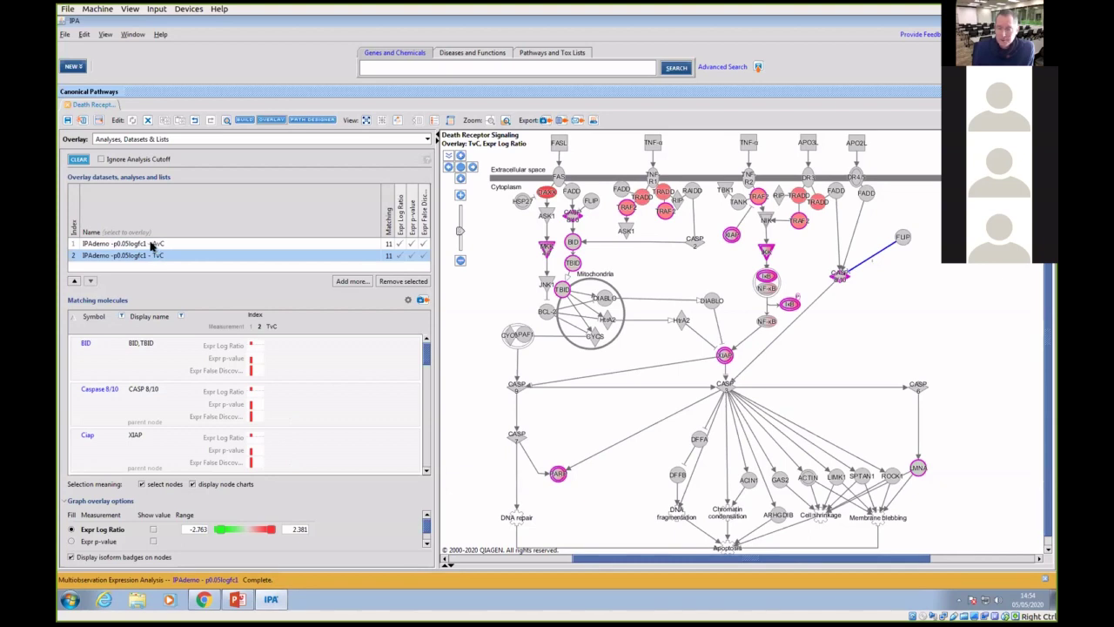
pyautogui.click(152, 246)
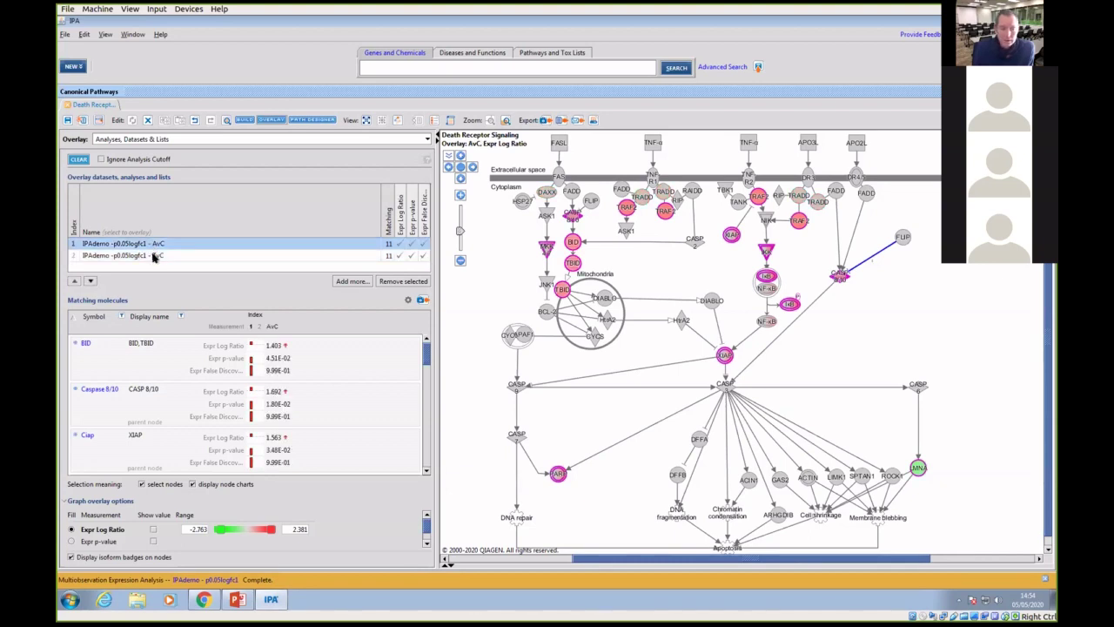
pyautogui.click(154, 256)
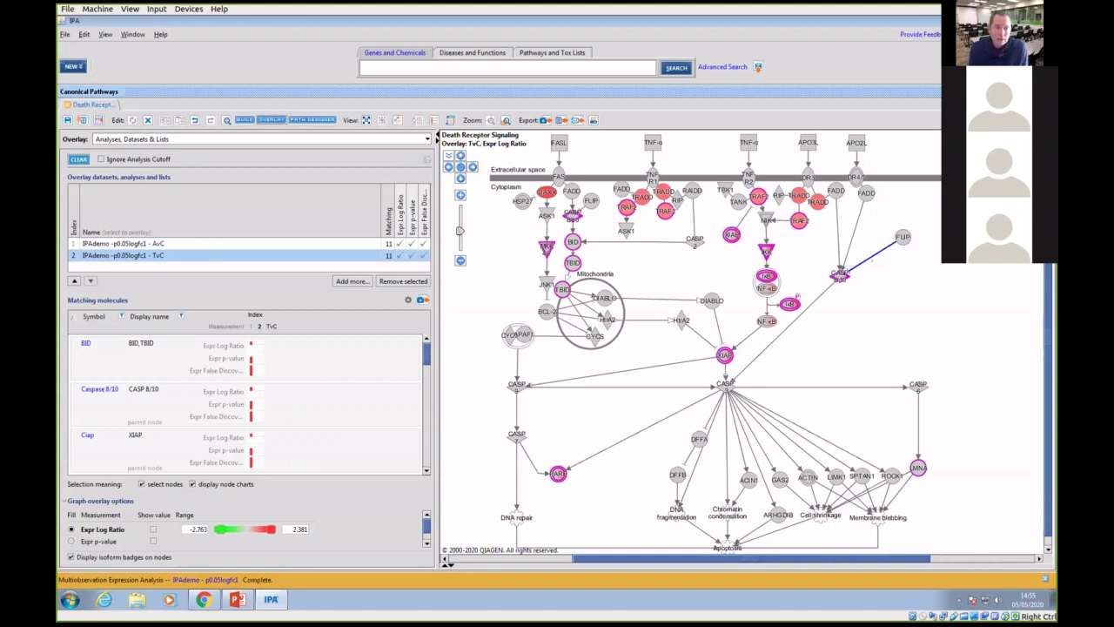
# Close the Death Receptor Signaling diagram, discarding its changes, and return to the AvC Network 1 diagram
pyautogui.hotkey('ctrl', 'w')
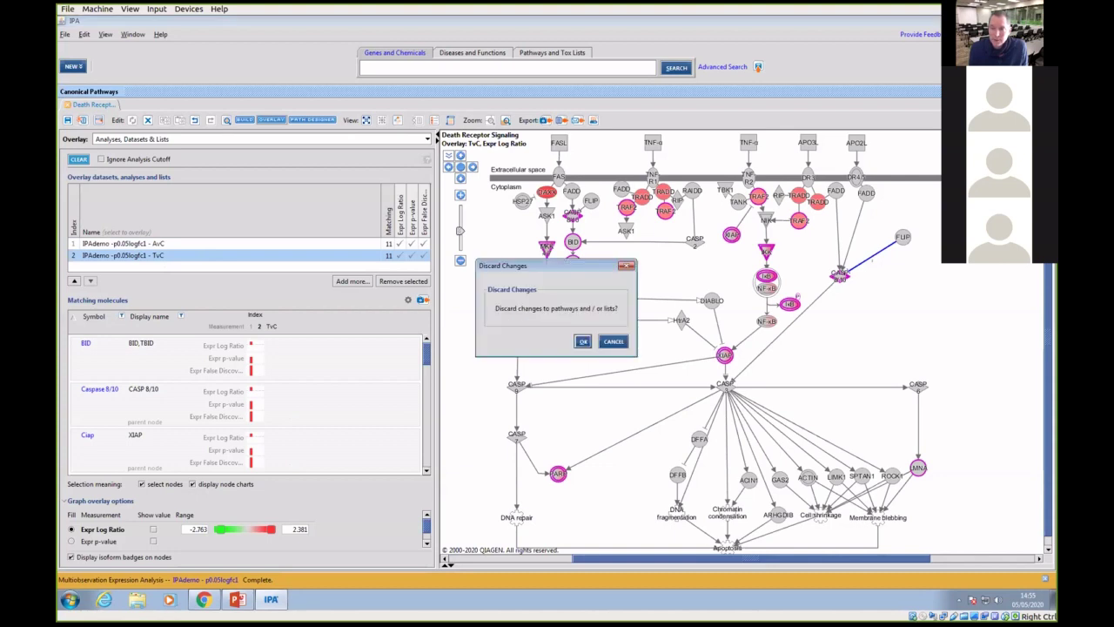
pyautogui.click(581, 342)
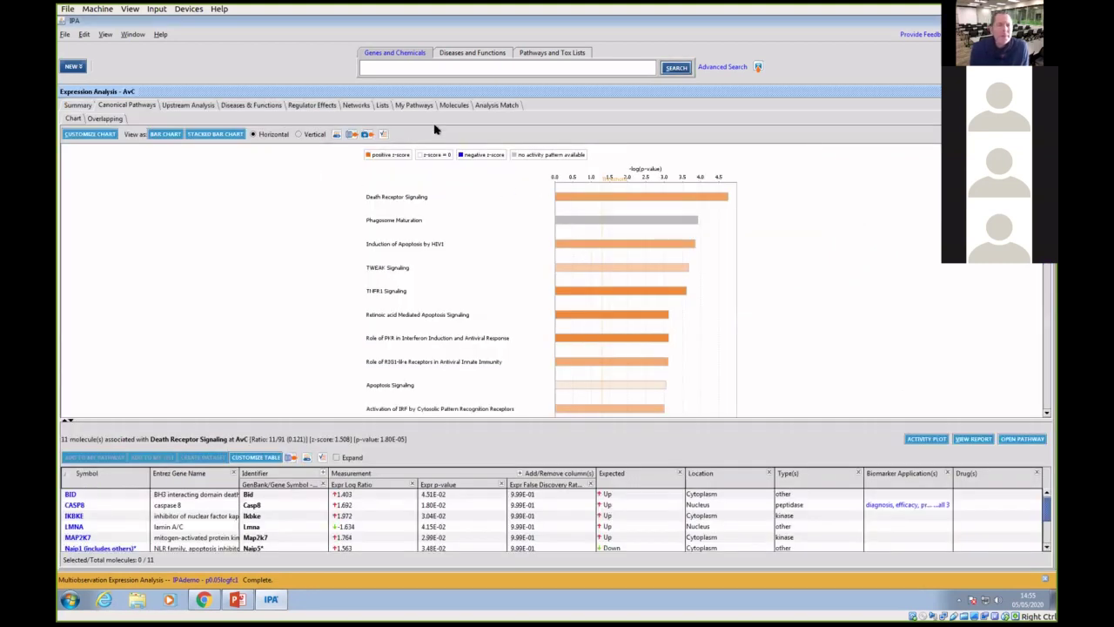
pyautogui.click(357, 106)
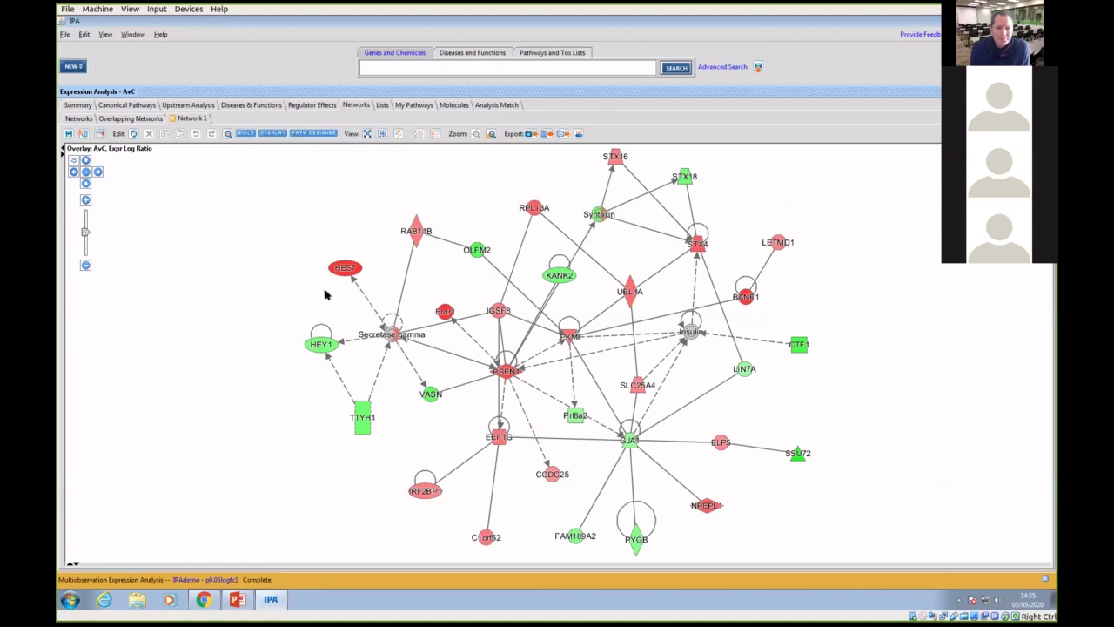
# Move the HES7 node clear of Network 1 and choose the Grow build tool for it
pyautogui.click(244, 133)
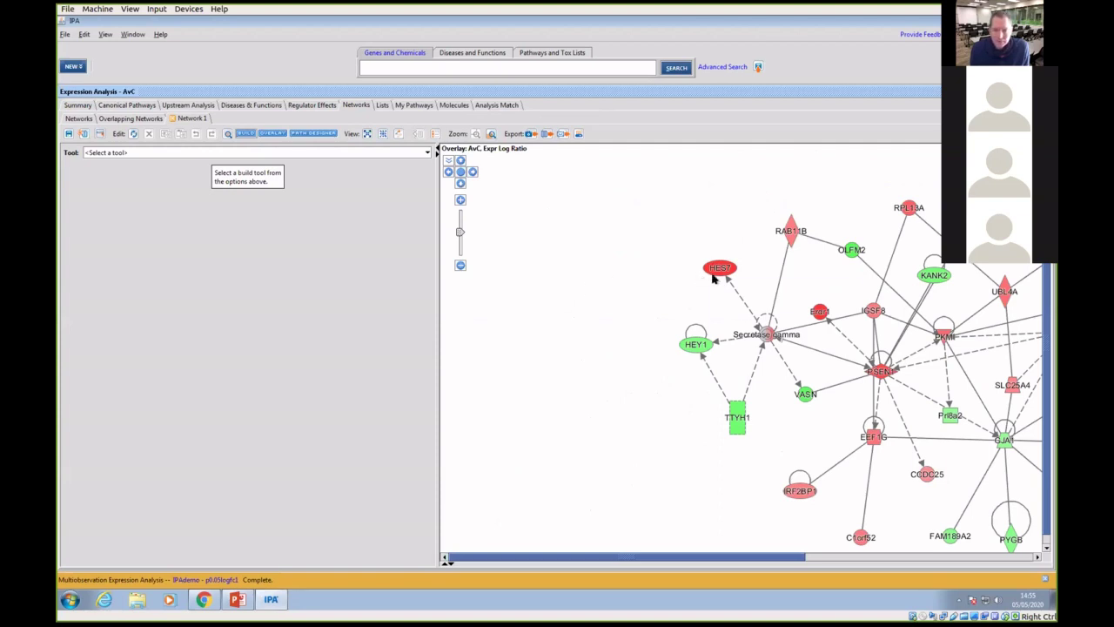
pyautogui.moveTo(713, 277); pyautogui.dragTo(615, 239)
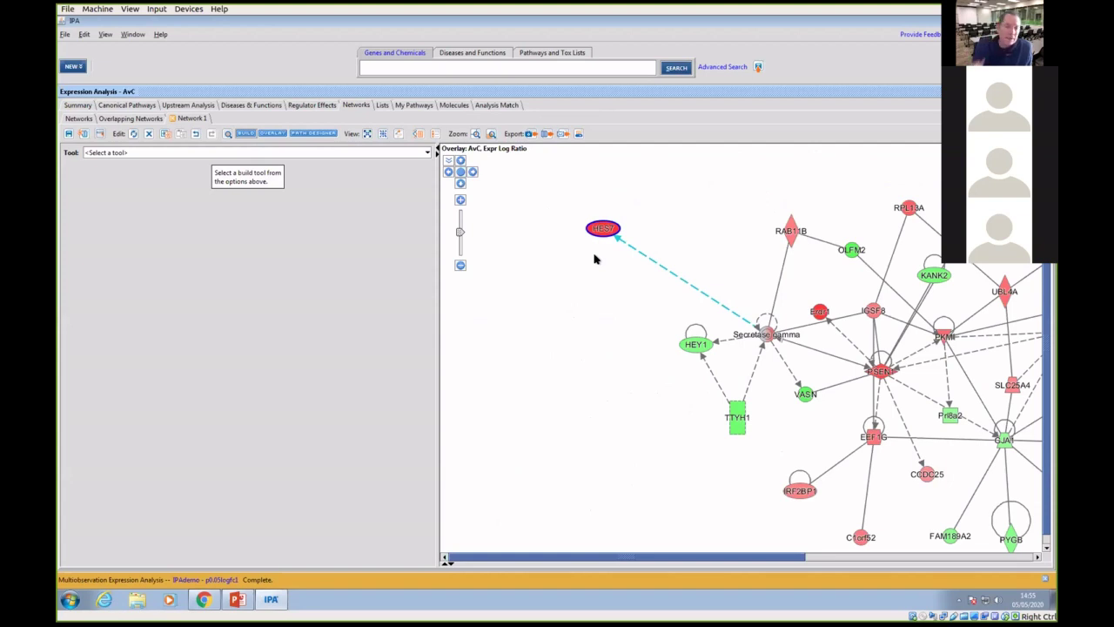
pyautogui.click(317, 154)
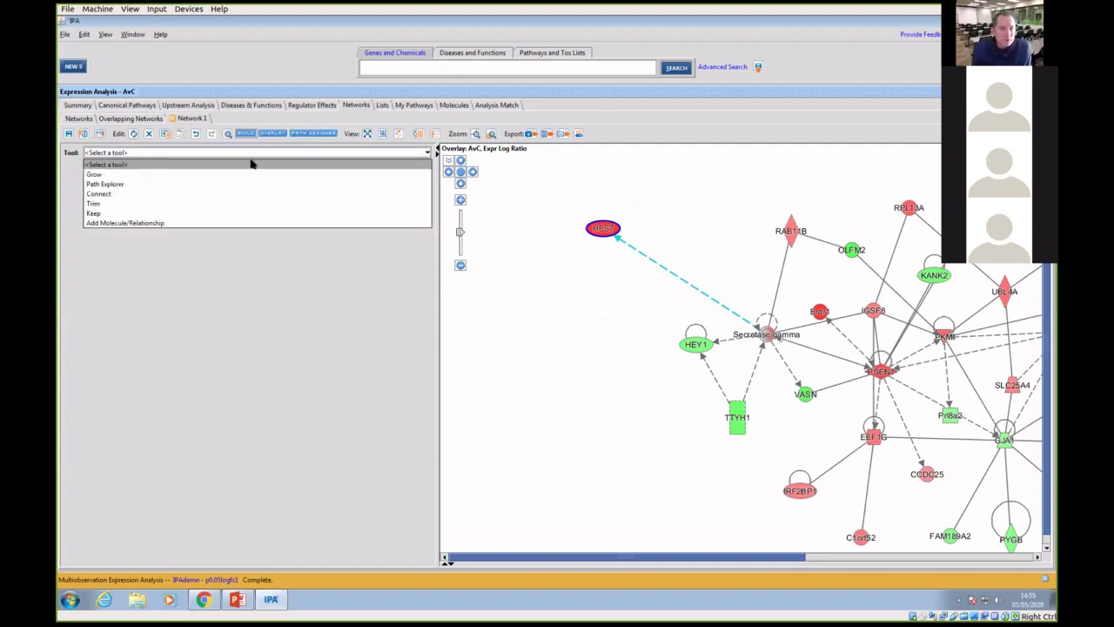
pyautogui.click(221, 175)
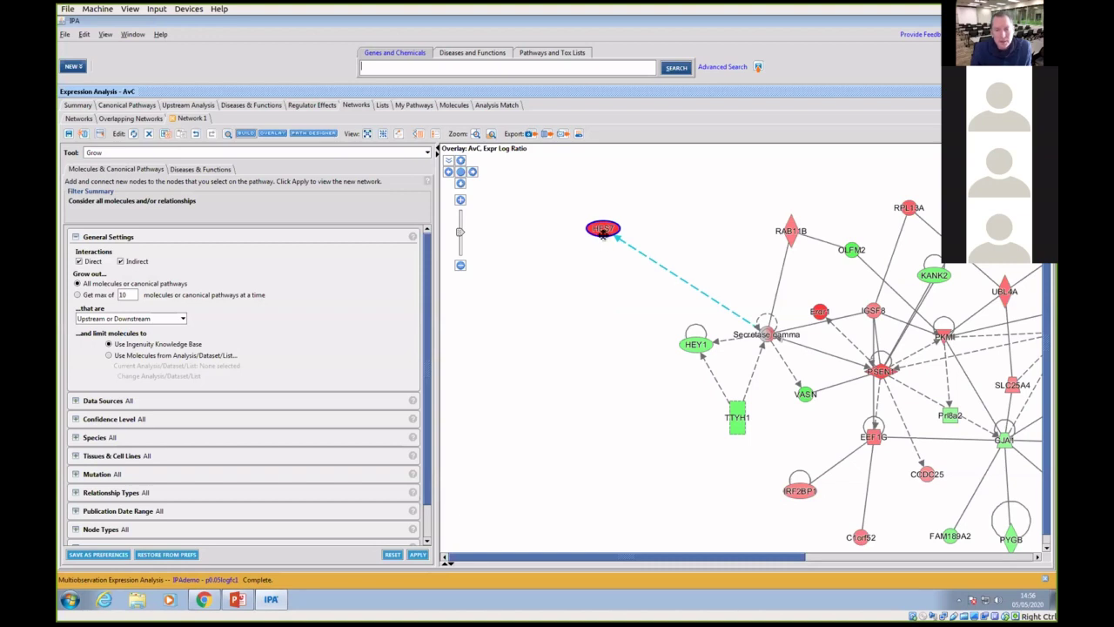
pyautogui.moveTo(604, 231)
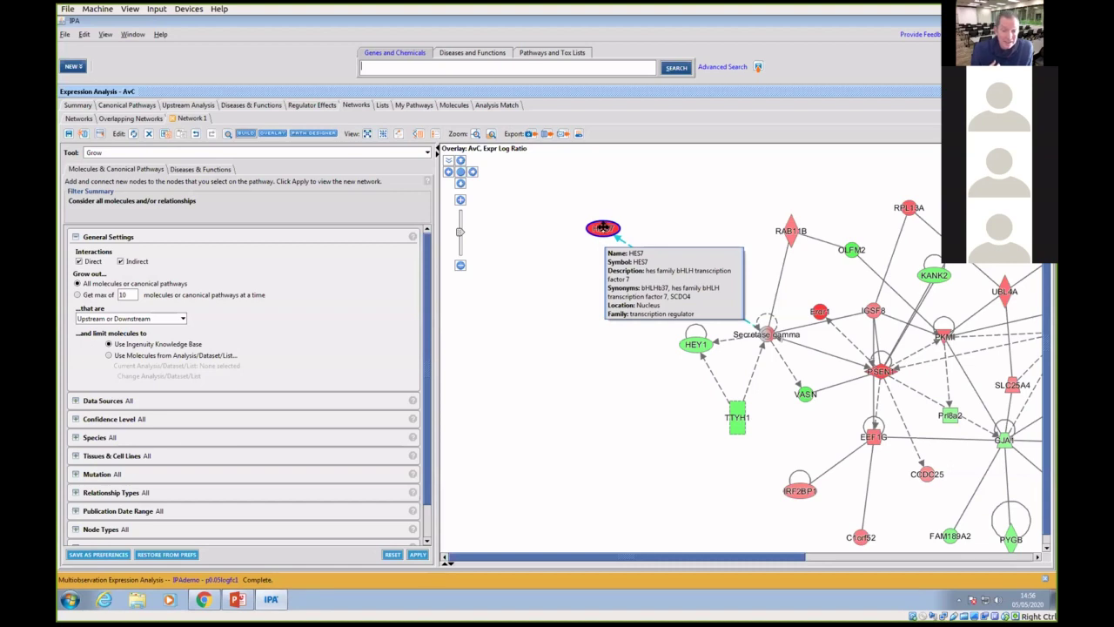
pyautogui.moveTo(604, 228); pyautogui.dragTo(617, 267)
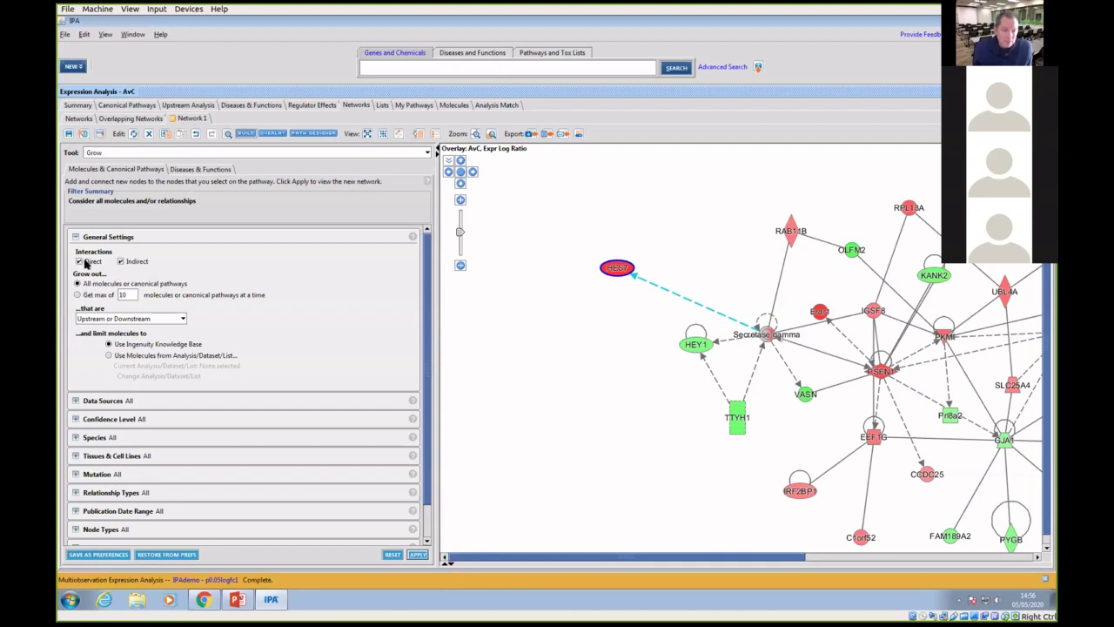
# Grow HES7 with all molecules downstream of the selected molecule, limited to direct interactions from the Ingenuity Knowledge Base
pyautogui.click(121, 262)
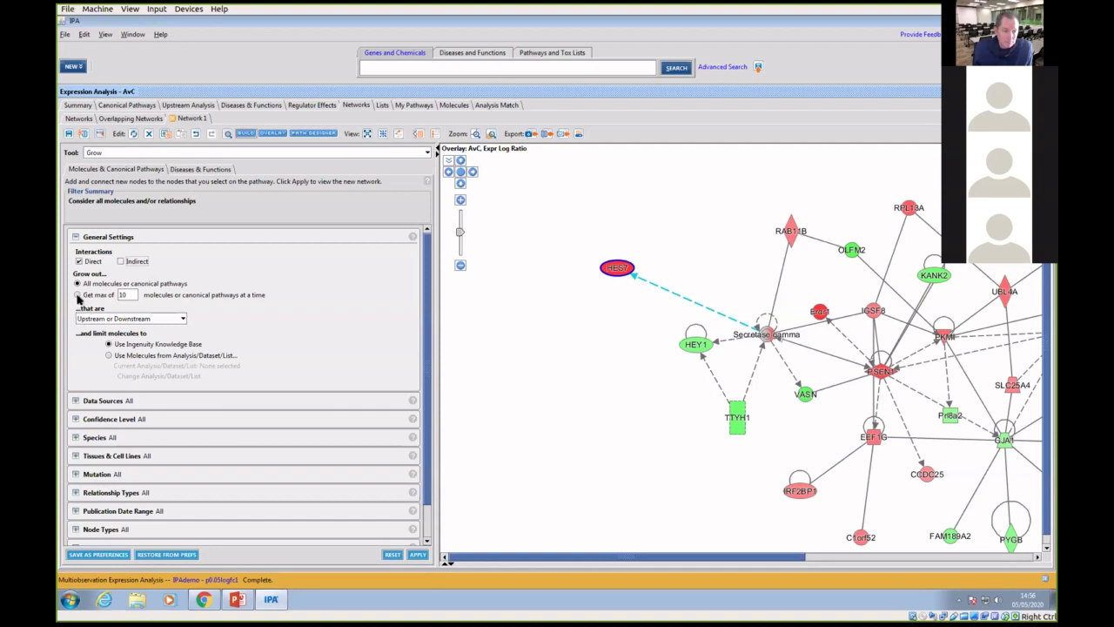
pyautogui.click(161, 317)
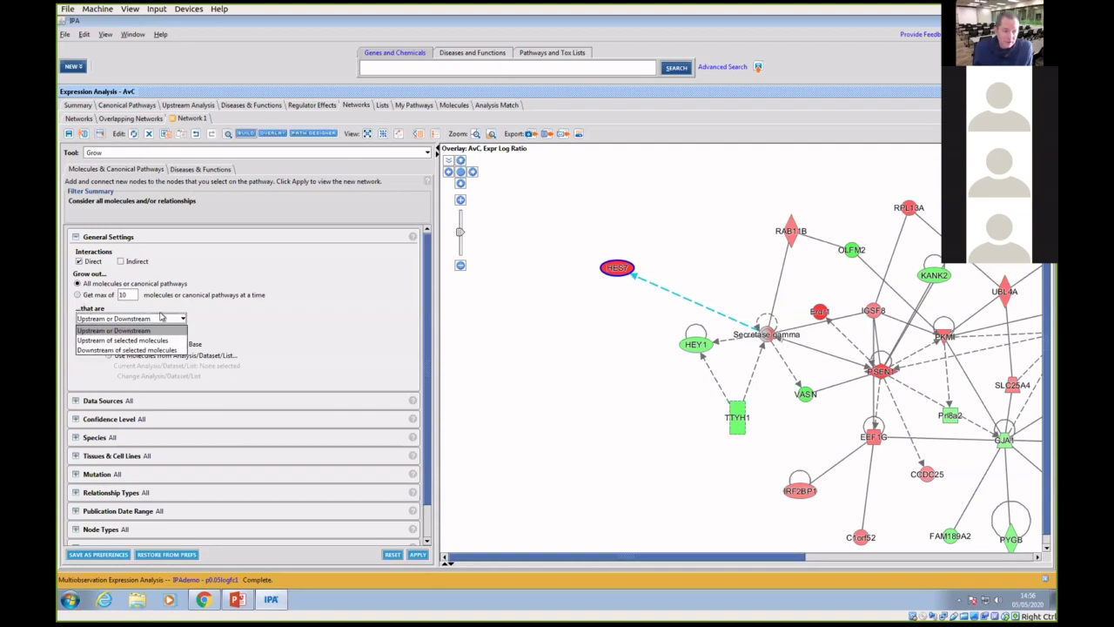
pyautogui.click(127, 349)
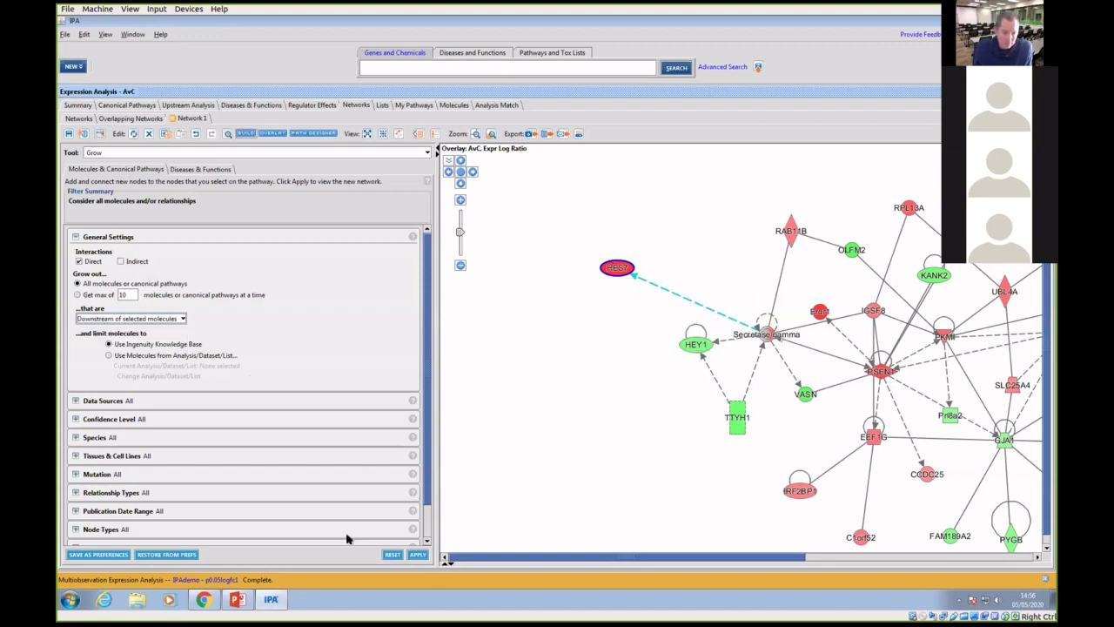
pyautogui.click(417, 555)
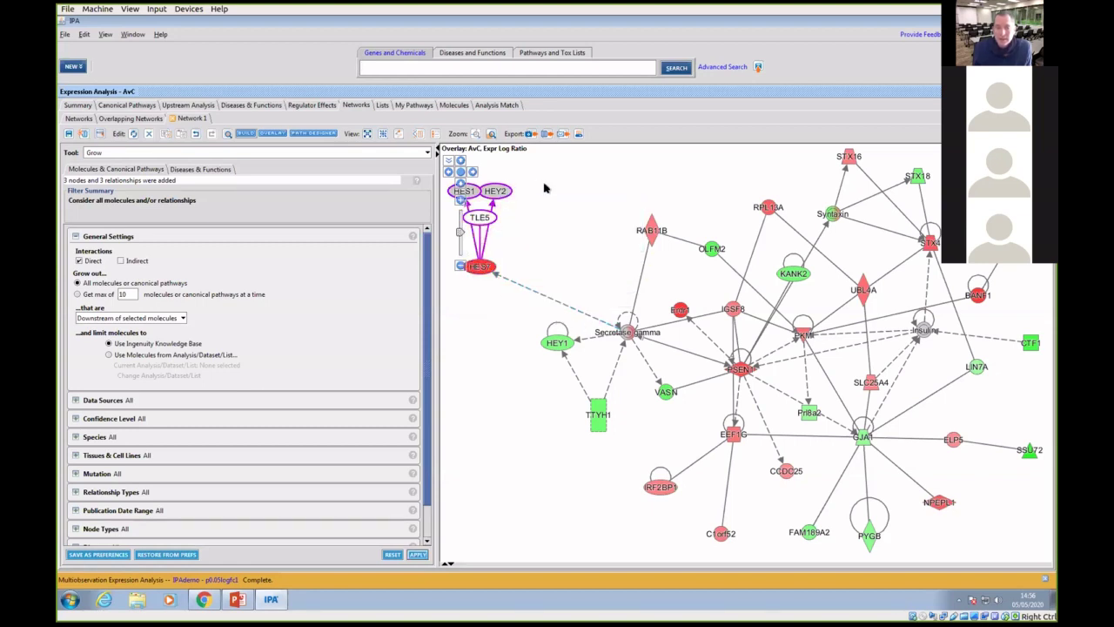
# Spread the added HEY2, HES1 and TLE5 nodes apart around HES7
pyautogui.moveTo(511, 194)
pyautogui.moveTo(508, 192); pyautogui.dragTo(582, 206)
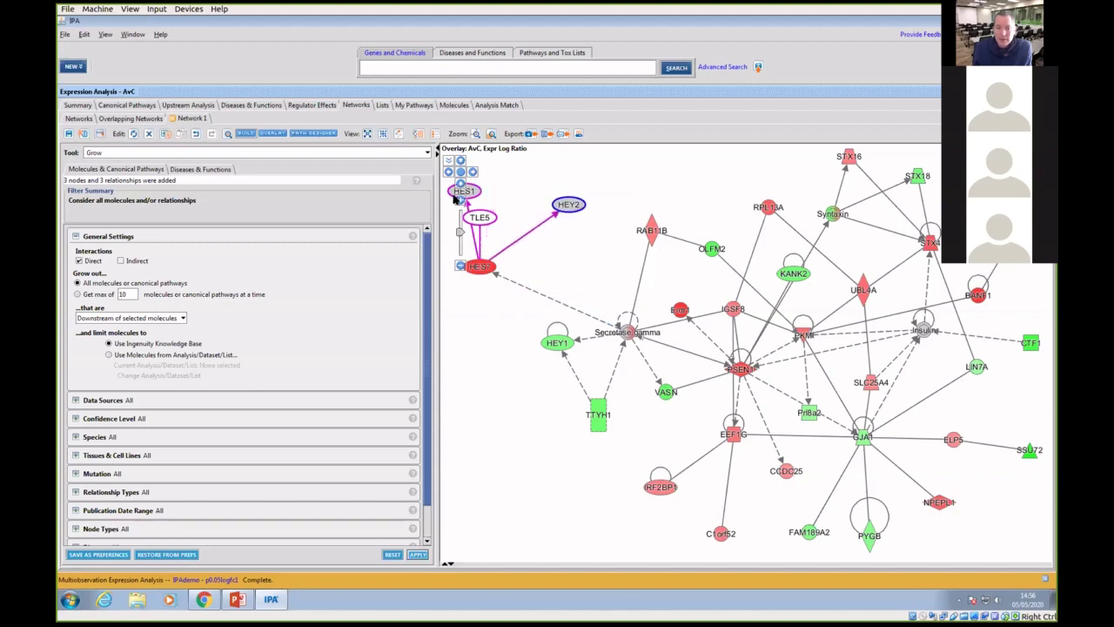
pyautogui.moveTo(477, 192); pyautogui.dragTo(515, 184)
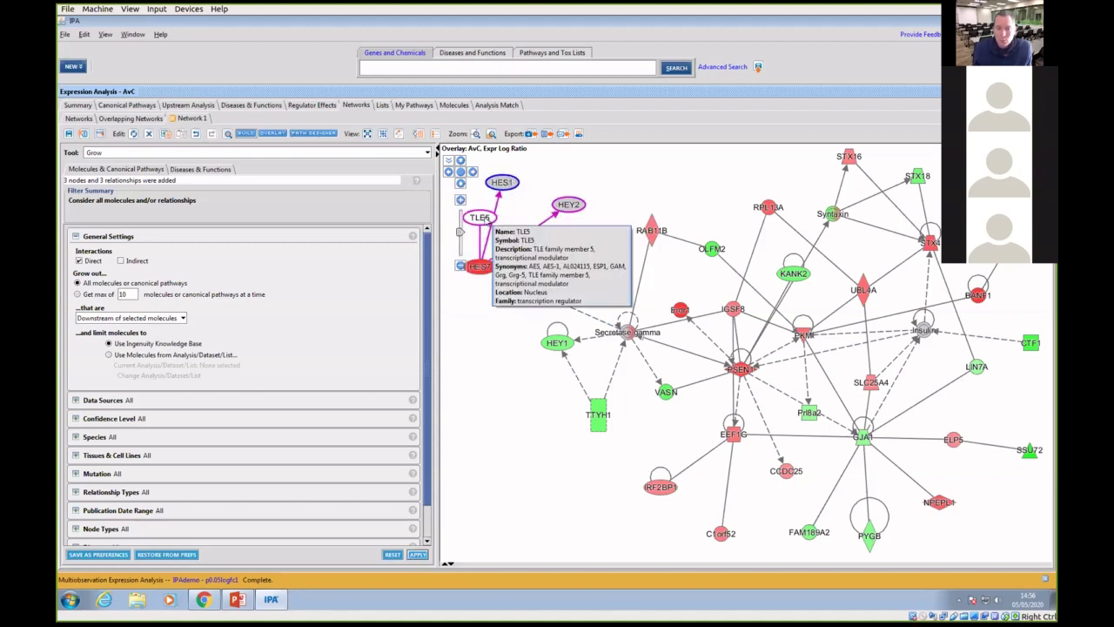
pyautogui.moveTo(479, 216); pyautogui.dragTo(577, 254)
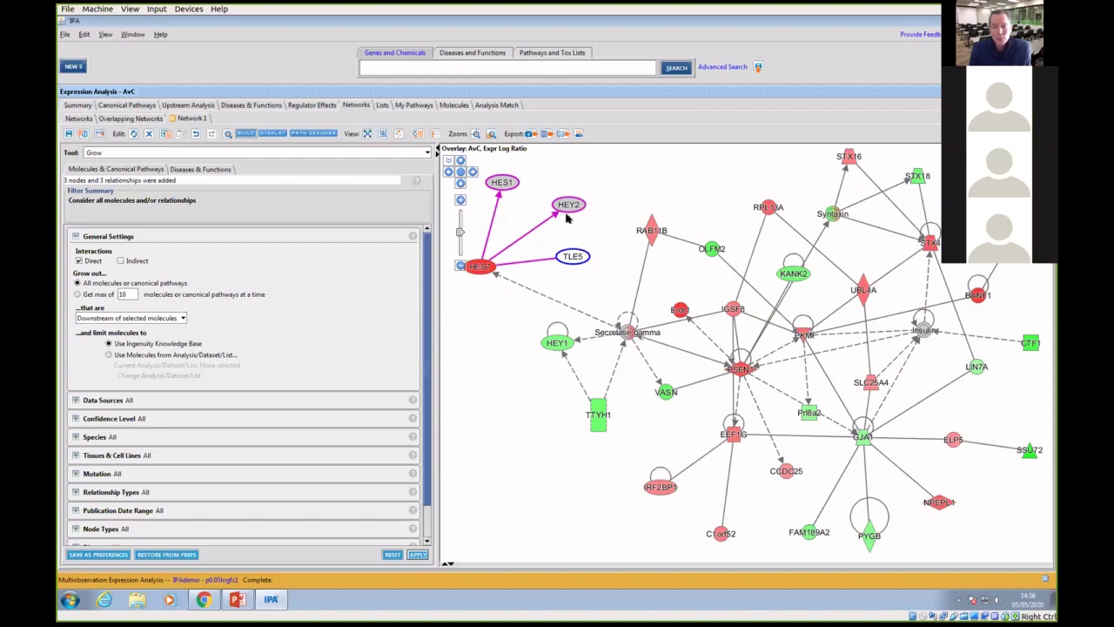
pyautogui.moveTo(540, 297)
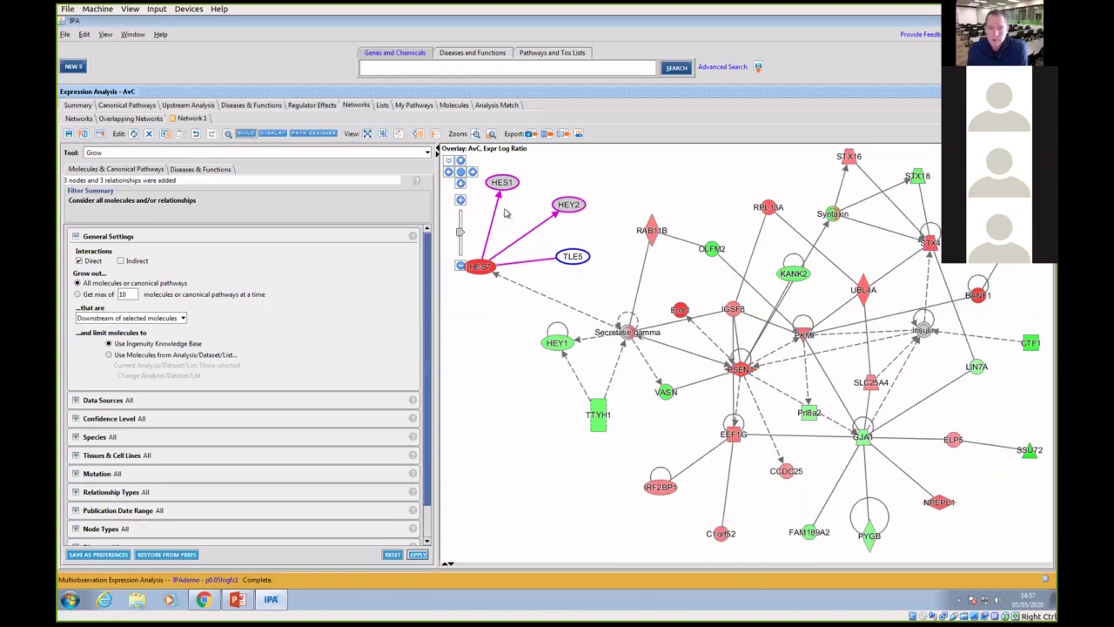
# Move SSU72 away from the network and grow all the other molecules downstream through direct interactions
pyautogui.click(460, 267)
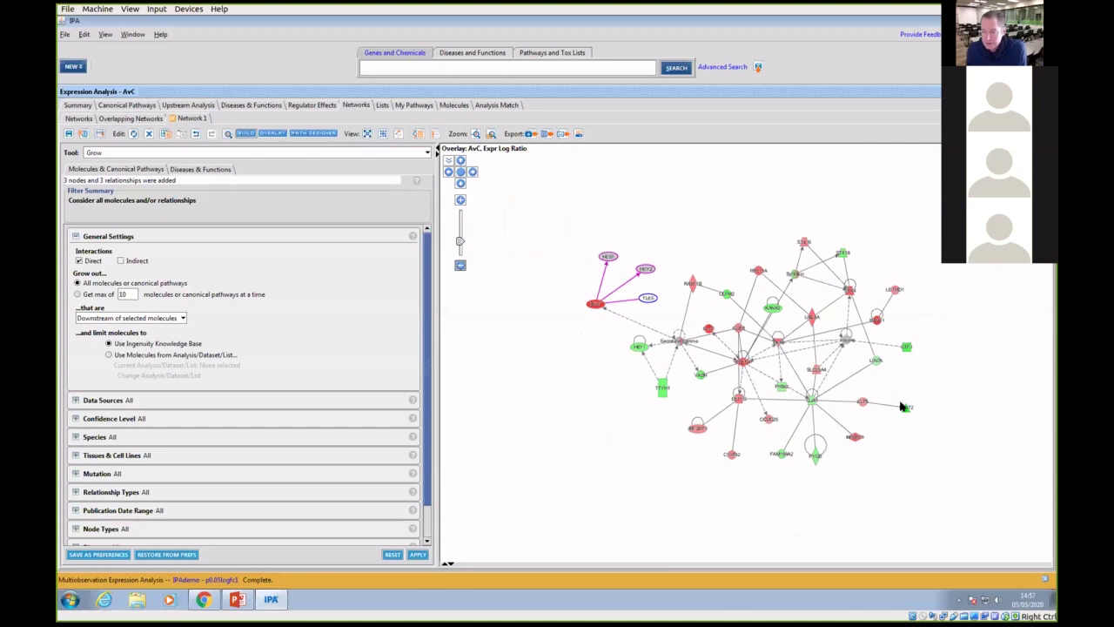
pyautogui.moveTo(903, 406); pyautogui.dragTo(574, 435)
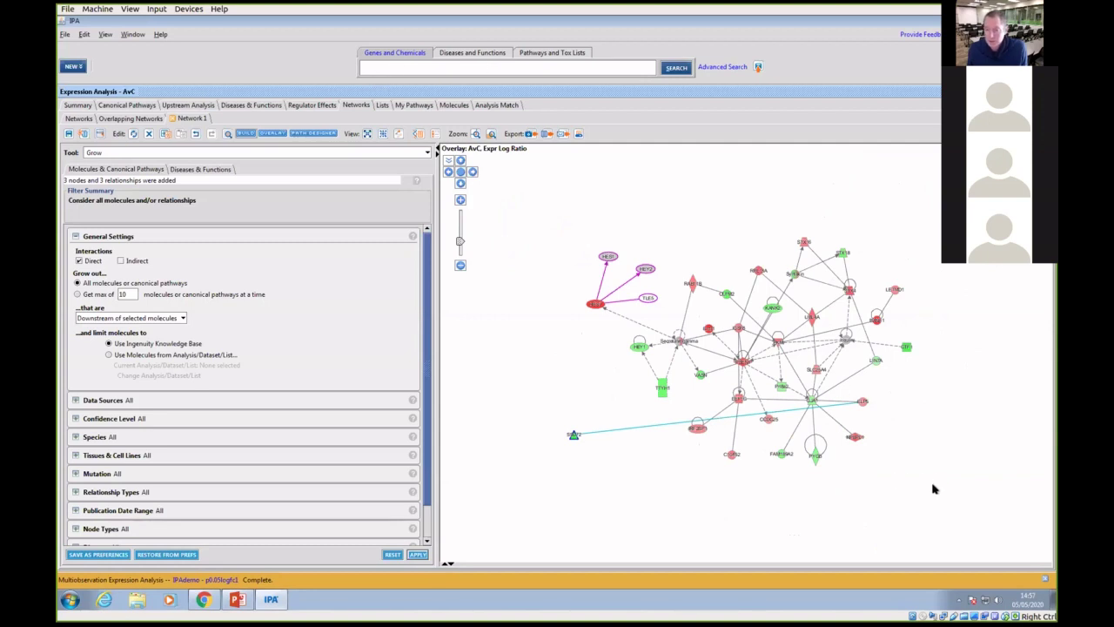
pyautogui.moveTo(932, 489); pyautogui.dragTo(582, 189)
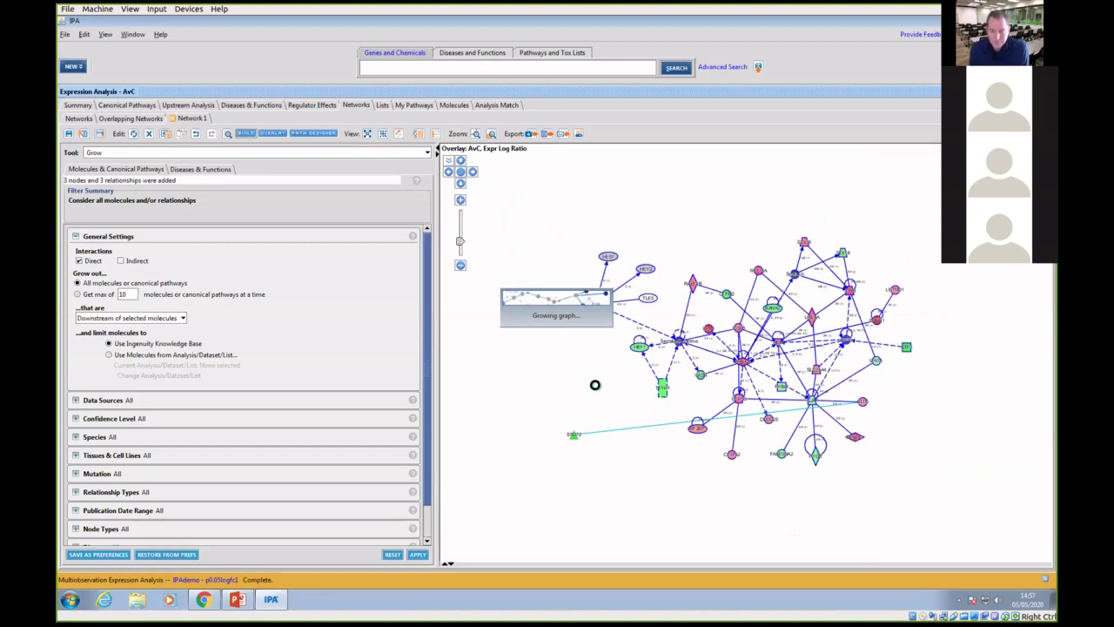
pyautogui.click(562, 317)
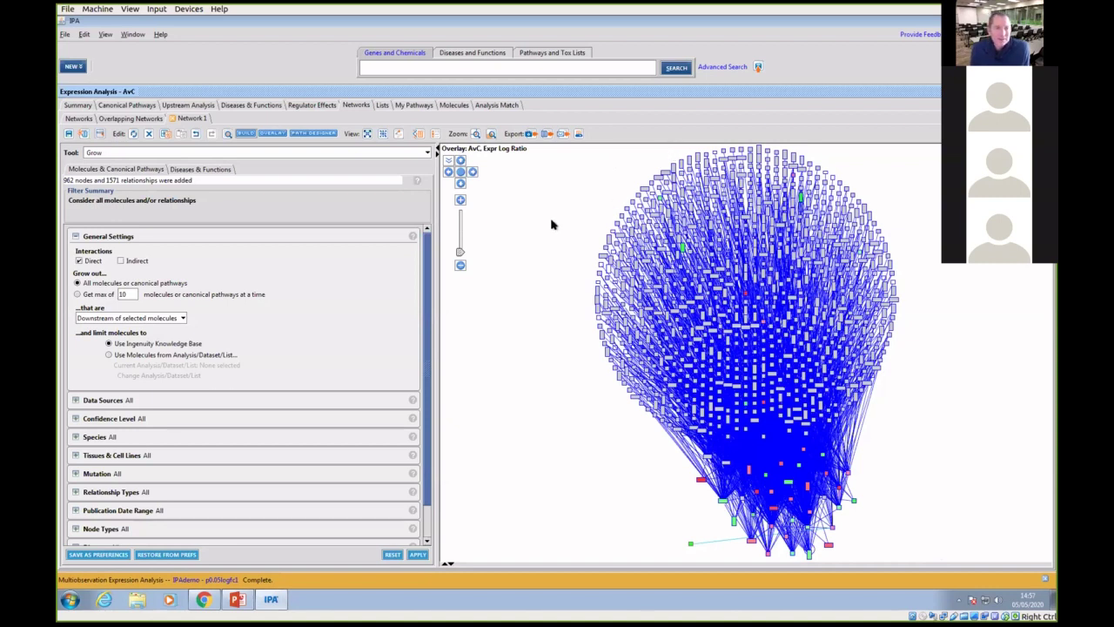
# Close the overgrown Network 1 diagram and reopen Network 1 from the list of networks
pyautogui.click(173, 118)
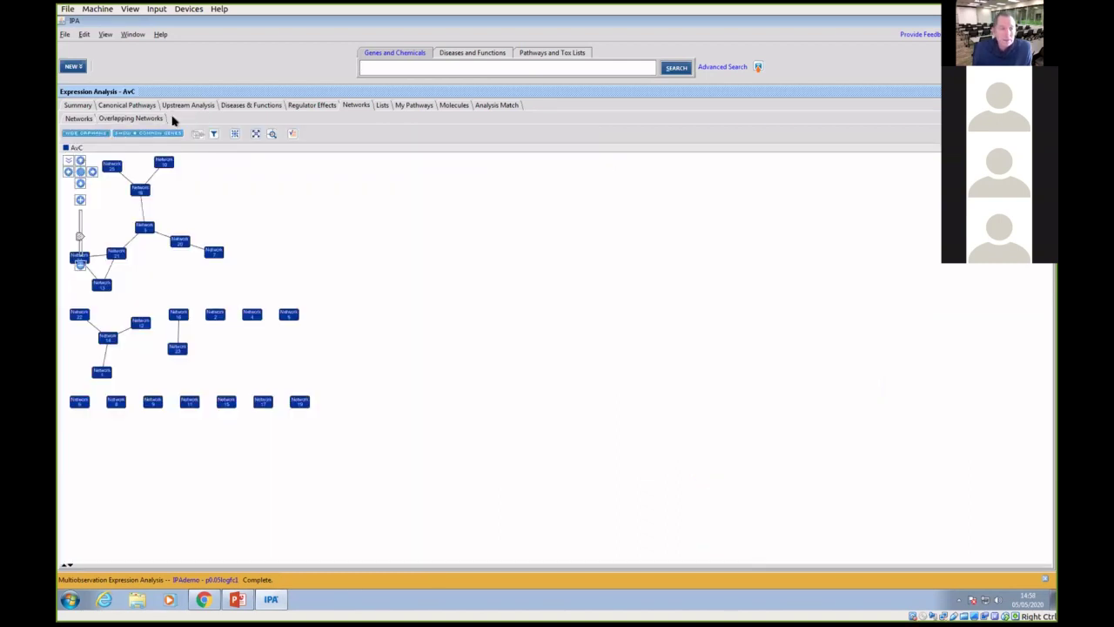
pyautogui.click(79, 118)
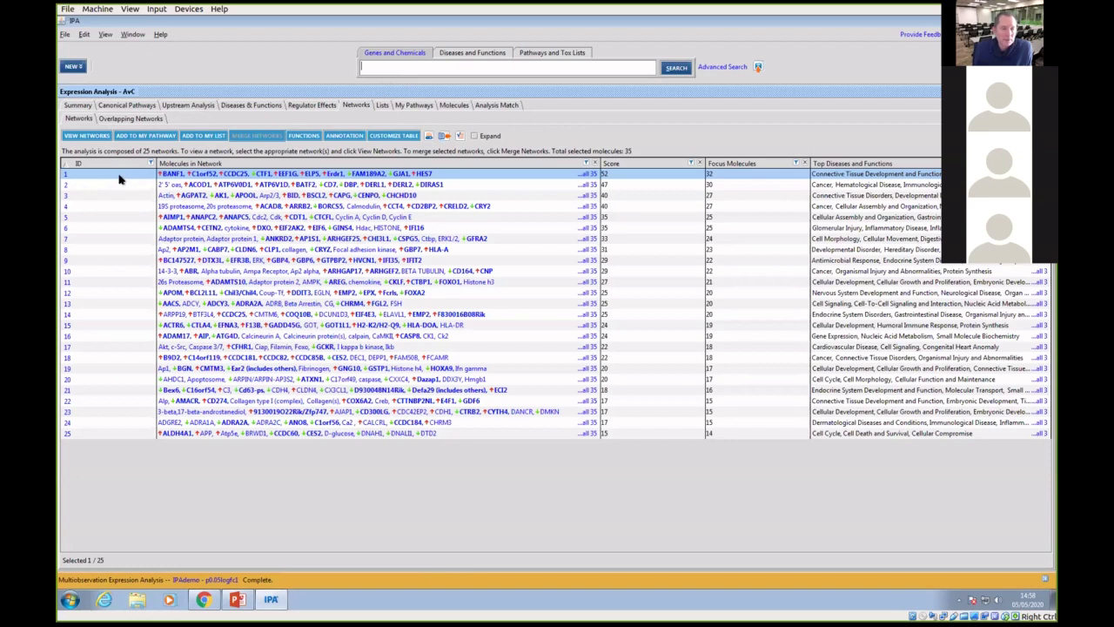
pyautogui.click(87, 136)
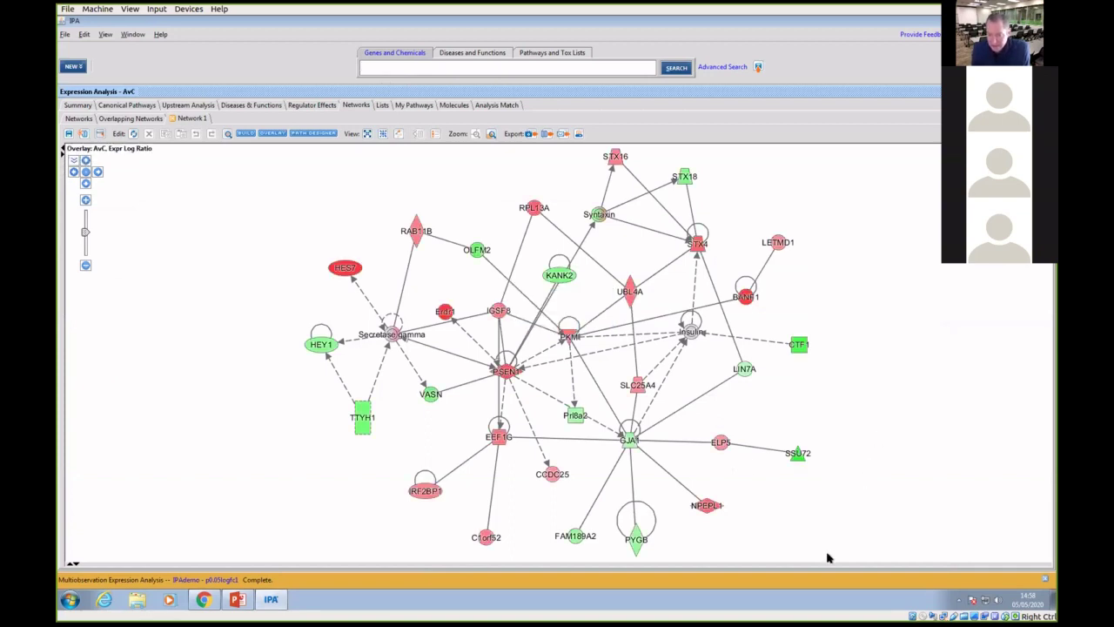
# Delete every molecule from Network 1 except HES7 and HEY1, and place these two side by side
pyautogui.moveTo(843, 550); pyautogui.dragTo(347, 147)
pyautogui.press('Delete')
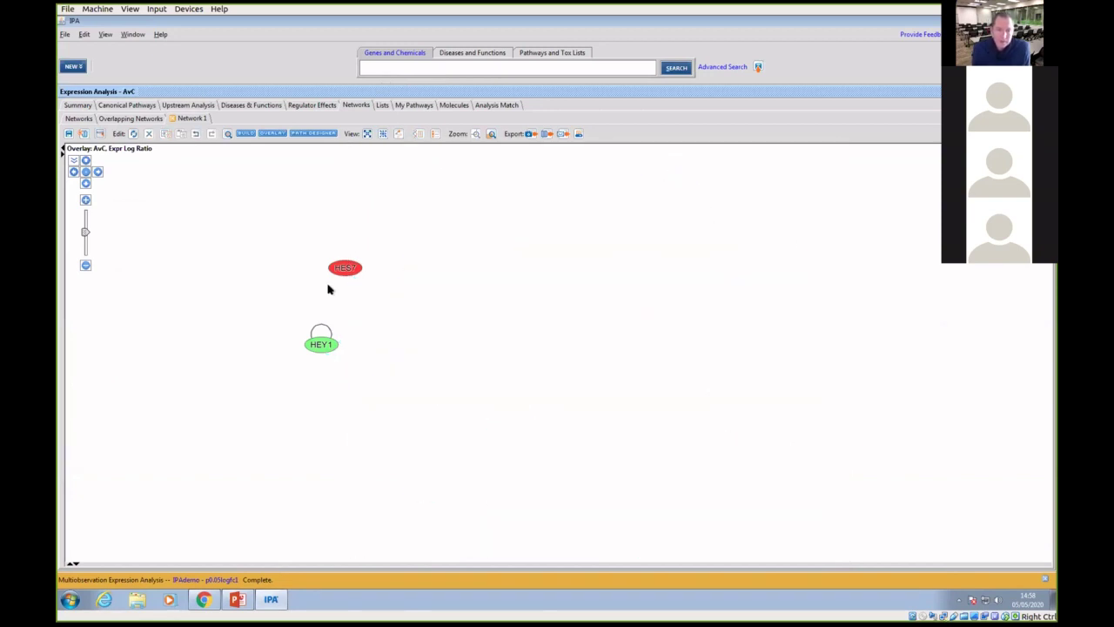
pyautogui.moveTo(348, 270)
pyautogui.moveTo(349, 269); pyautogui.dragTo(603, 341)
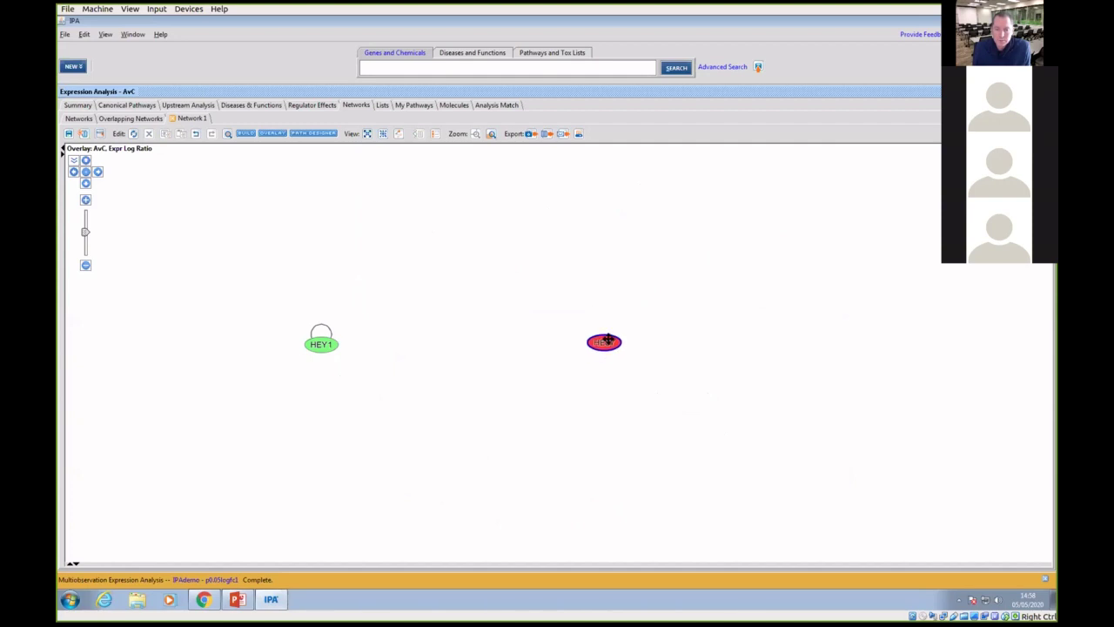
pyautogui.moveTo(329, 346)
pyautogui.moveTo(329, 345); pyautogui.dragTo(472, 344)
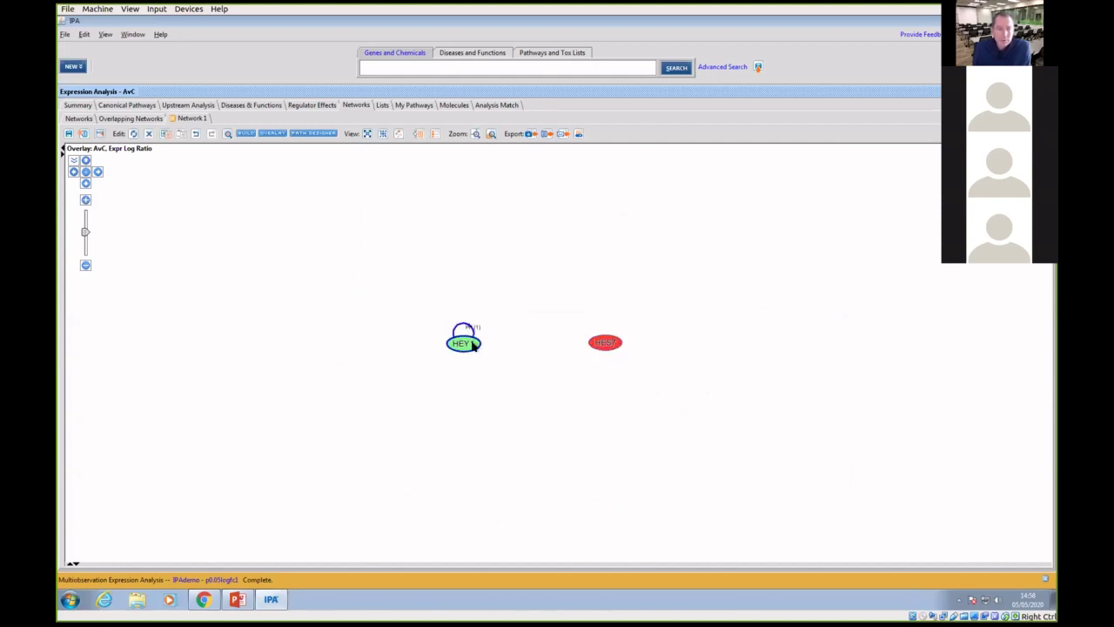
# Grow HEY1 and HES7 together by a maximum of 10 upstream or downstream molecules, using direct interactions only
pyautogui.moveTo(669, 392); pyautogui.dragTo(410, 294)
pyautogui.click(244, 134)
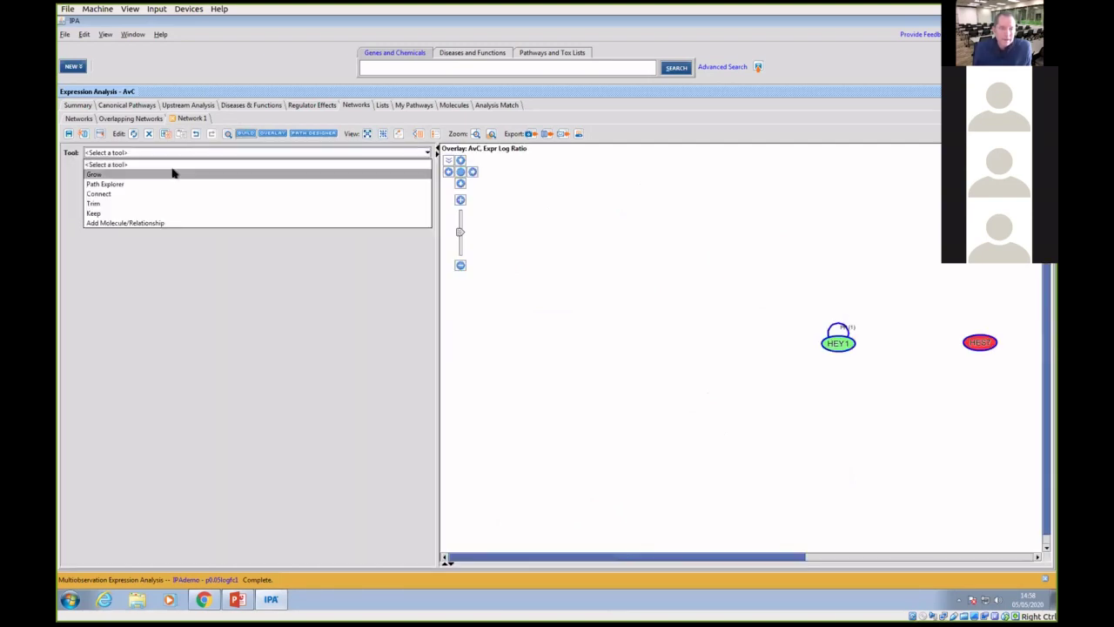
pyautogui.click(172, 173)
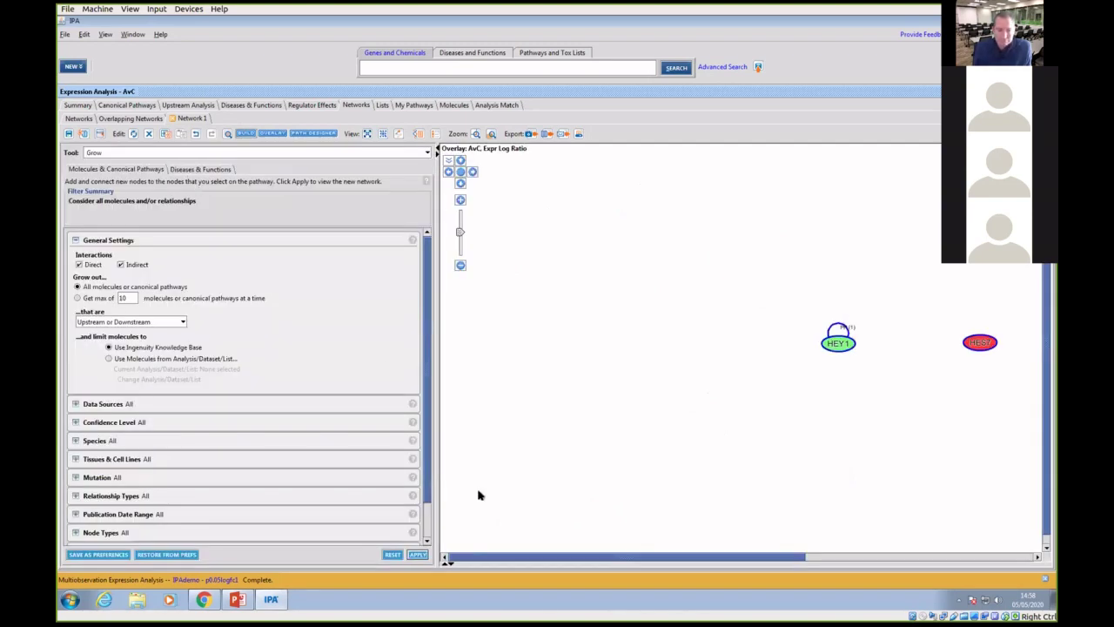
pyautogui.click(120, 264)
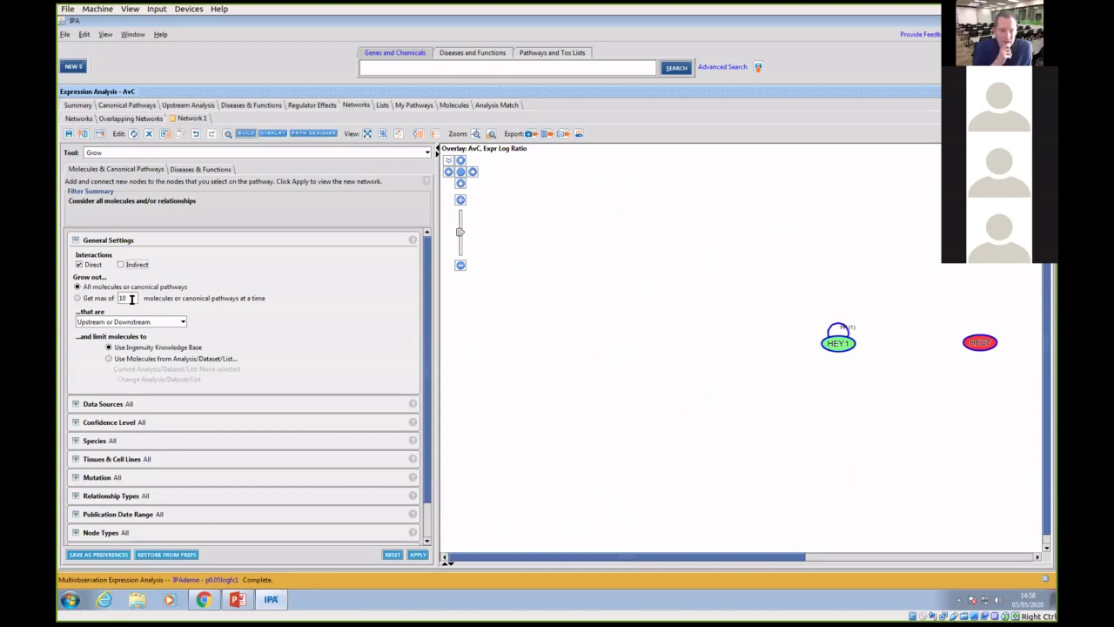
pyautogui.click(78, 298)
pyautogui.click(416, 555)
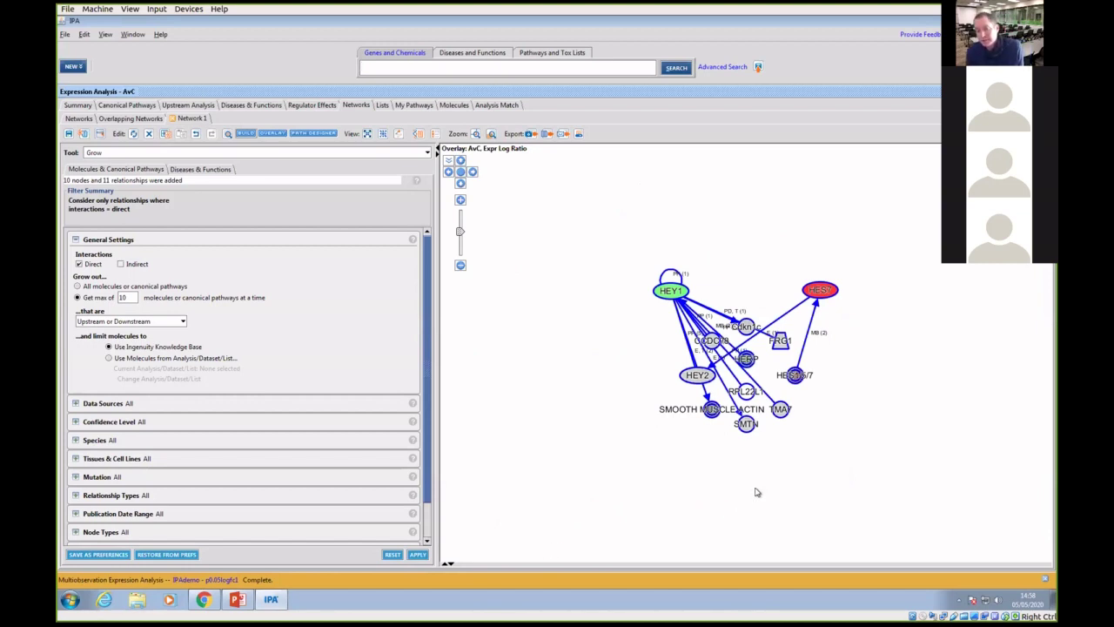
# Rearrange the grown network by moving HERP and HES1/5/7 to the outer sides and HEY2 above, between HEY1 and HES7
pyautogui.click(727, 462)
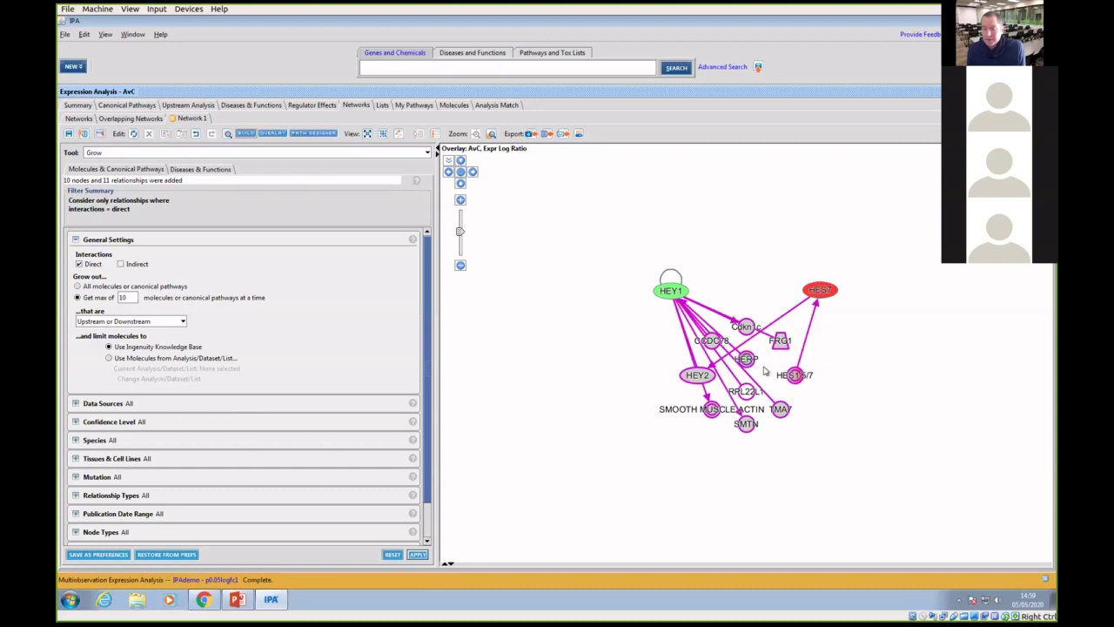
pyautogui.moveTo(746, 358); pyautogui.dragTo(584, 380)
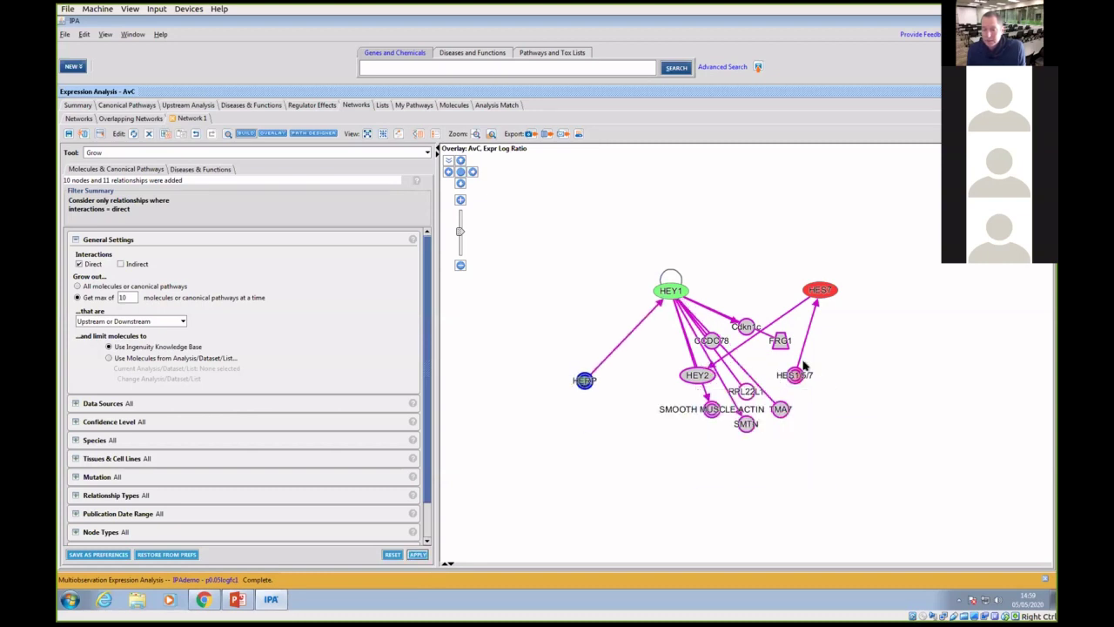
pyautogui.moveTo(793, 380); pyautogui.dragTo(861, 383)
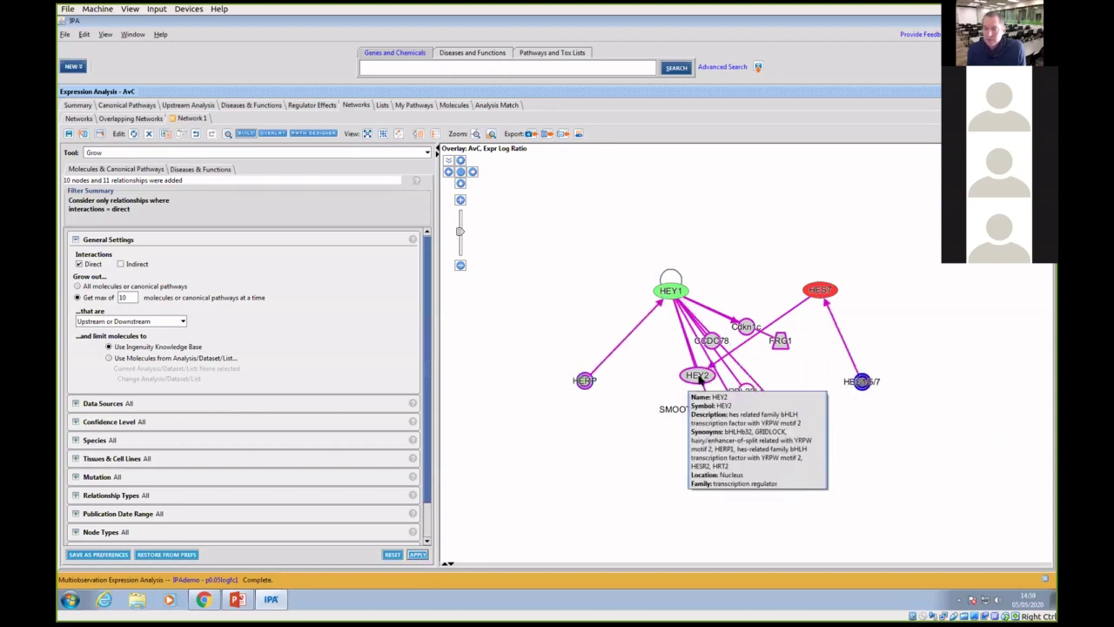
pyautogui.moveTo(698, 375); pyautogui.dragTo(778, 239)
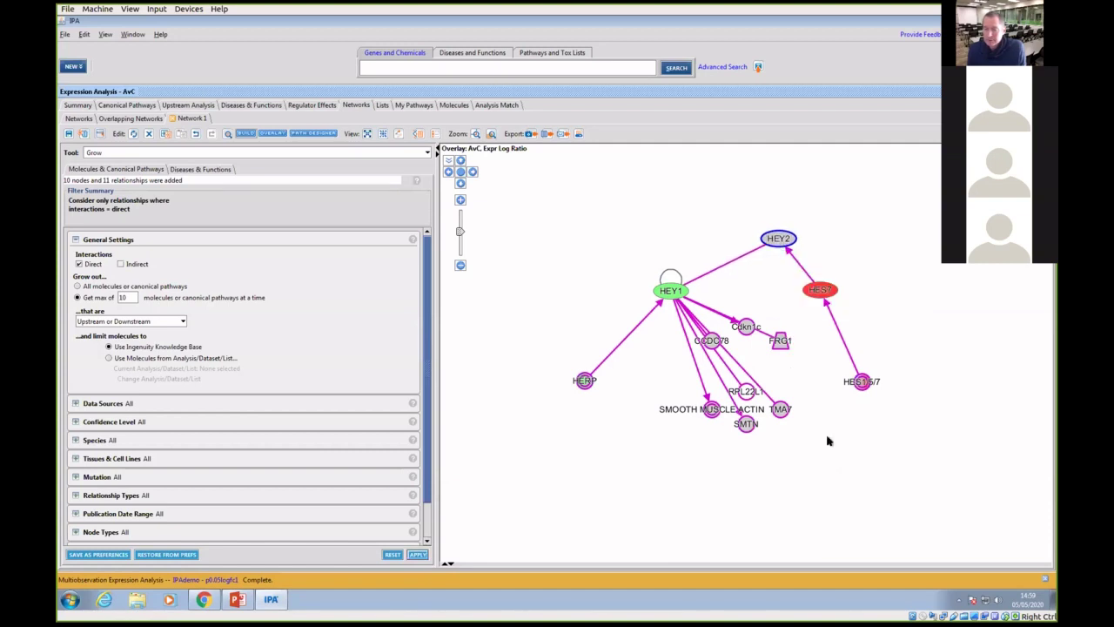
pyautogui.click(824, 463)
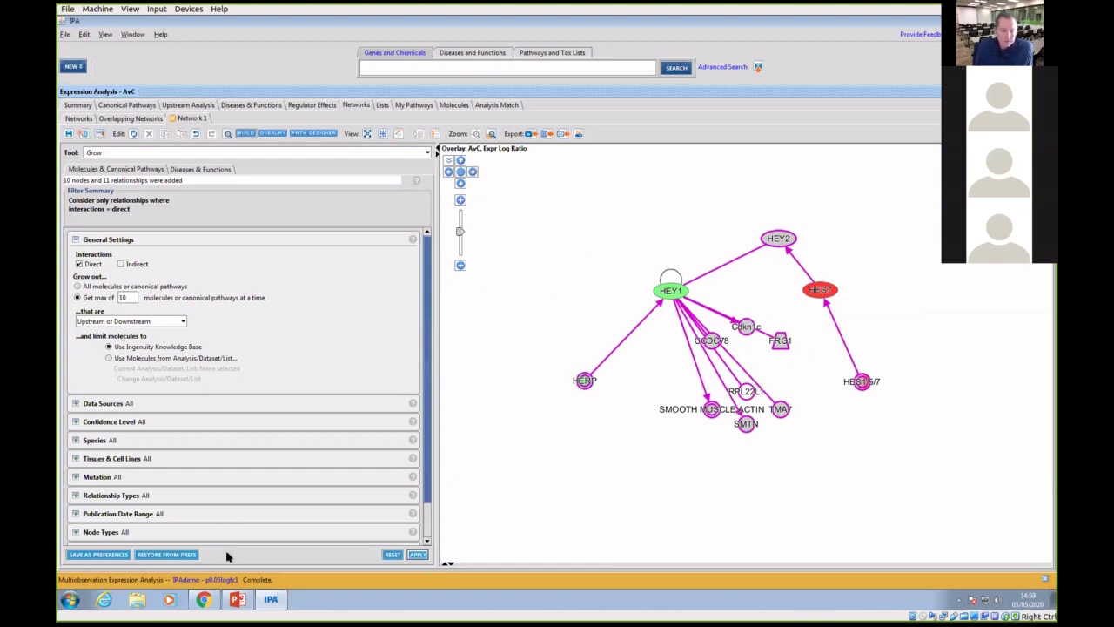
# Switch to the IPADemo2020 presentation in PowerPoint and view slide 5
pyautogui.click(236, 599)
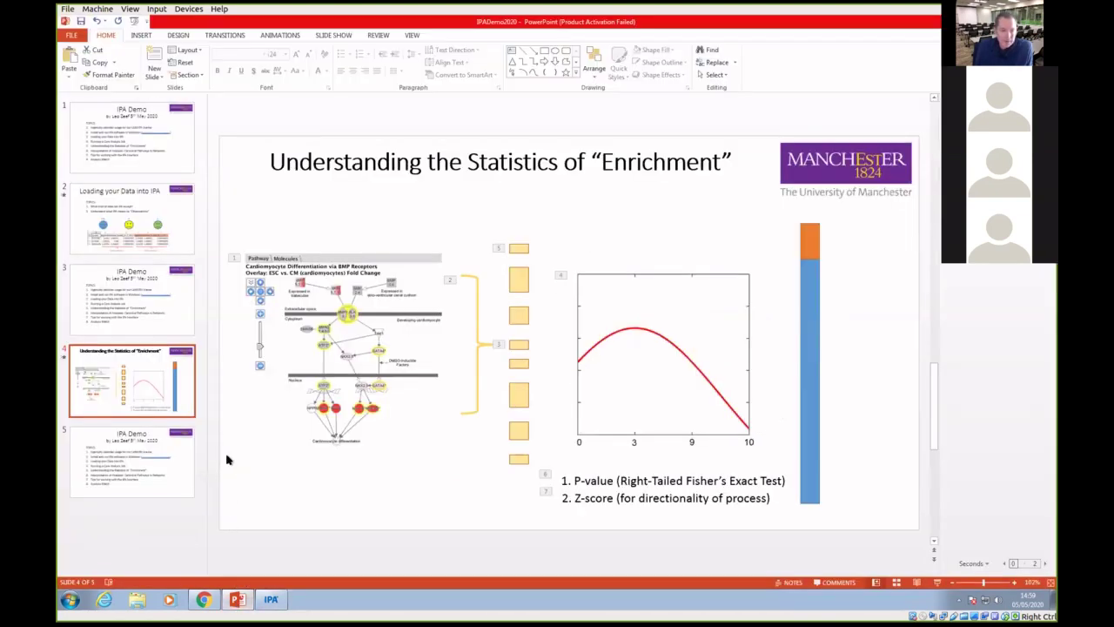
pyautogui.click(154, 488)
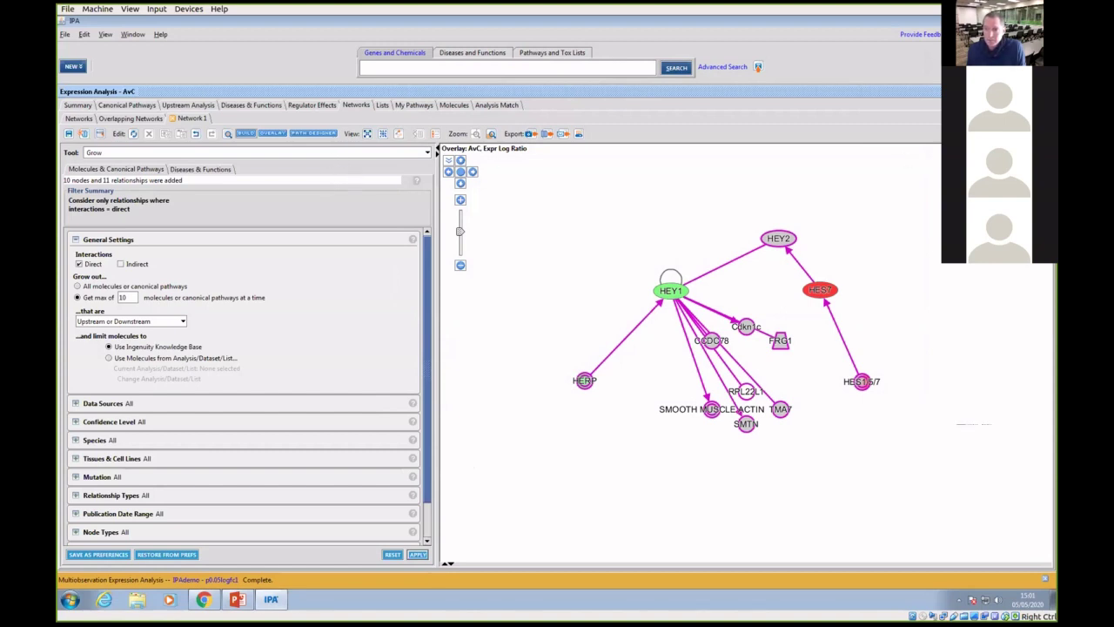
# Uncover the Project Manager beside the AvC analysis, collapse the Analyses folder of Training2020 and select its My Lists folder
pyautogui.doubleClick(718, 92)
pyautogui.moveTo(596, 94); pyautogui.dragTo(701, 98)
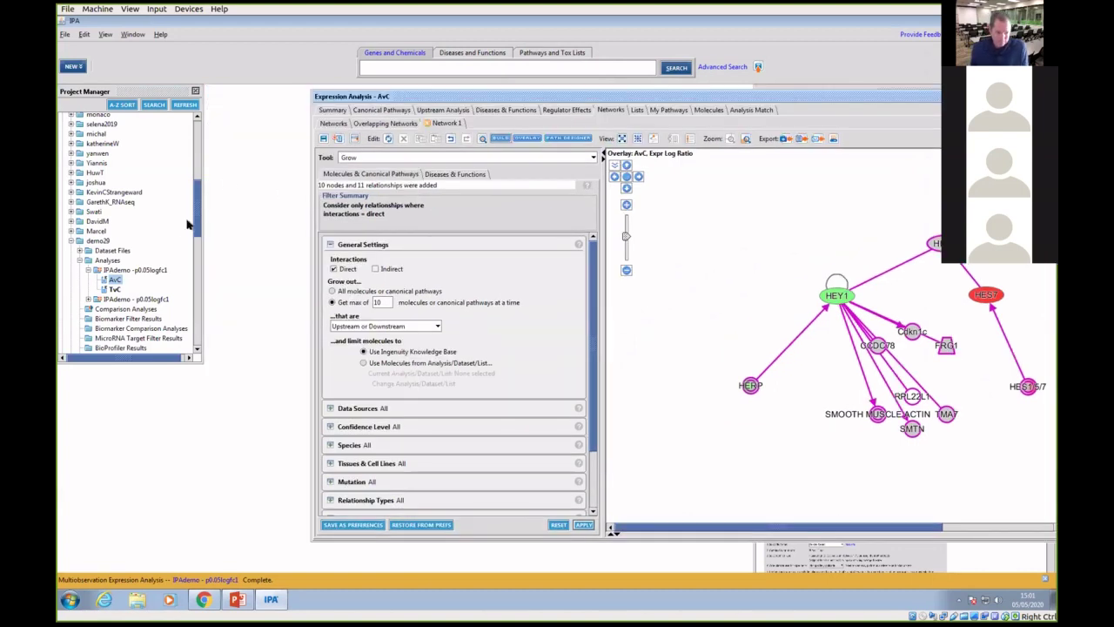
pyautogui.moveTo(200, 215); pyautogui.dragTo(199, 145)
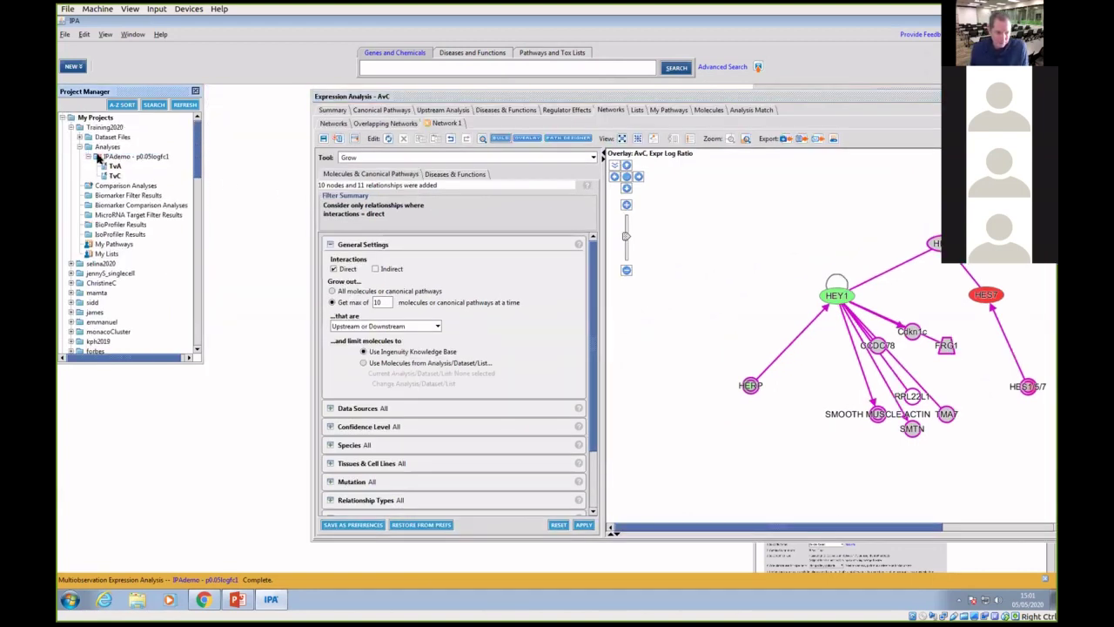
pyautogui.click(79, 148)
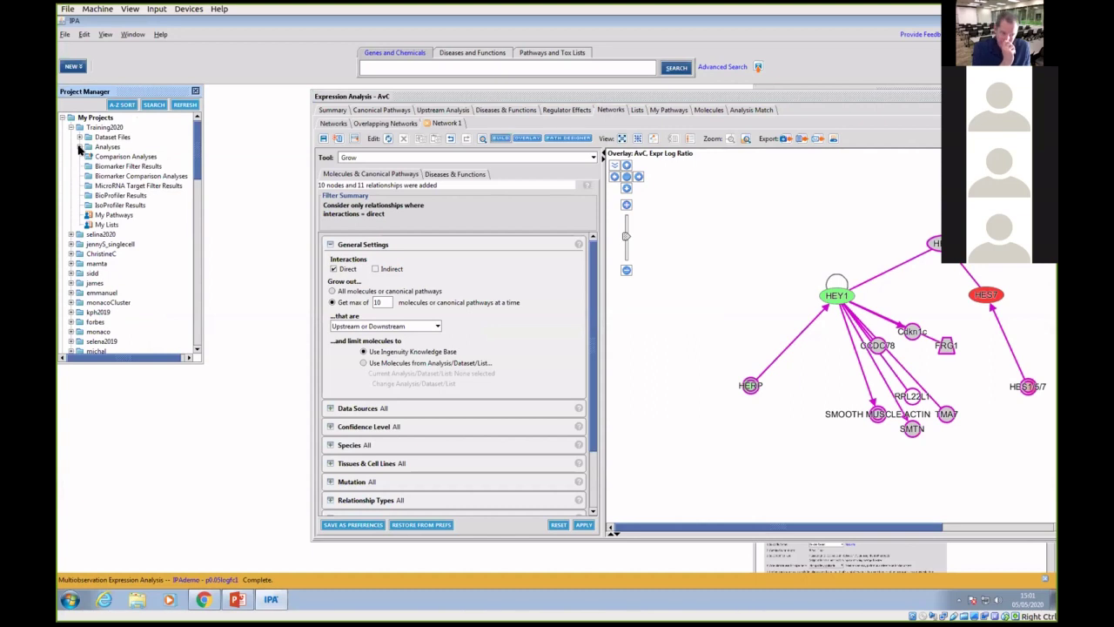
pyautogui.click(105, 225)
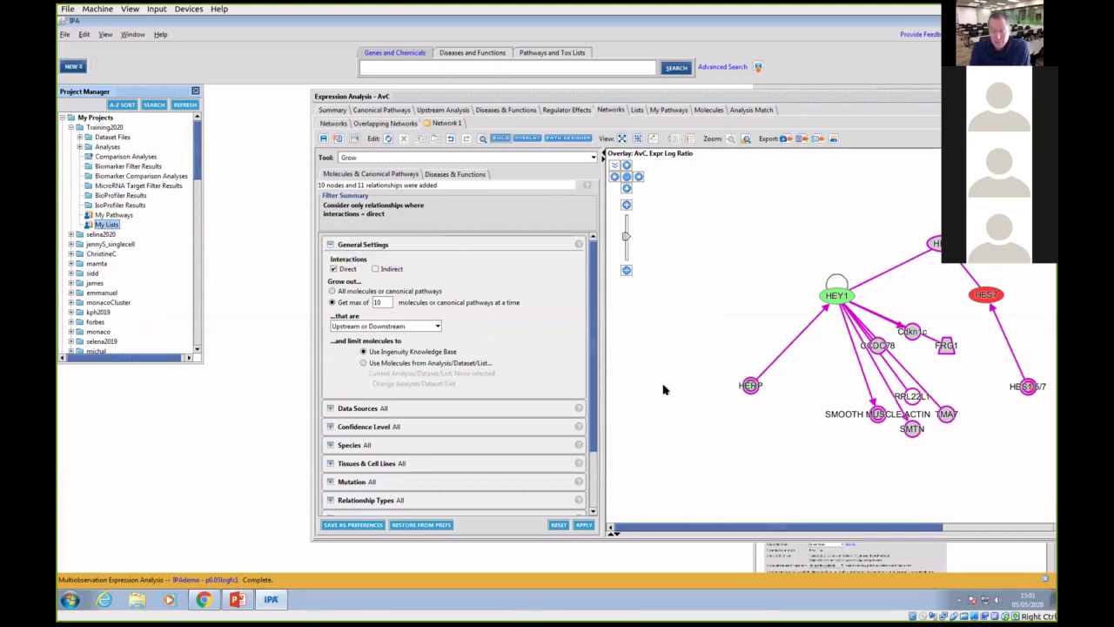
# Select the entire grown network and limit the Grow tool to molecules from an analysis, dataset or list
pyautogui.click(781, 529)
pyautogui.moveTo(781, 529); pyautogui.dragTo(846, 525)
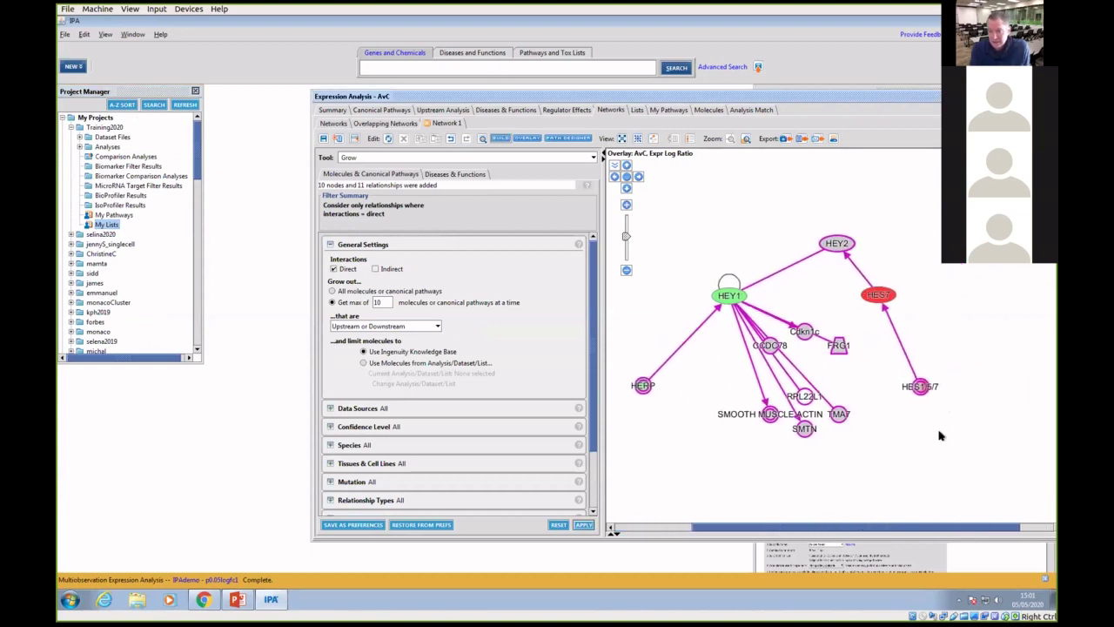
pyautogui.moveTo(938, 453); pyautogui.dragTo(613, 216)
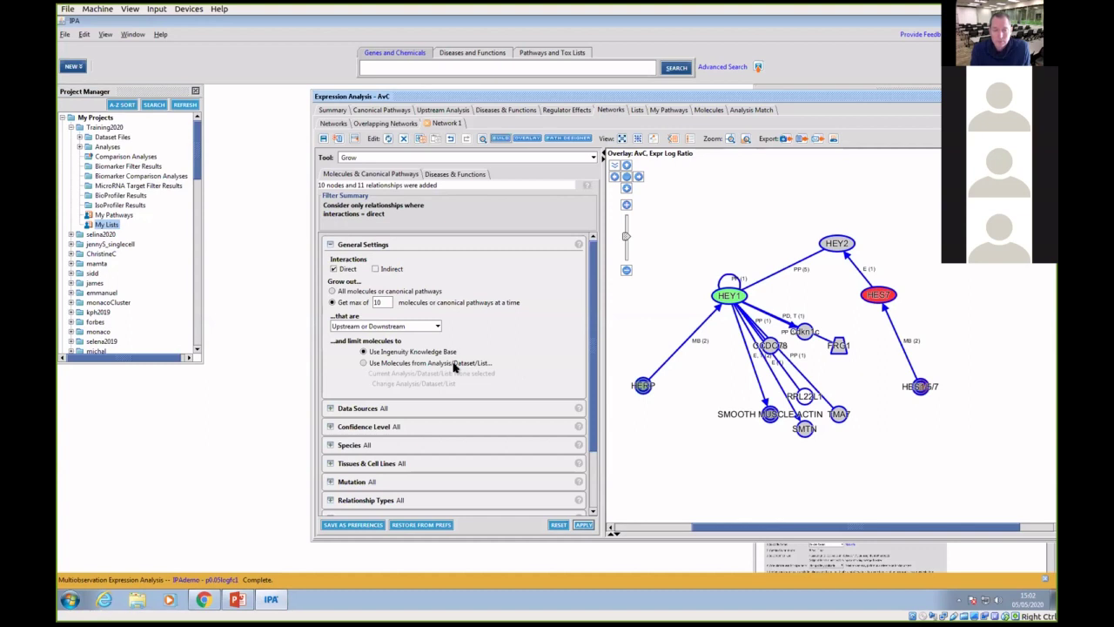
pyautogui.click(362, 364)
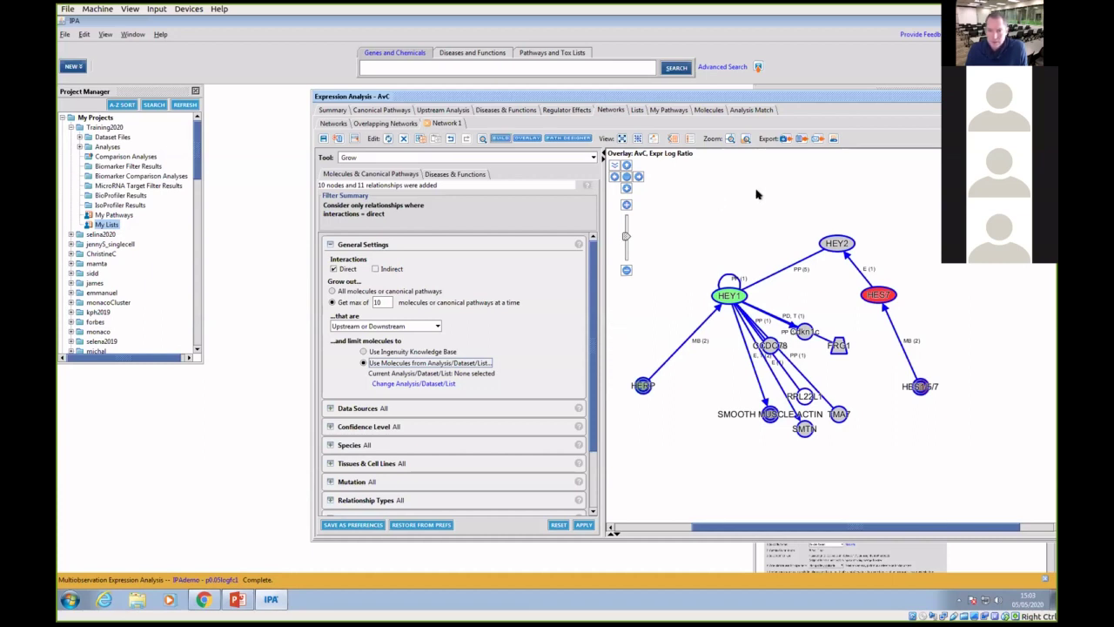
# Show the Summary of the AvC expression analysis and move its window fully into view
pyautogui.moveTo(840, 98); pyautogui.dragTo(771, 94)
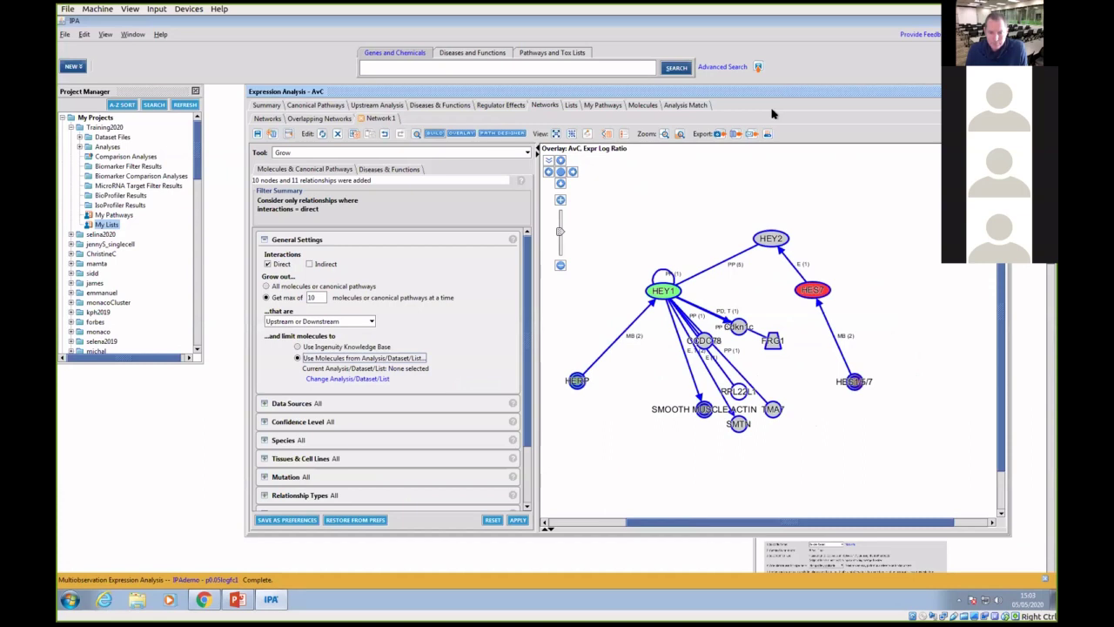
pyautogui.click(265, 105)
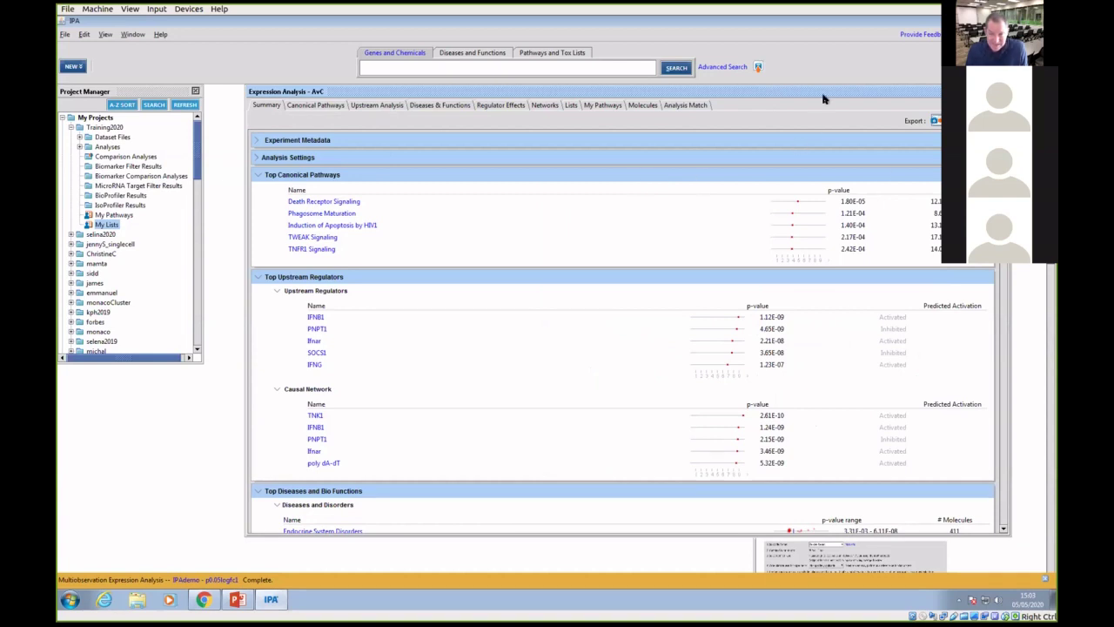
pyautogui.moveTo(823, 96); pyautogui.dragTo(681, 105)
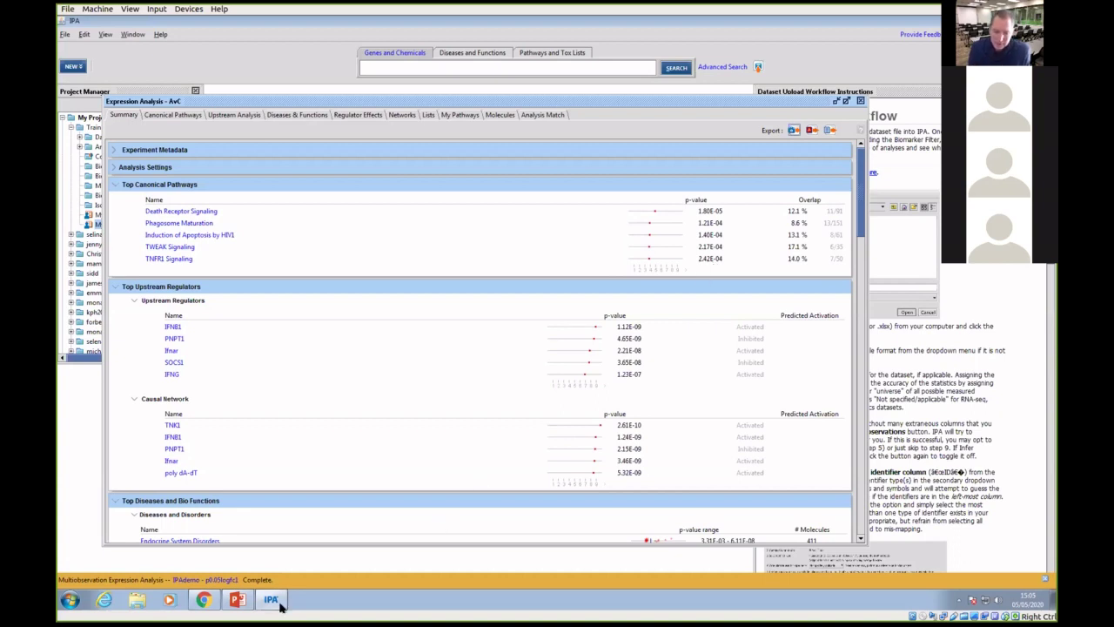
# View slide 4 on enrichment statistics in PowerPoint, and return to IPA to show the AvC canonical pathways chart
pyautogui.click(237, 600)
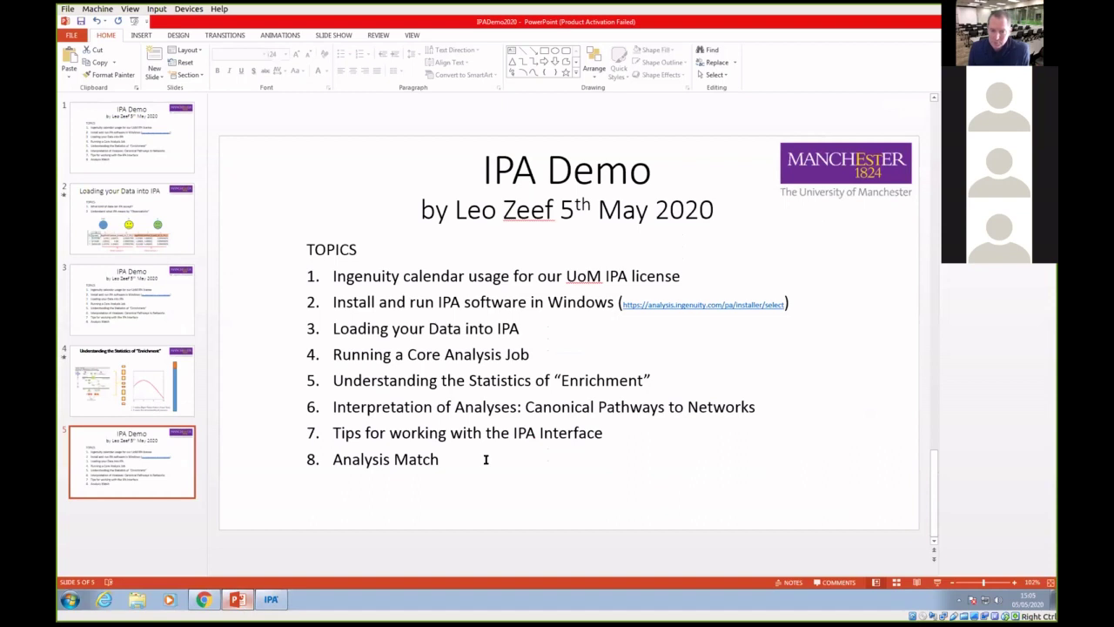
pyautogui.click(150, 386)
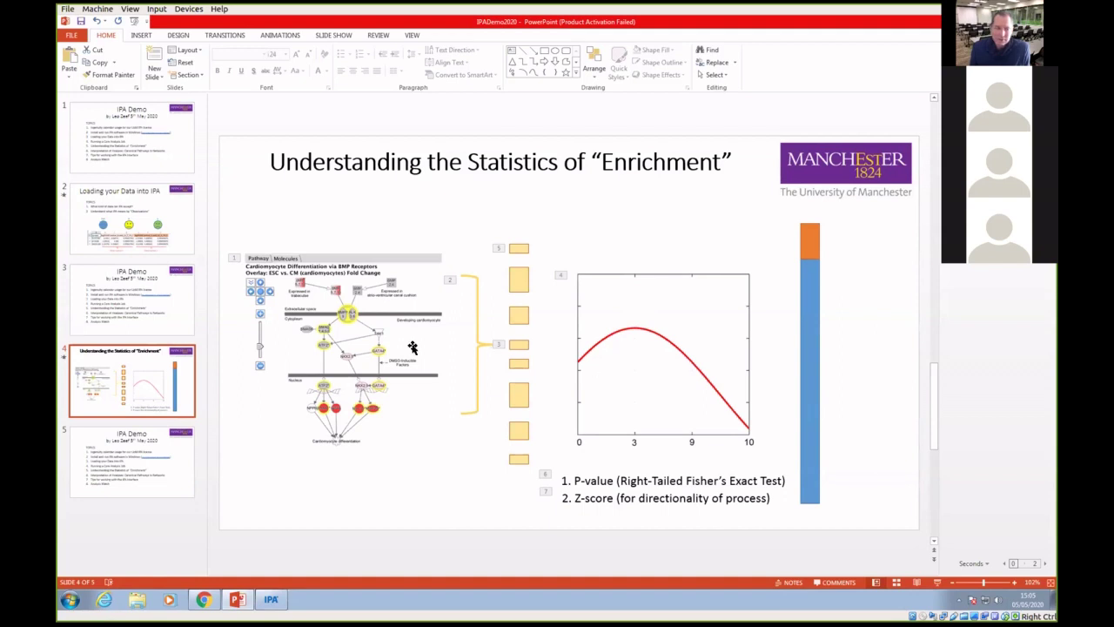
pyautogui.click(267, 599)
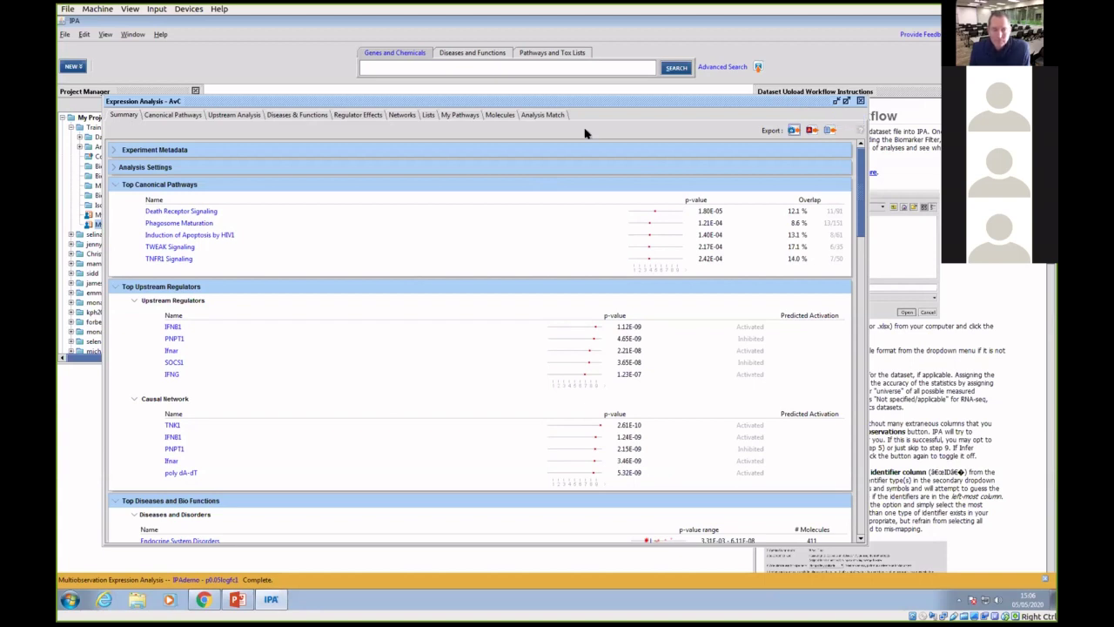
pyautogui.click(180, 115)
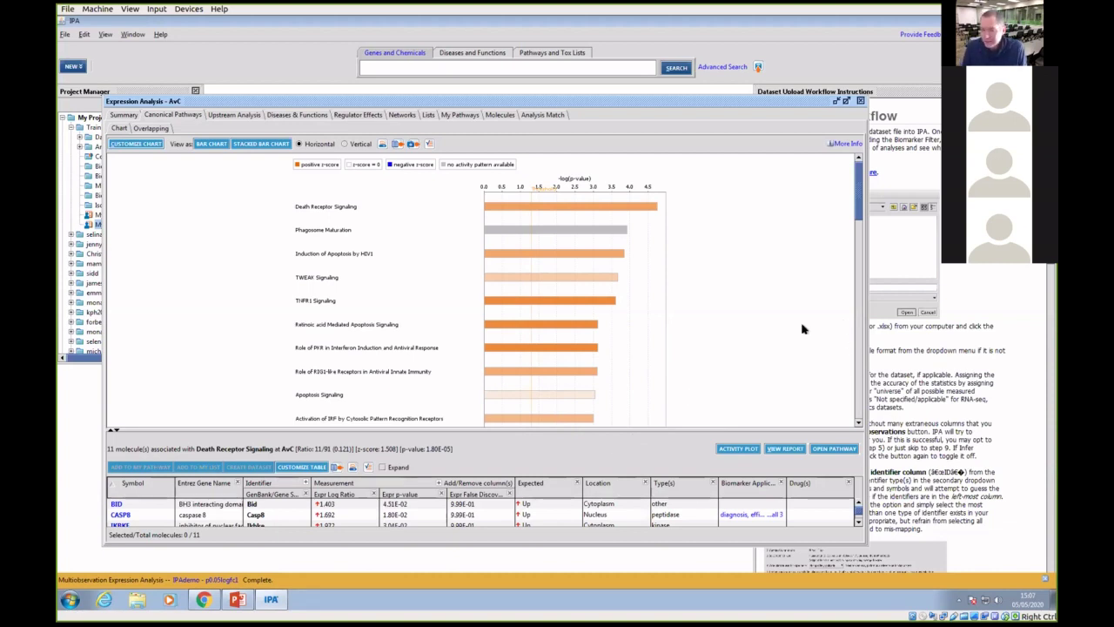
# Check the topic list on slide 5 in PowerPoint, and return to IPA to show the AvC Summary beside the Project Manager
pyautogui.click(238, 597)
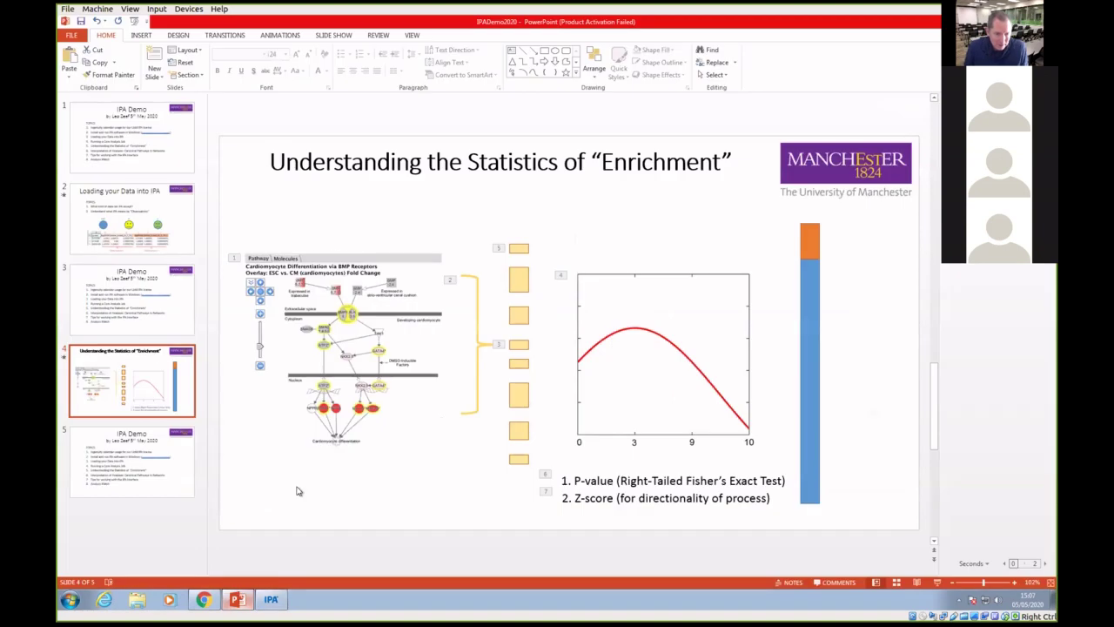
pyautogui.click(141, 467)
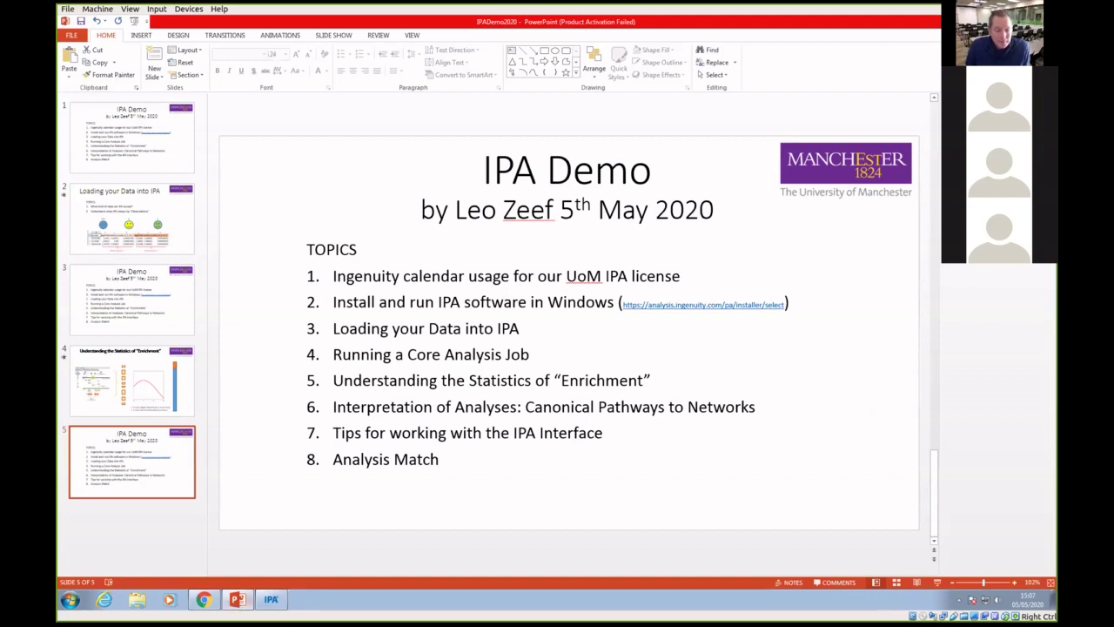
pyautogui.click(273, 604)
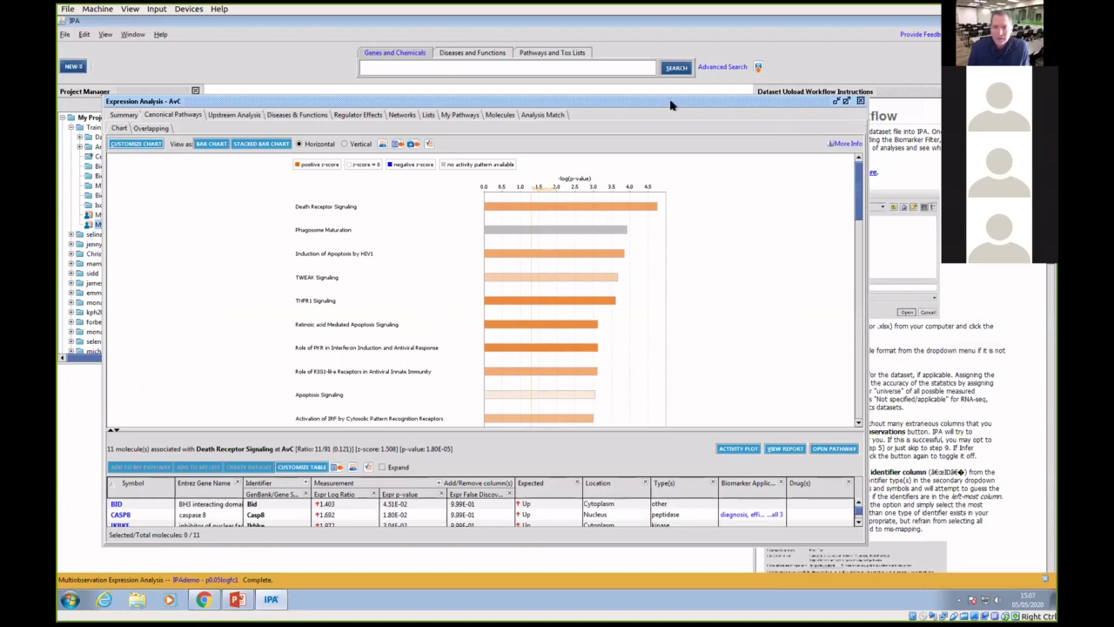
pyautogui.moveTo(670, 104); pyautogui.dragTo(799, 109)
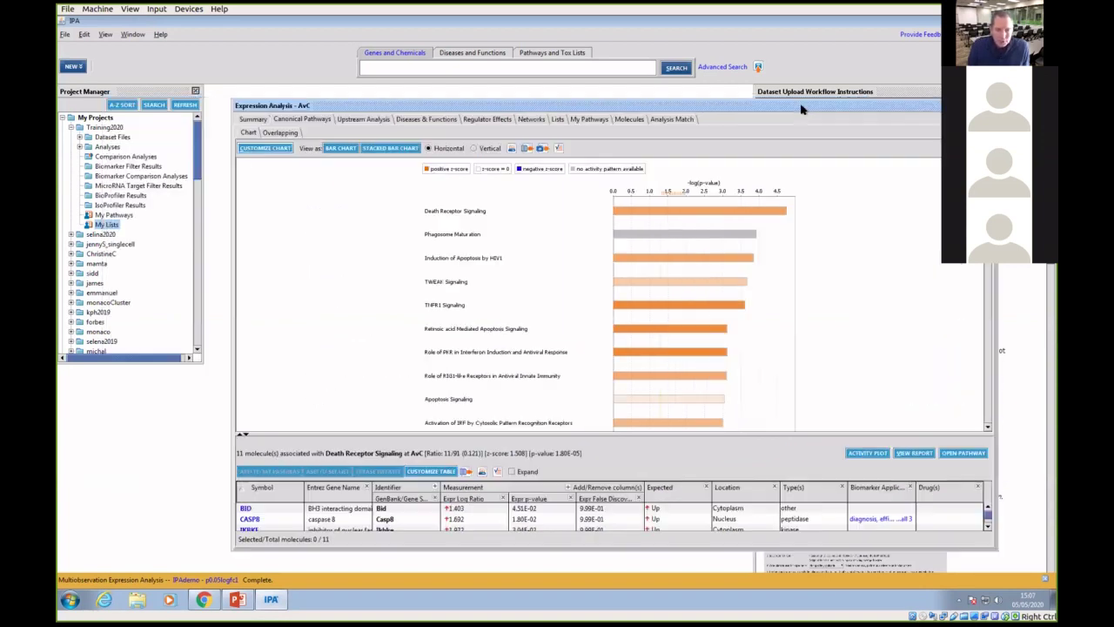
pyautogui.click(252, 120)
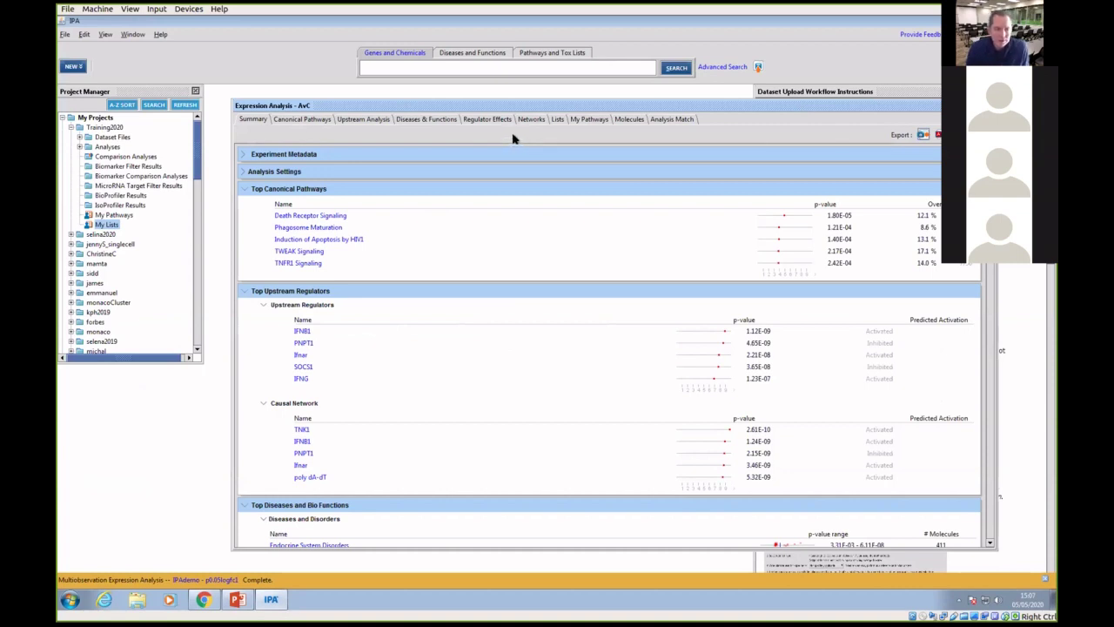
# Start a new comparison analysis from the Training2020 project
pyautogui.click(137, 157)
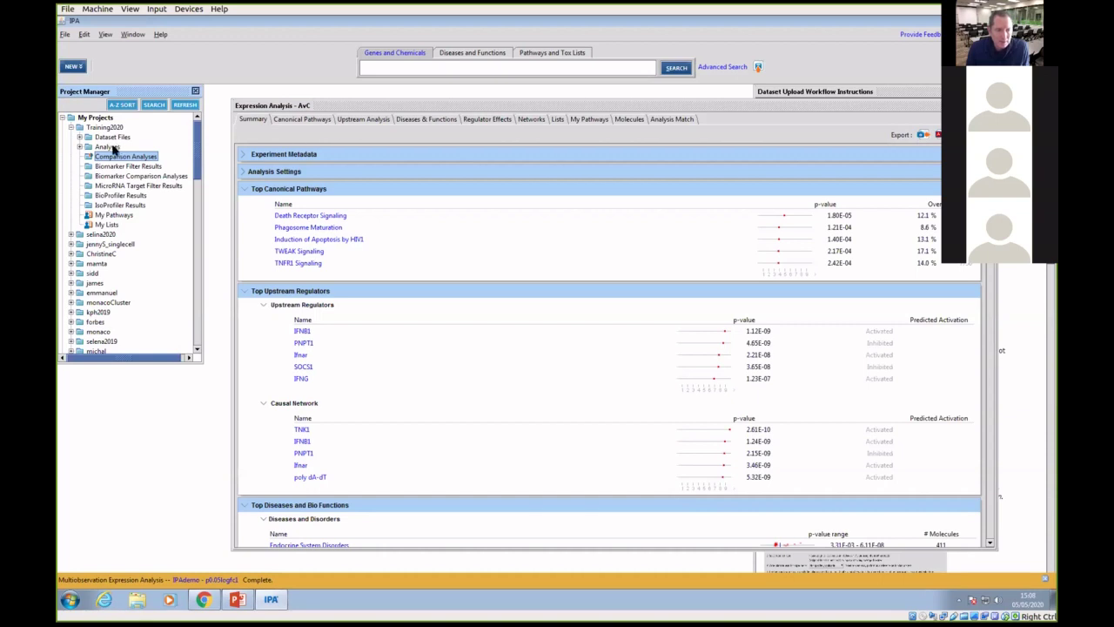
pyautogui.click(80, 147)
pyautogui.click(79, 147)
pyautogui.doubleClick(159, 158)
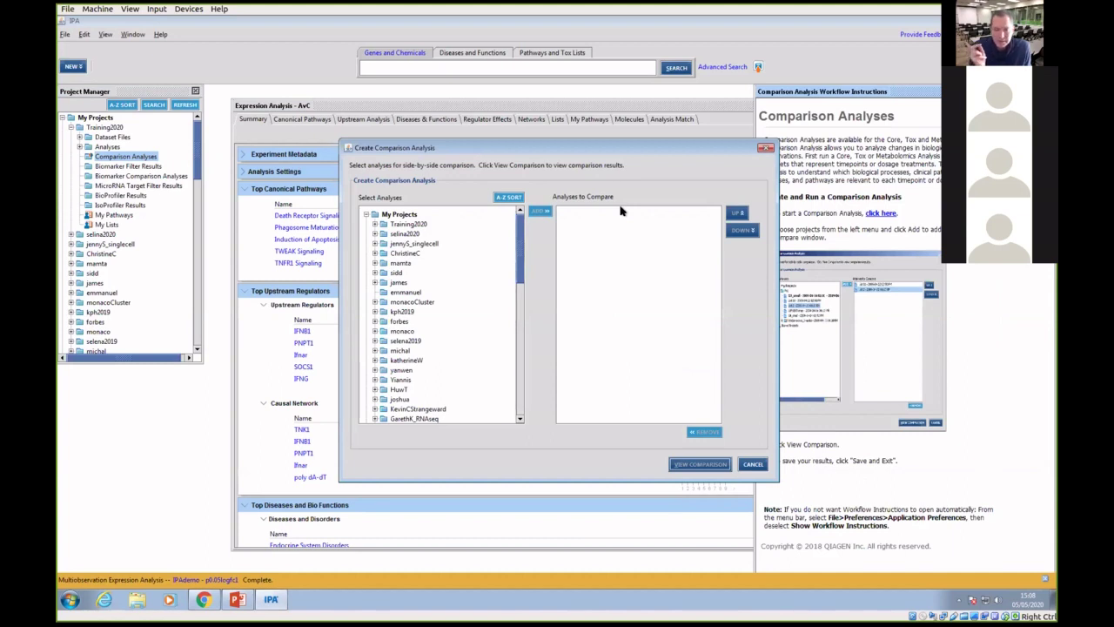
# Add TvC and TvA from the IPAdemo - p0.05logfc1 analysis in Training2020 to the comparison and view the comparison
pyautogui.click(374, 225)
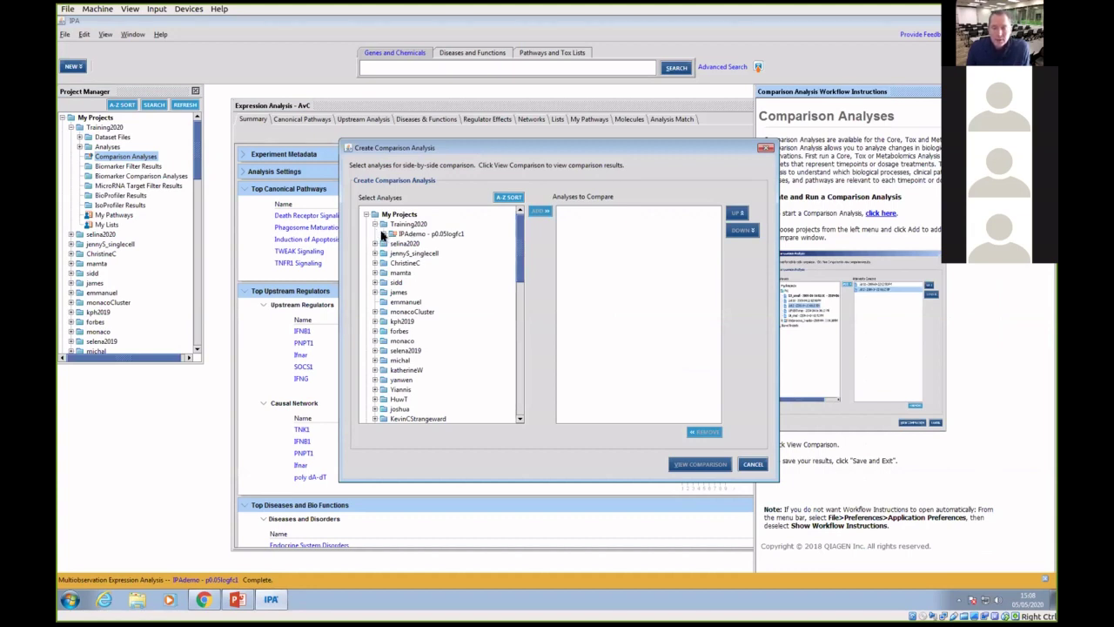
pyautogui.click(383, 233)
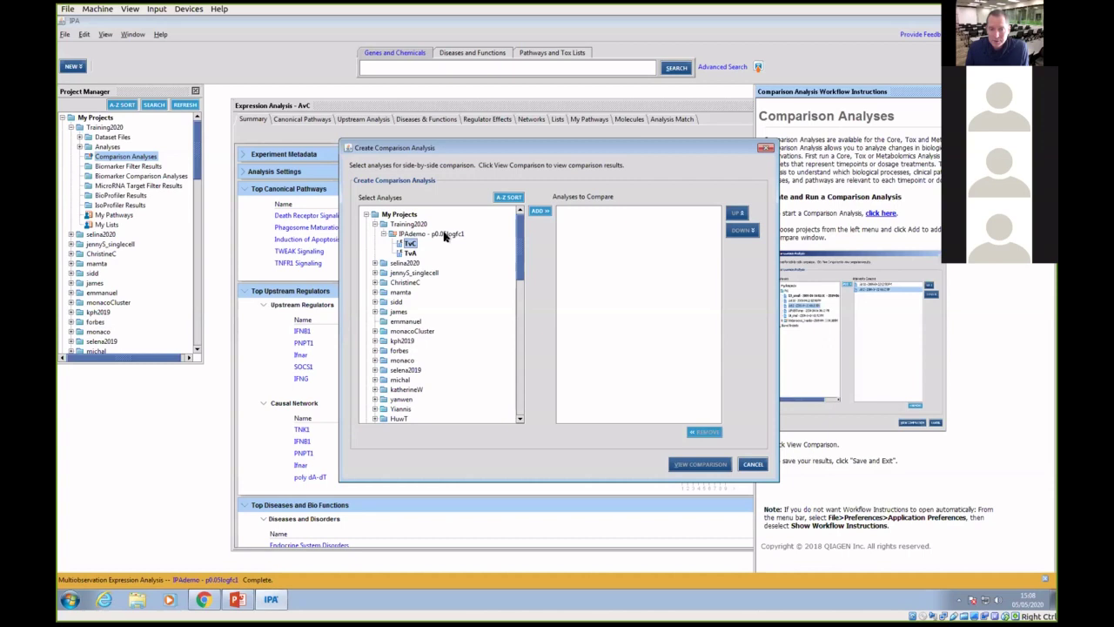
pyautogui.click(539, 210)
pyautogui.click(410, 253)
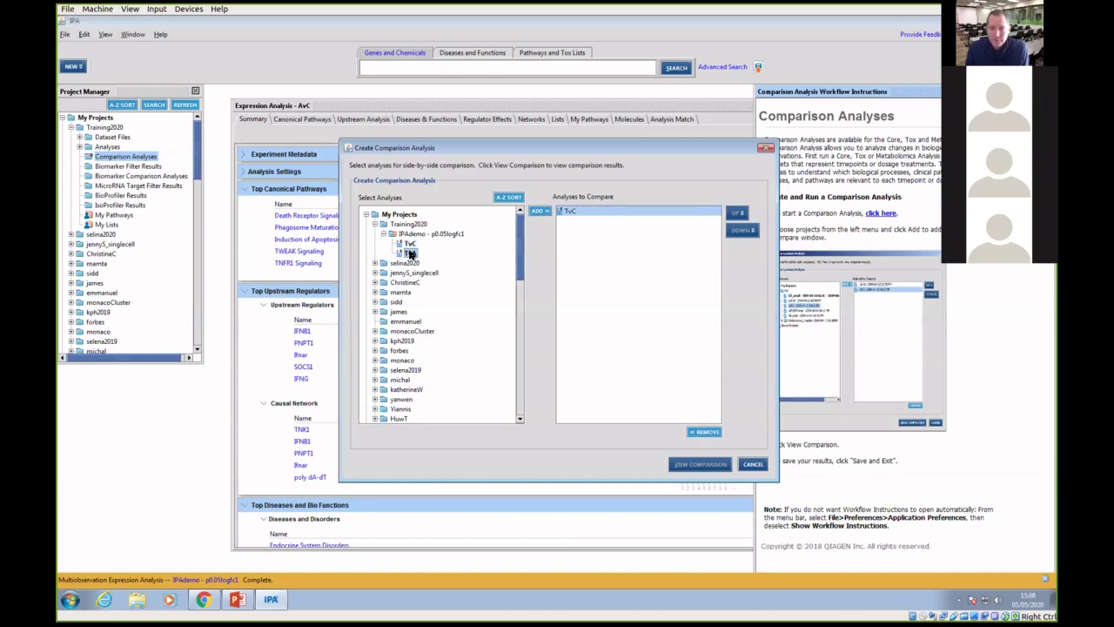
pyautogui.click(548, 212)
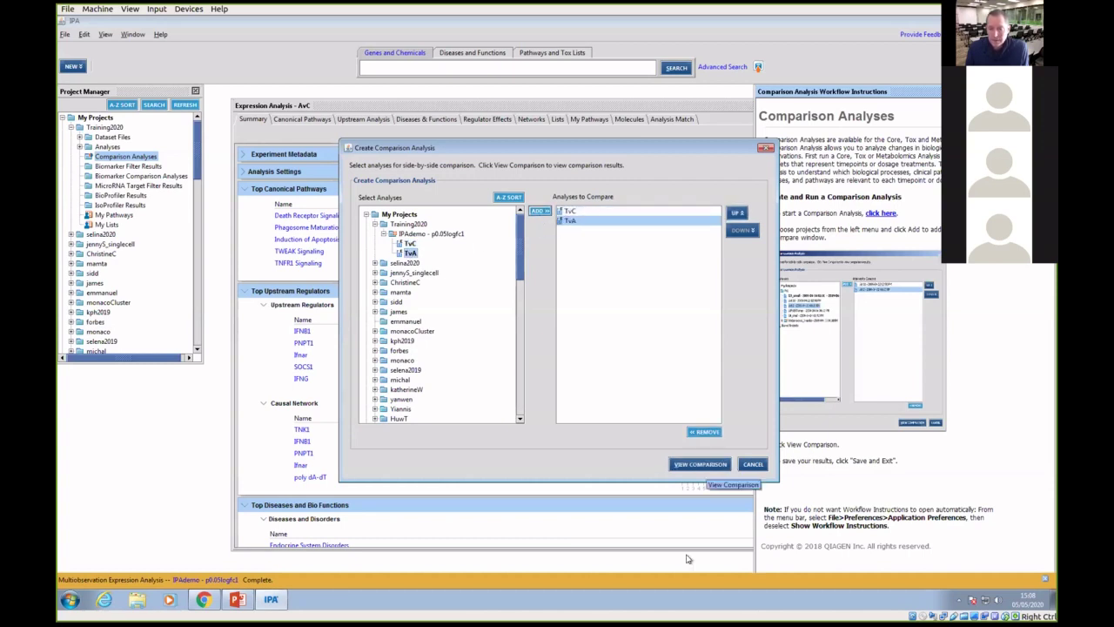
pyautogui.click(701, 464)
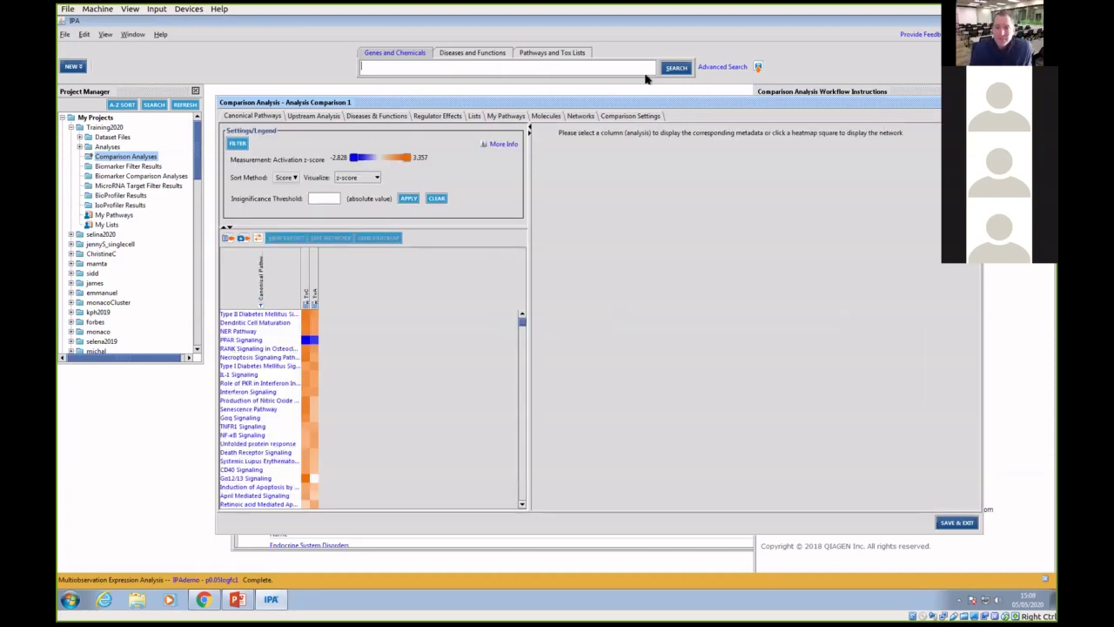
# Examine the scores and p-values of individual squares in the canonical pathways heatmap for TvC and TvA
pyautogui.moveTo(606, 104); pyautogui.dragTo(682, 102)
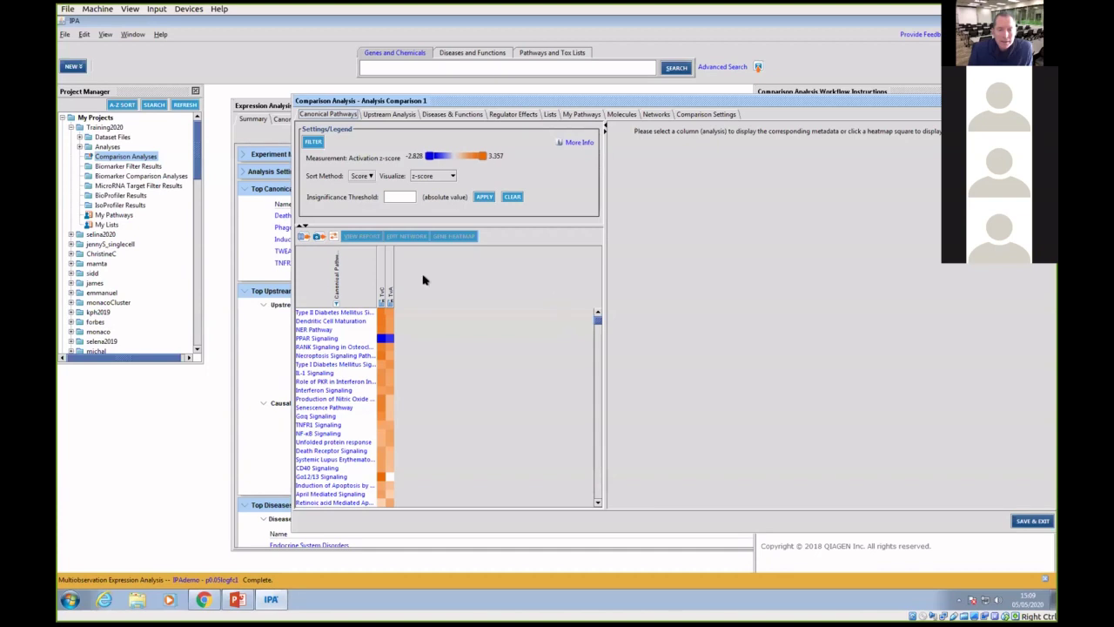
pyautogui.moveTo(379, 372)
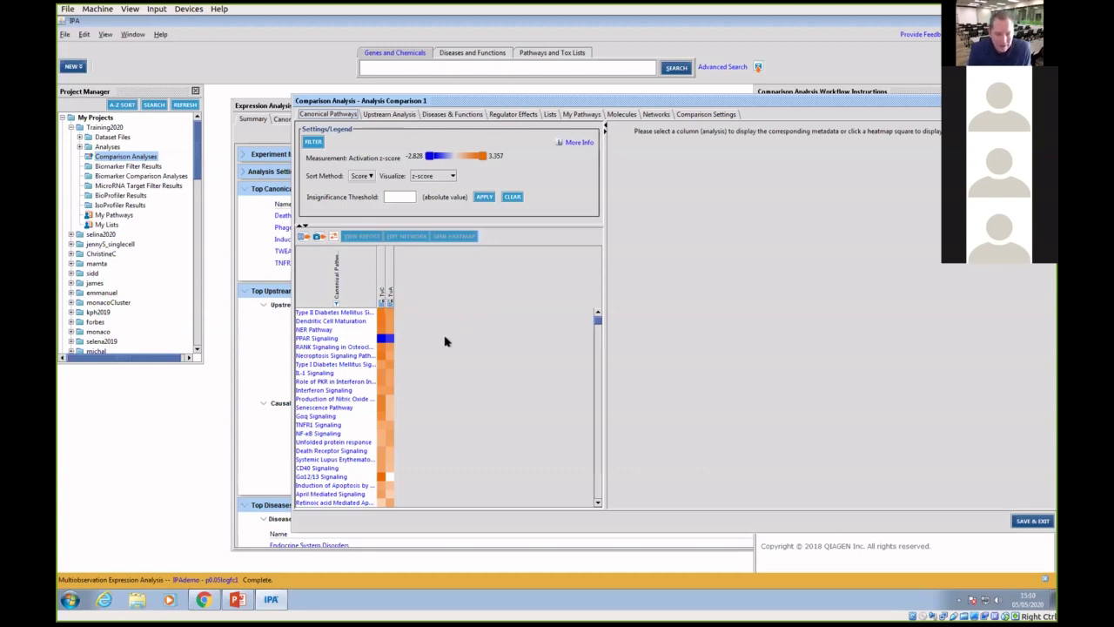
pyautogui.moveTo(398, 322)
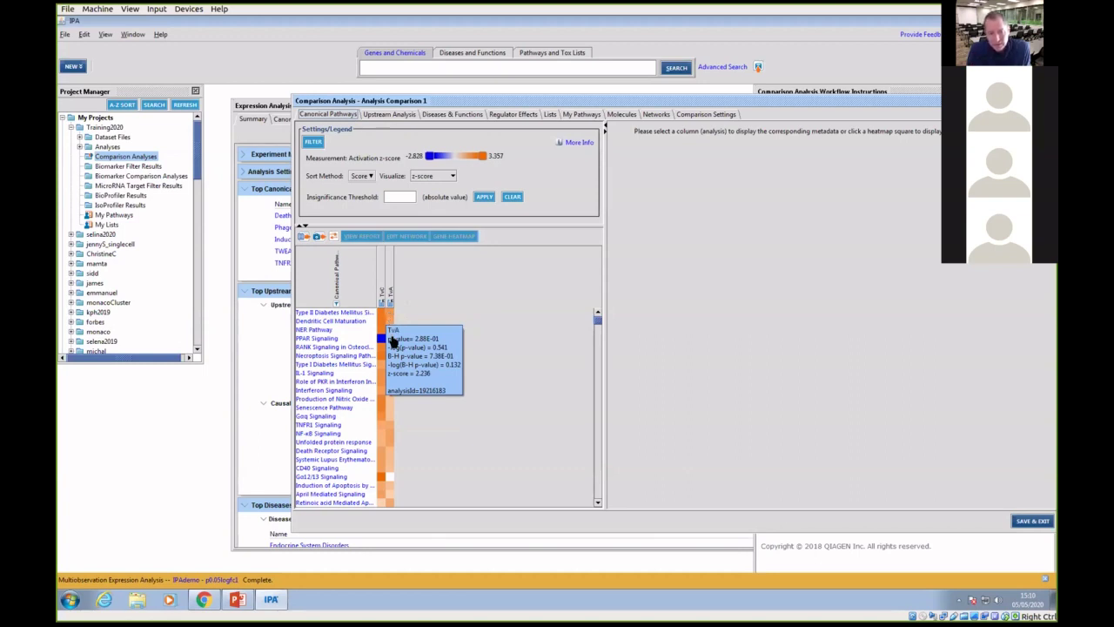
pyautogui.moveTo(380, 344)
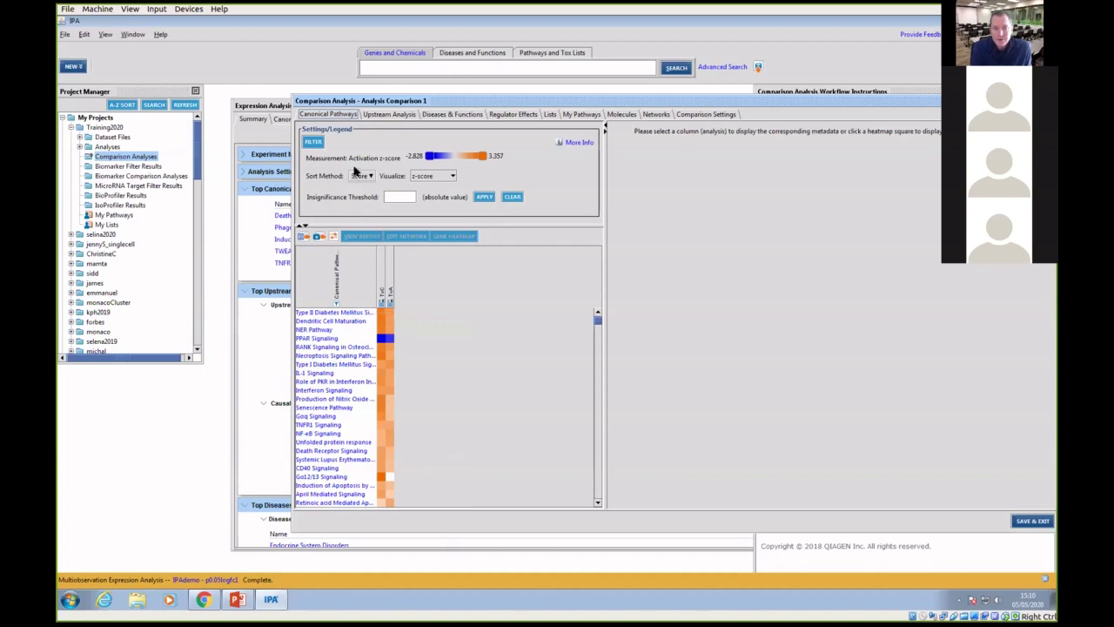
# Sort the canonical pathways heatmap by hierarchical clustering and look over the clustered pathways
pyautogui.click(367, 176)
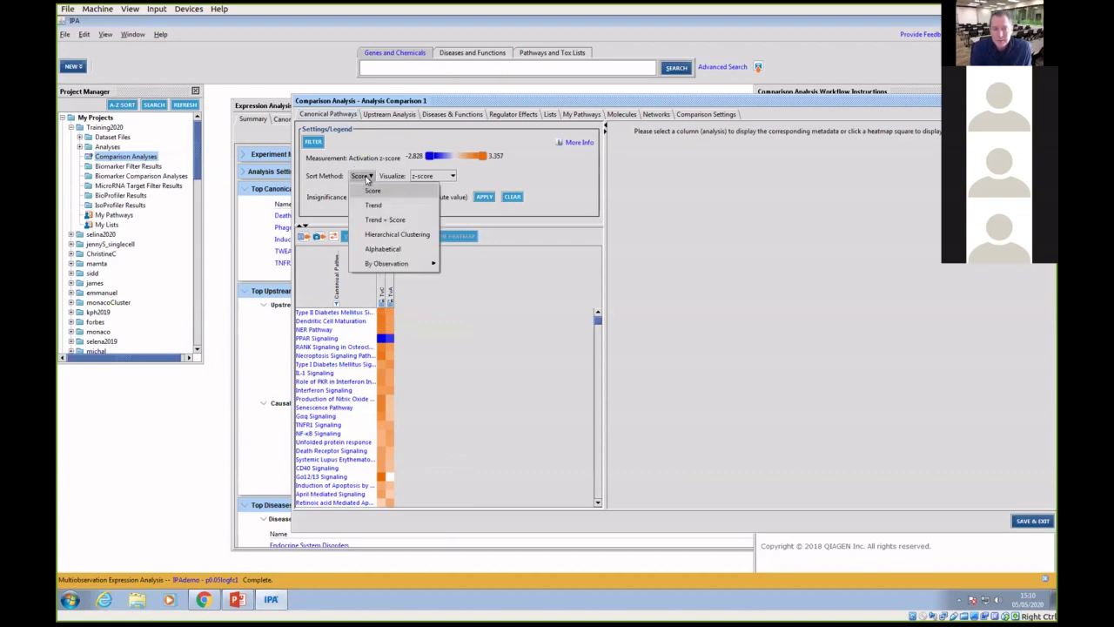
pyautogui.click(383, 237)
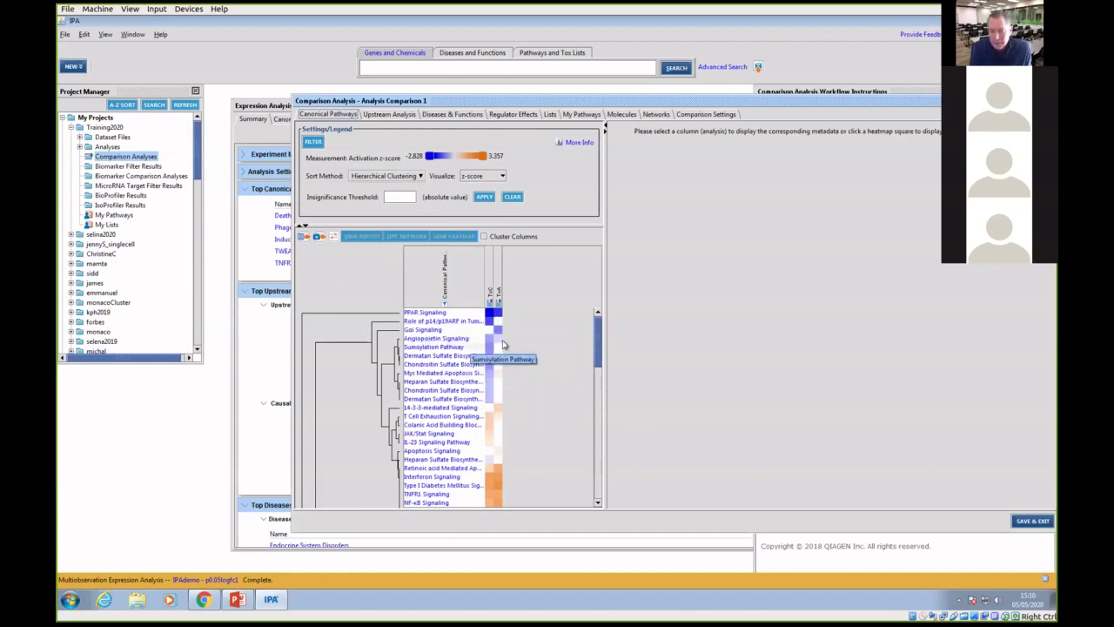
pyautogui.moveTo(501, 322)
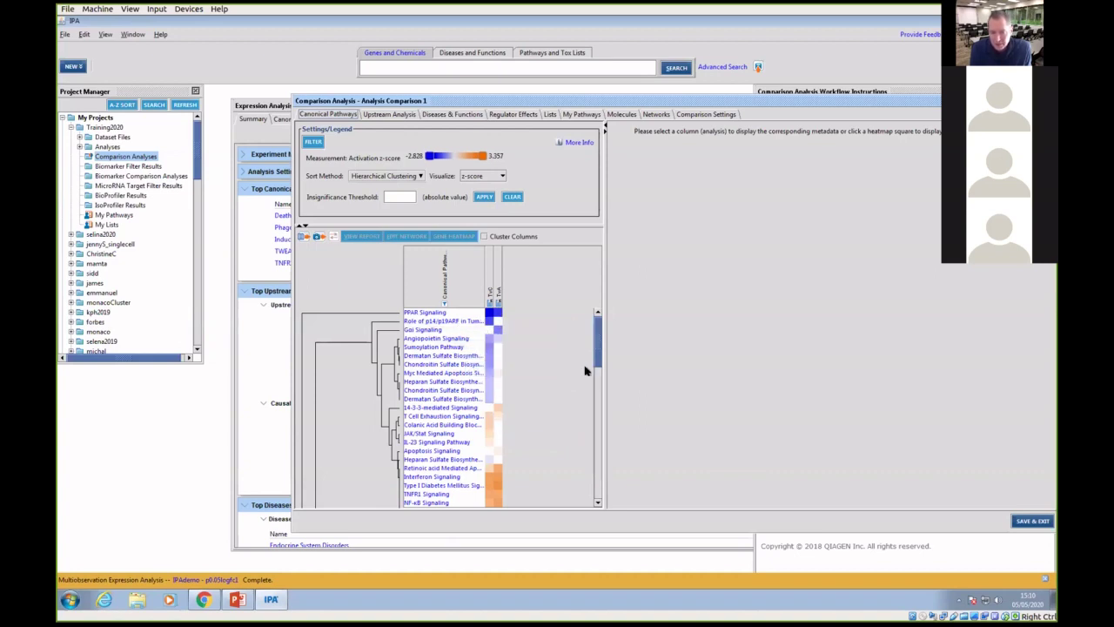
pyautogui.moveTo(599, 353)
pyautogui.mouseDown()
pyautogui.moveTo(589, 447)
pyautogui.moveTo(574, 464)
pyautogui.moveTo(584, 488)
pyautogui.moveTo(581, 375)
pyautogui.moveTo(592, 341)
pyautogui.mouseUp()
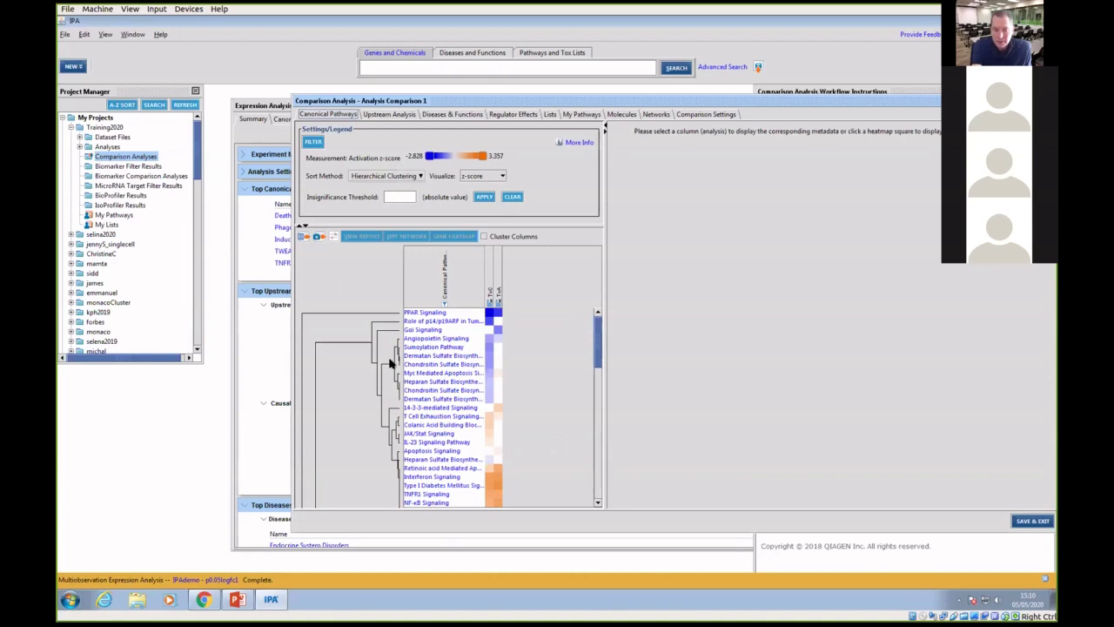
# Show the upstream regulators heatmap of the comparison analysis
pyautogui.click(391, 116)
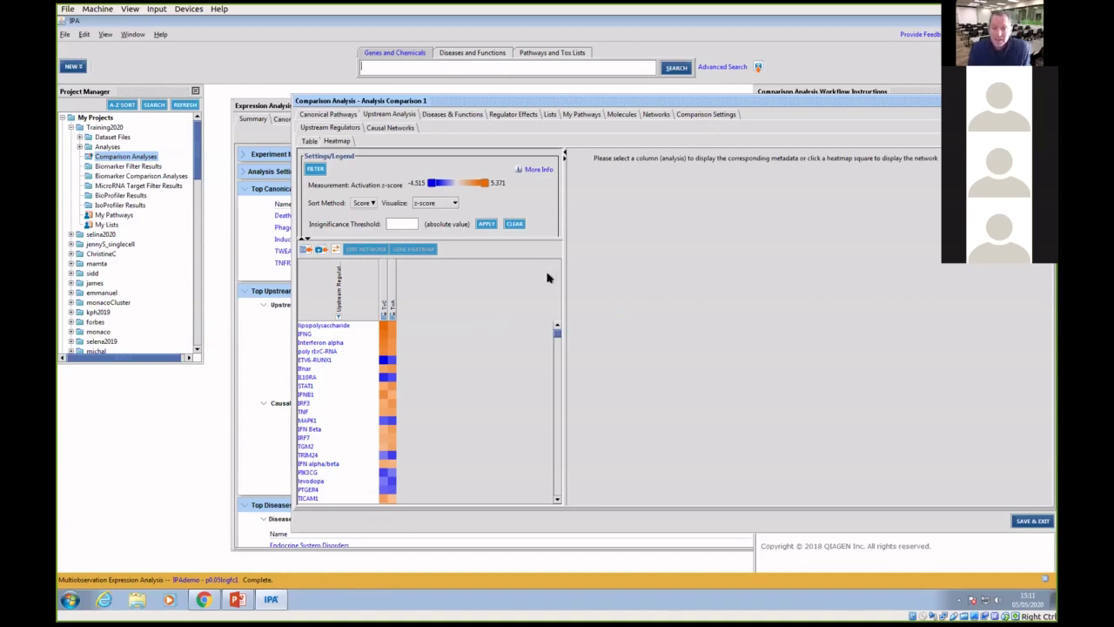
# Leave the comparison analysis and return to the Analysis Match table of the AvC expression analysis
pyautogui.click(911, 102)
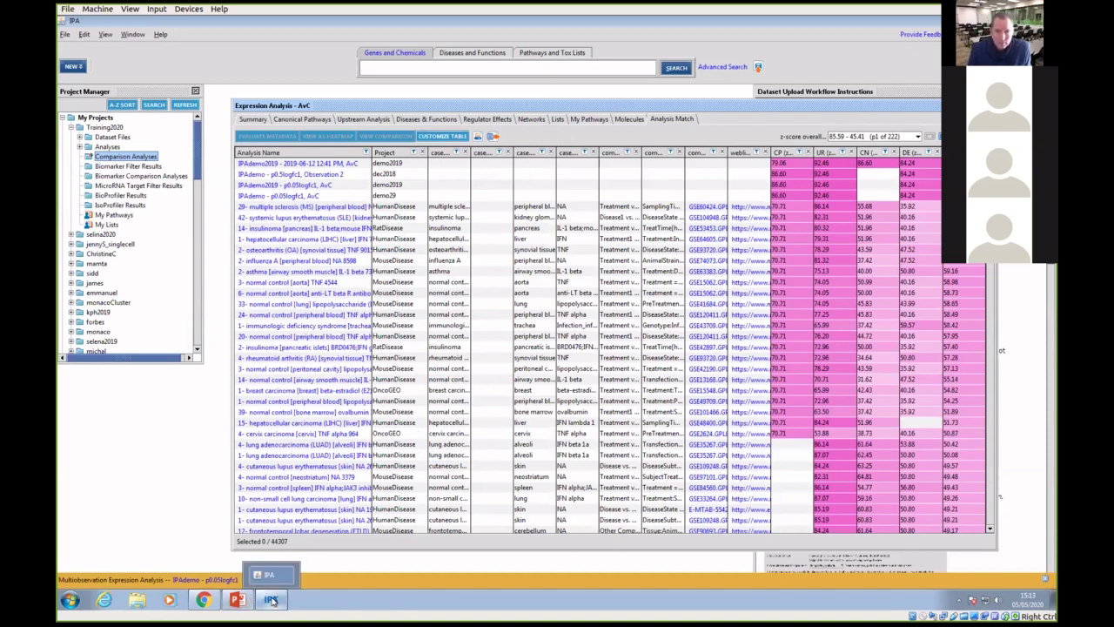
pyautogui.click(597, 27)
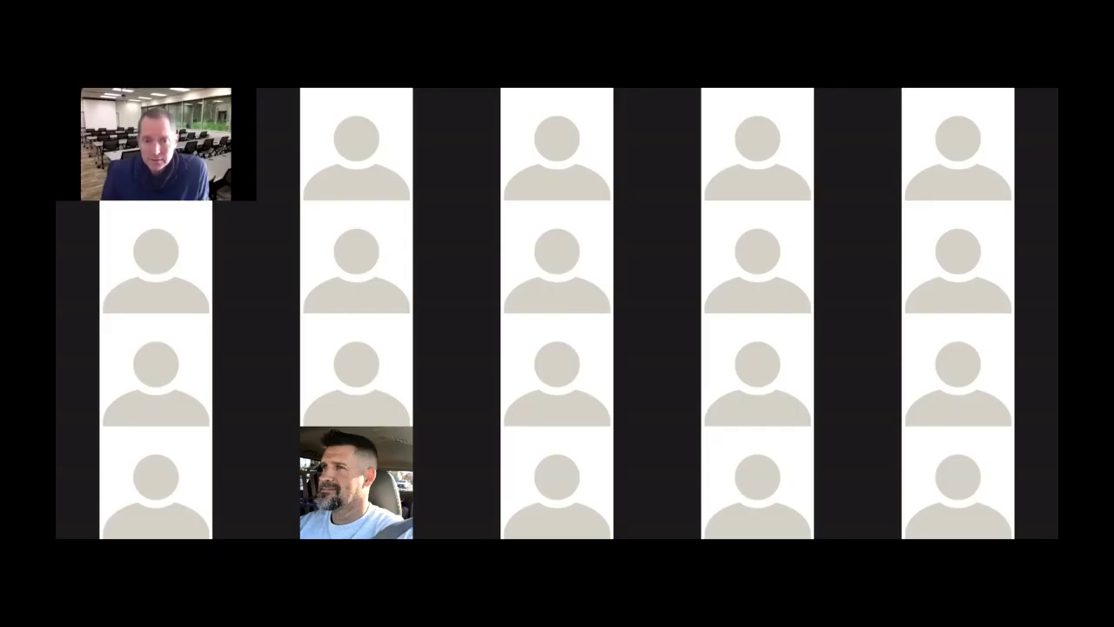
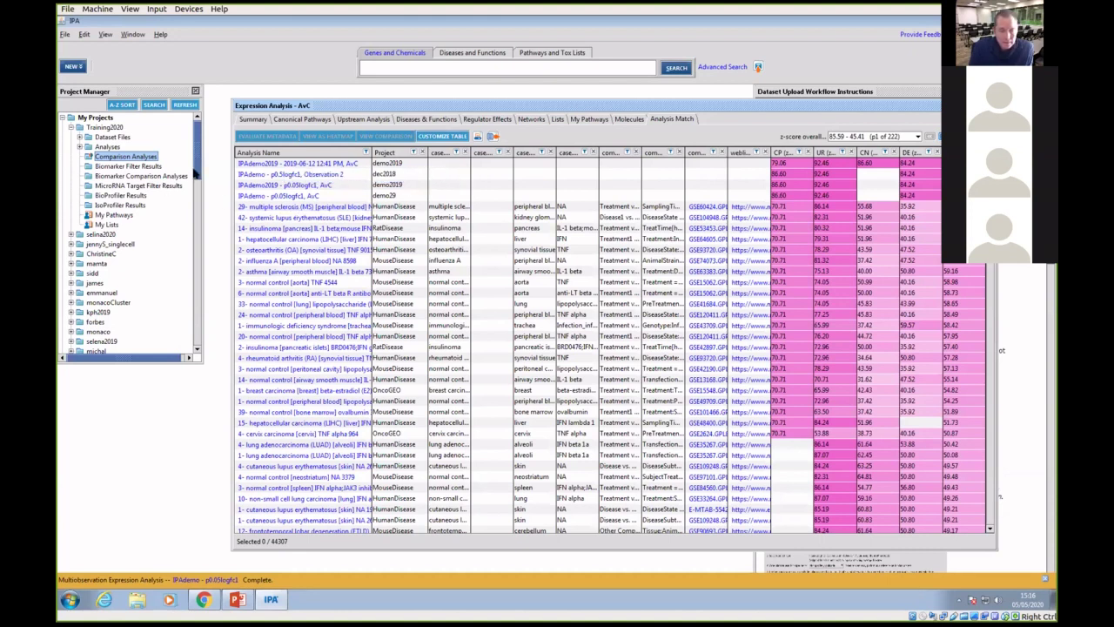
# Look up the OmicSoft library's OncoLand and DiseaseLand folders under Libraries in the Project Manager, then collapse OmicSoft again
pyautogui.click(195, 301)
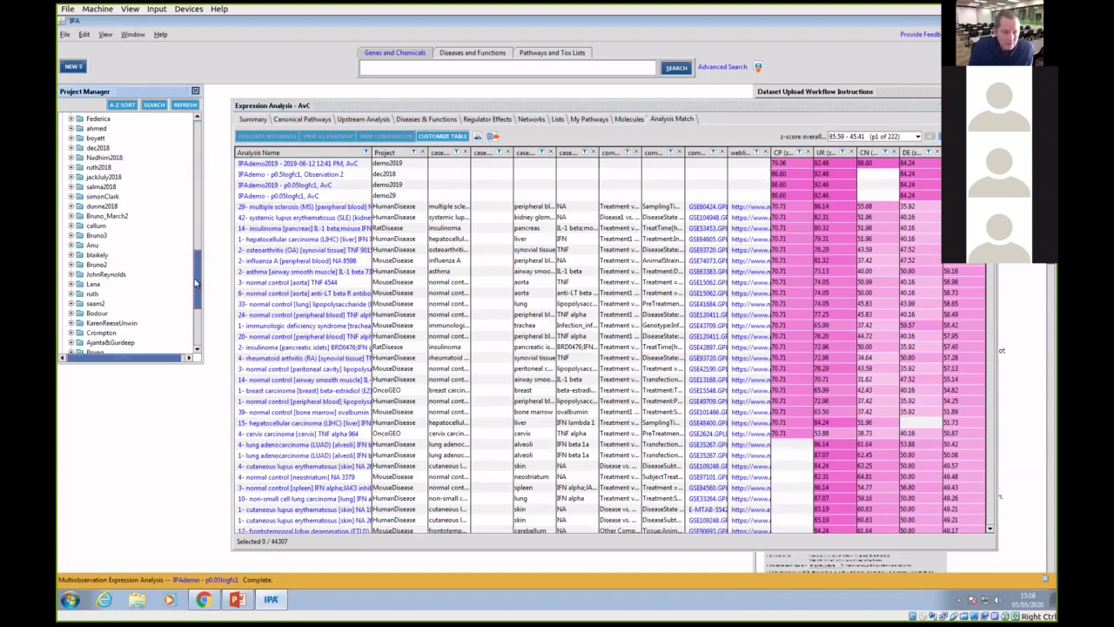
pyautogui.scroll(-5, 98, 344)
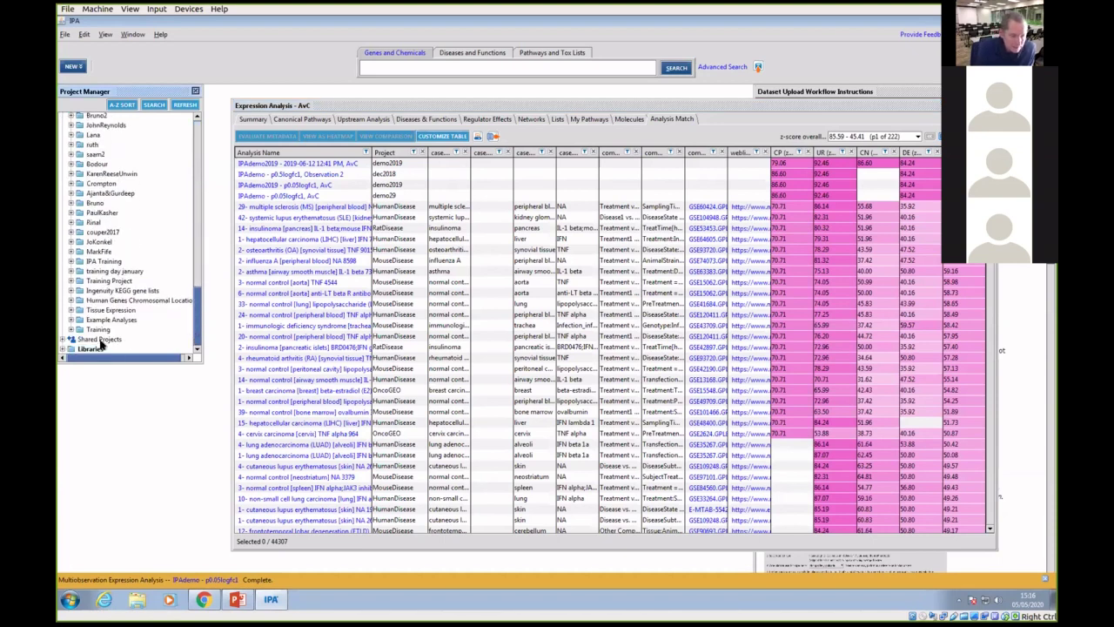
pyautogui.click(65, 348)
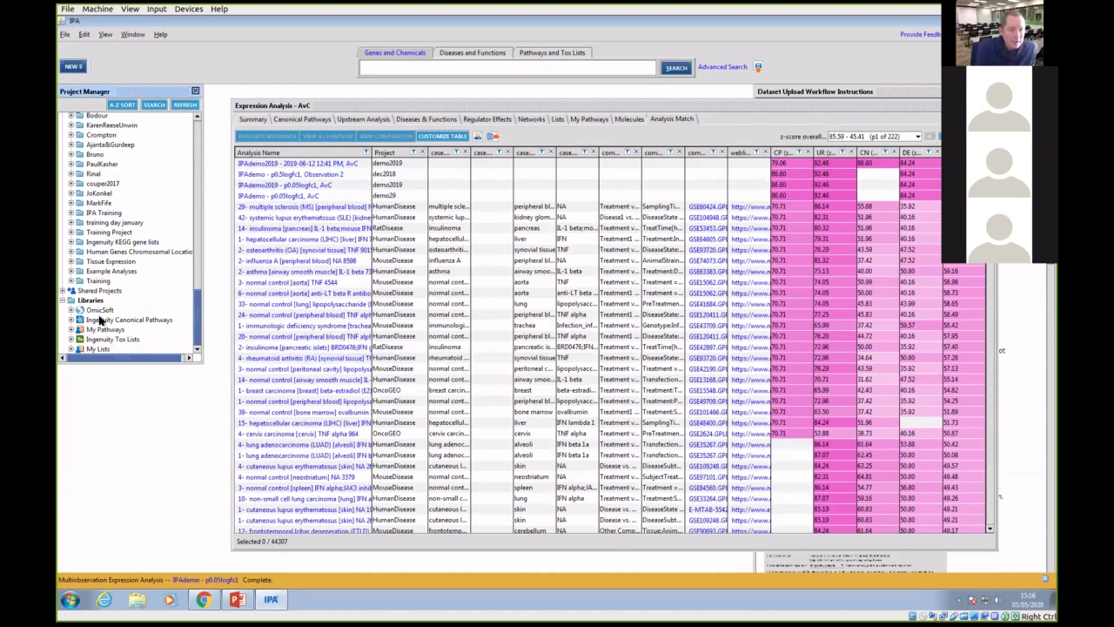
pyautogui.click(71, 311)
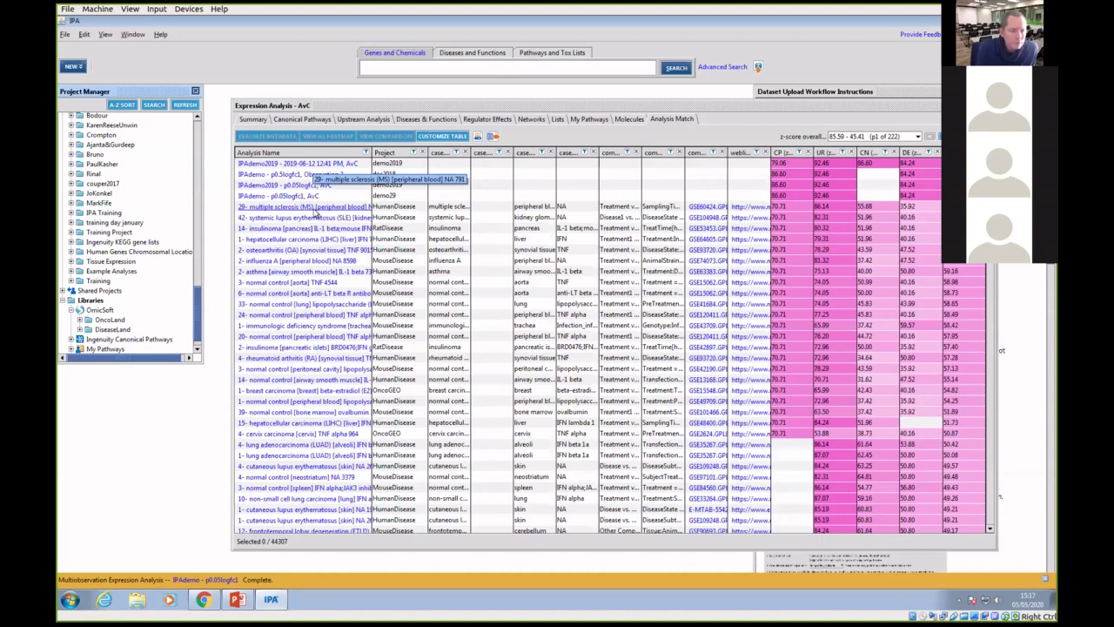
pyautogui.click(73, 311)
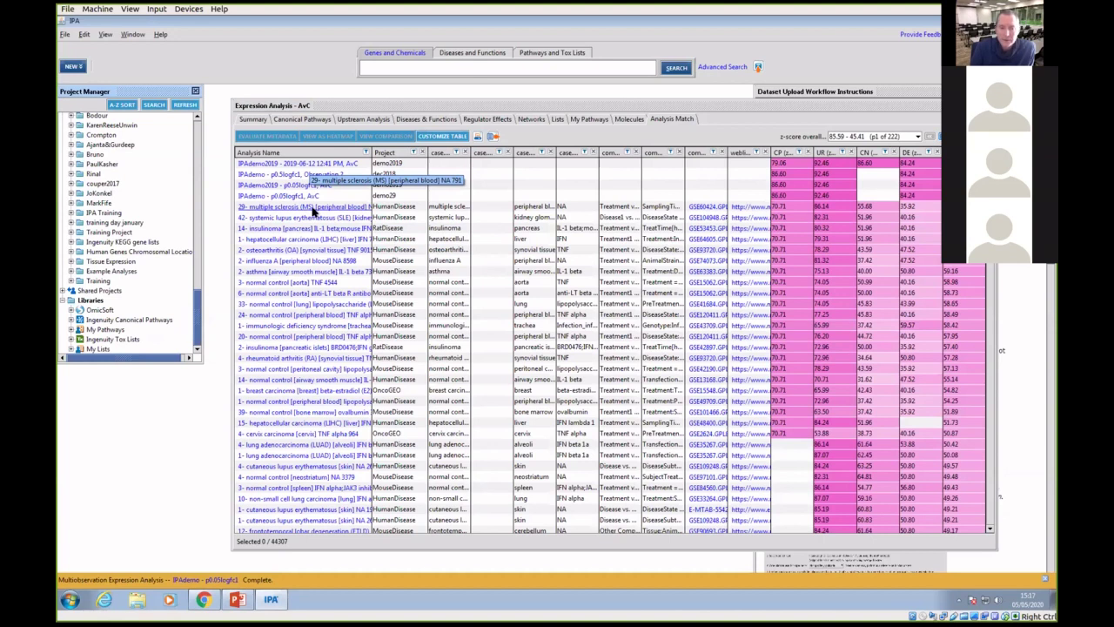
# Open the matched analysis "29- multiple sclerosis (MS) [peripheral blood] NA 791" and review its summary and canonical pathways
pyautogui.click(312, 209)
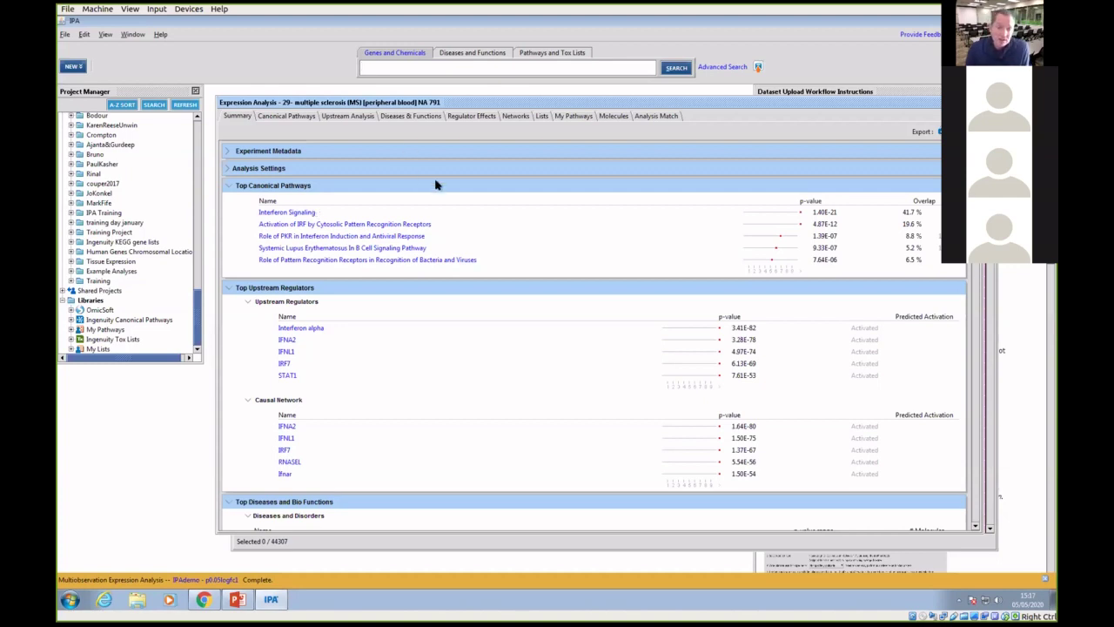
pyautogui.click(289, 117)
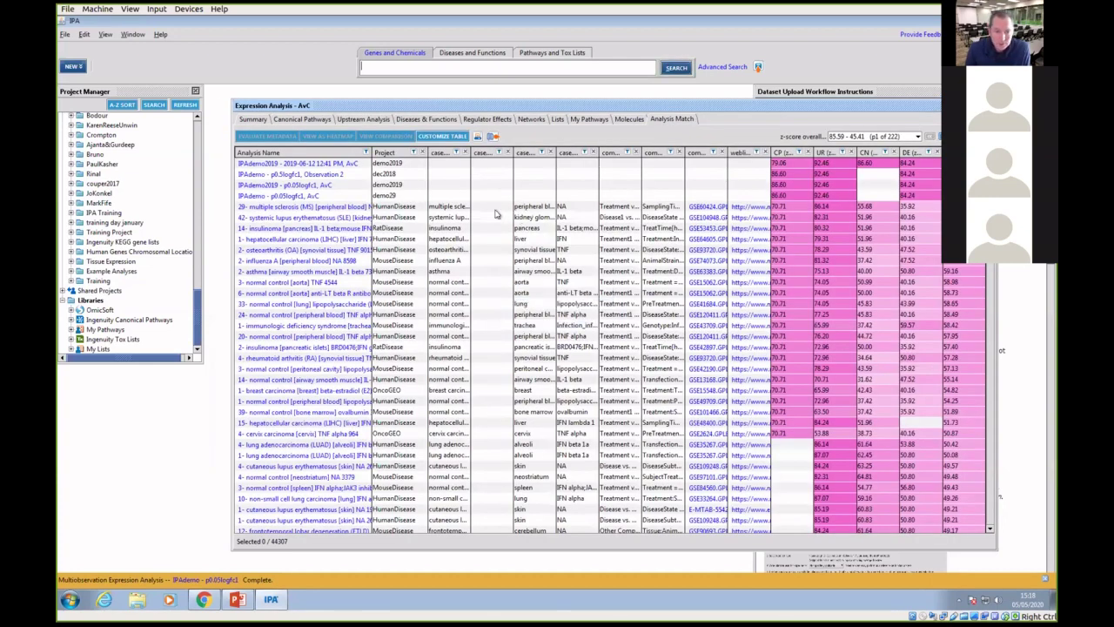
# View the peripheral blood multiple sclerosis match as a heatmap against AvC and sort the heatmap by score
pyautogui.click(497, 210)
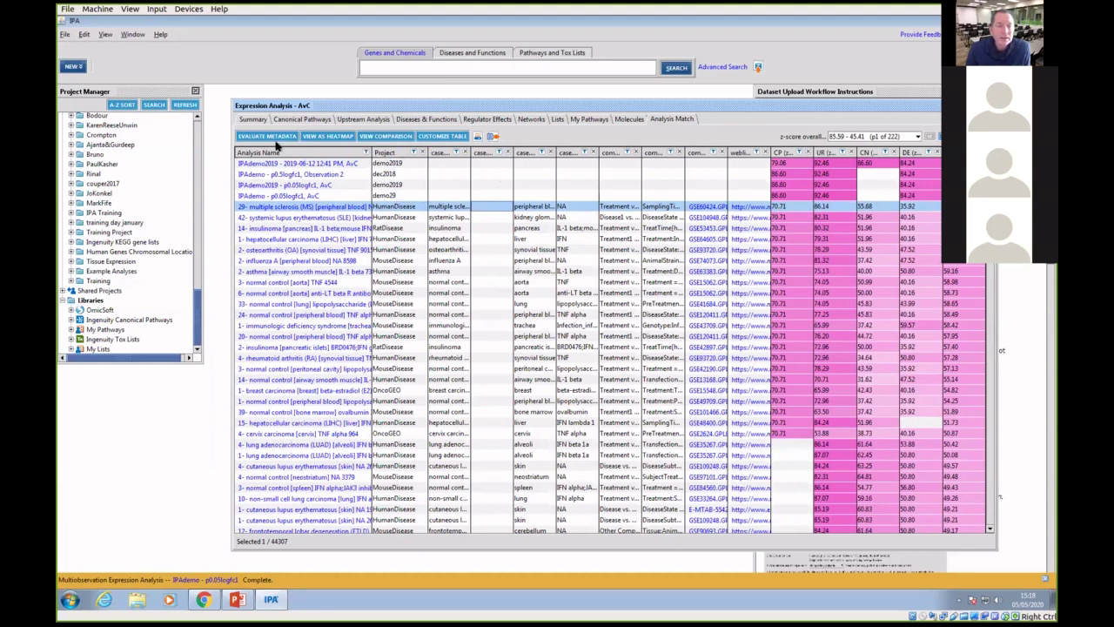
pyautogui.click(327, 137)
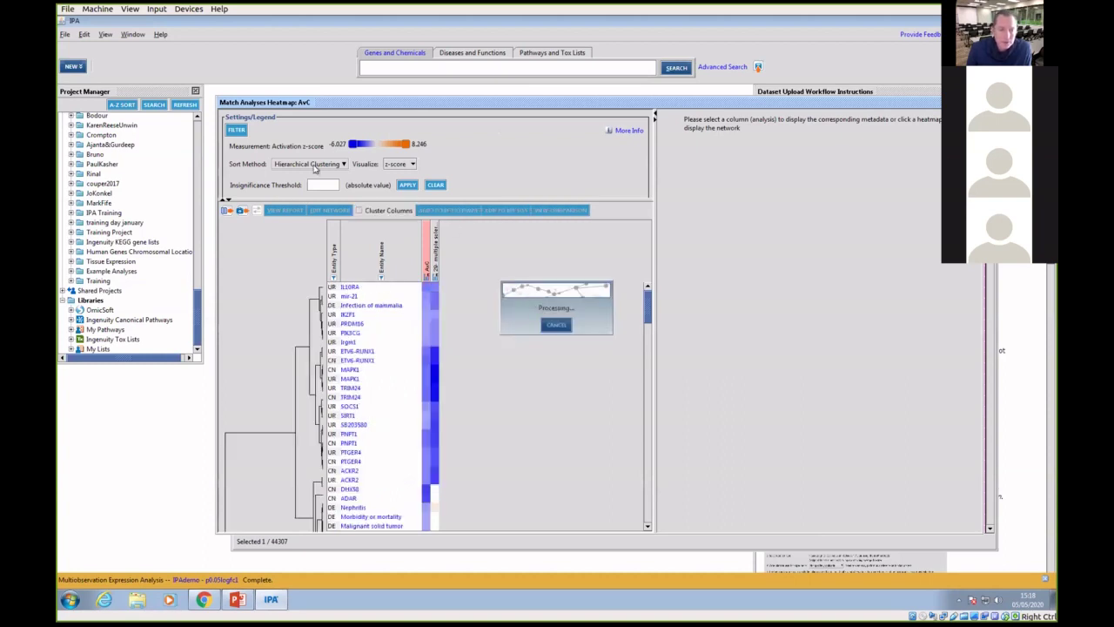
pyautogui.click(323, 164)
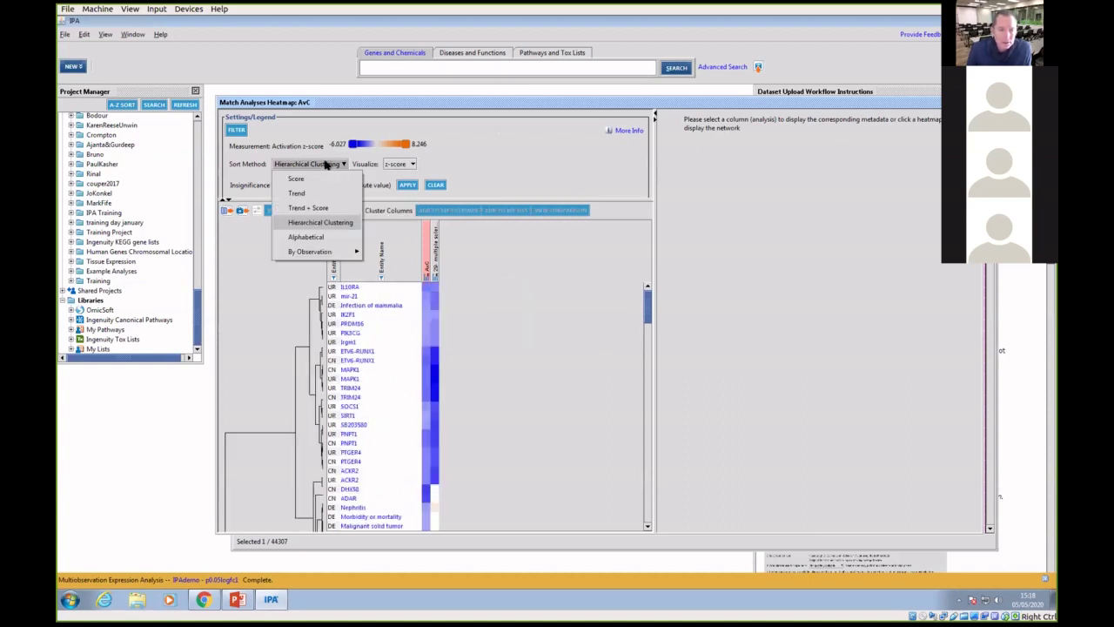
pyautogui.click(296, 178)
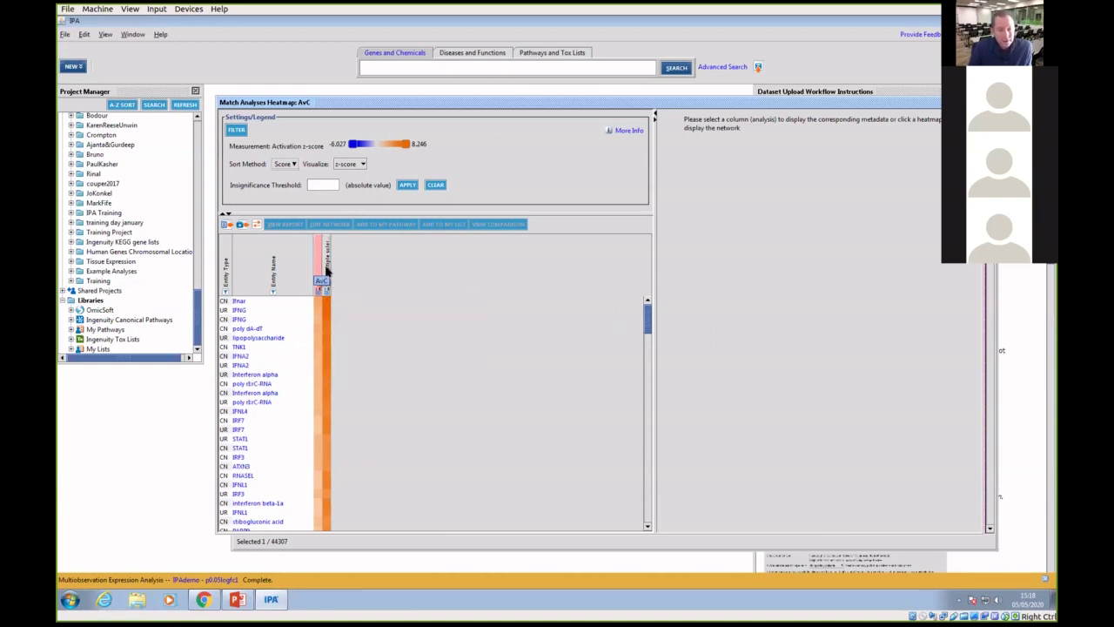
pyautogui.moveTo(324, 305)
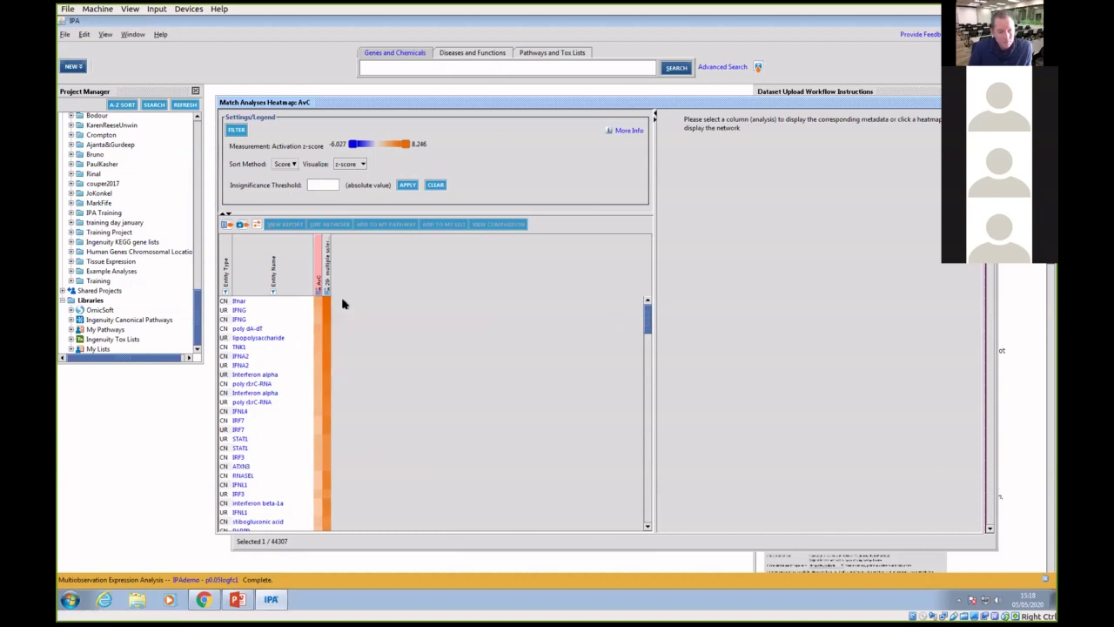